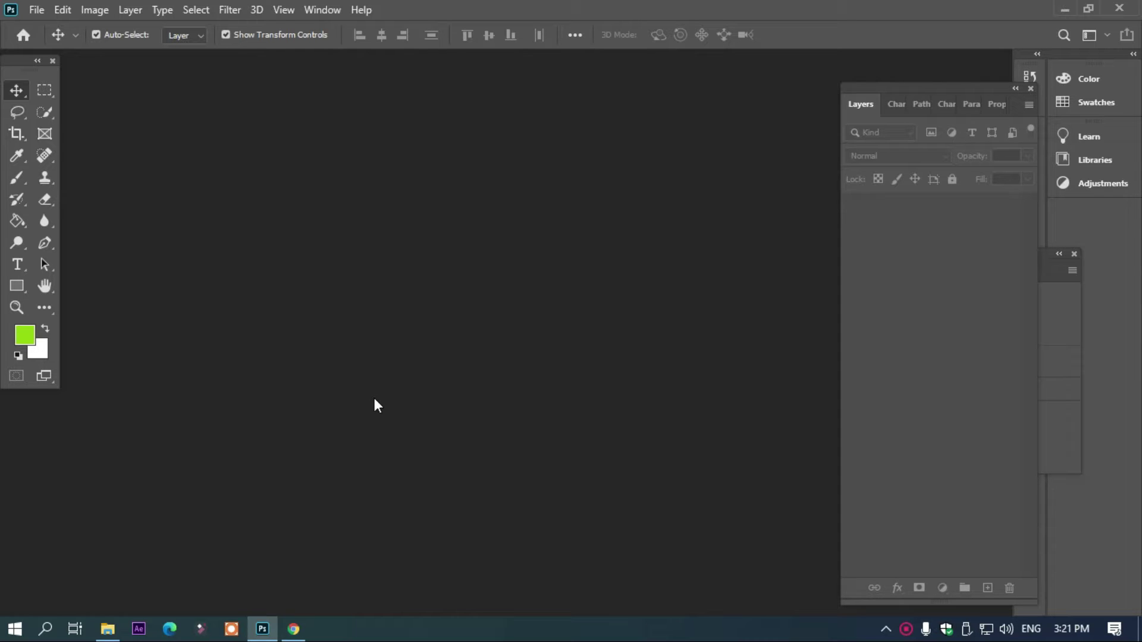
Step: Start a new document from the recent 1280×720 px preset and name it 'fb cover for GYm'
click(34, 11)
click(52, 25)
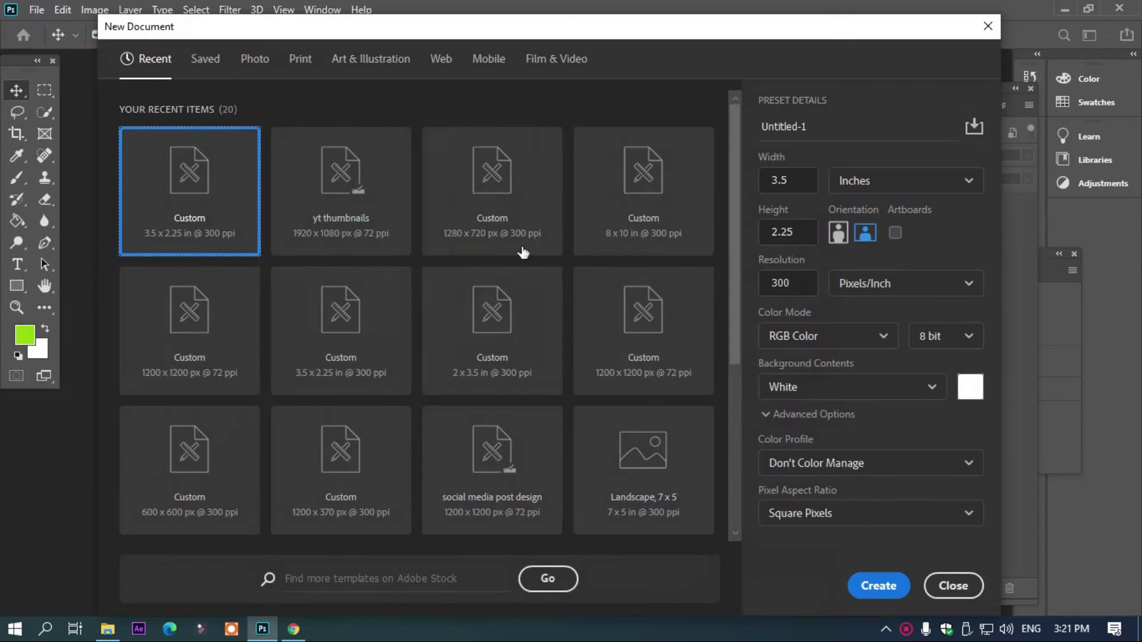
click(507, 229)
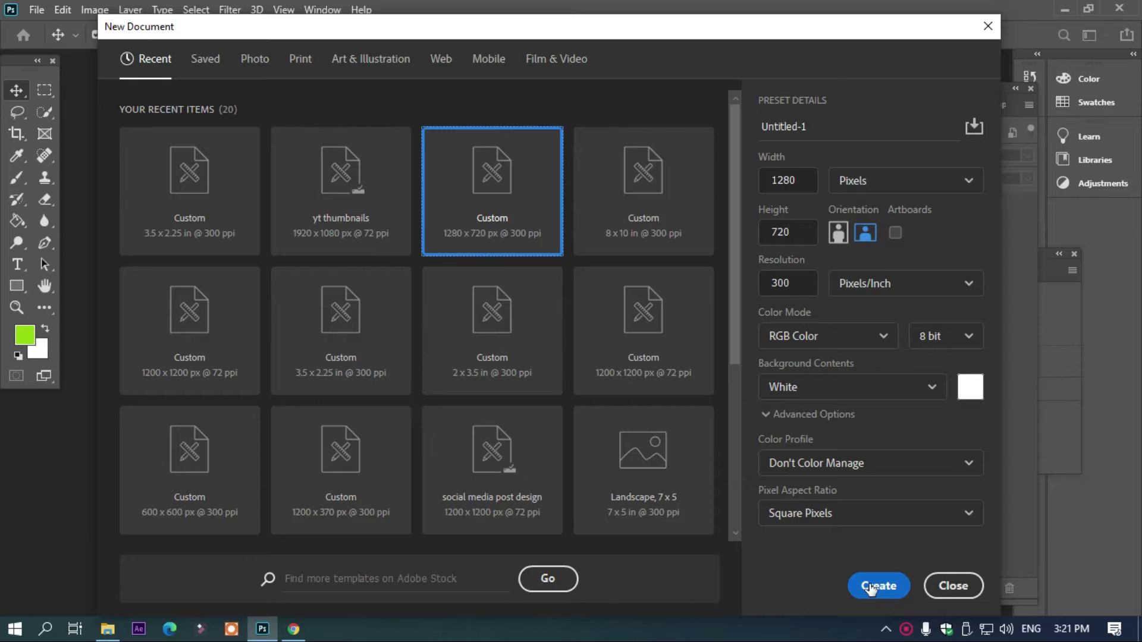
click(823, 126)
text(fb cover for GYm)
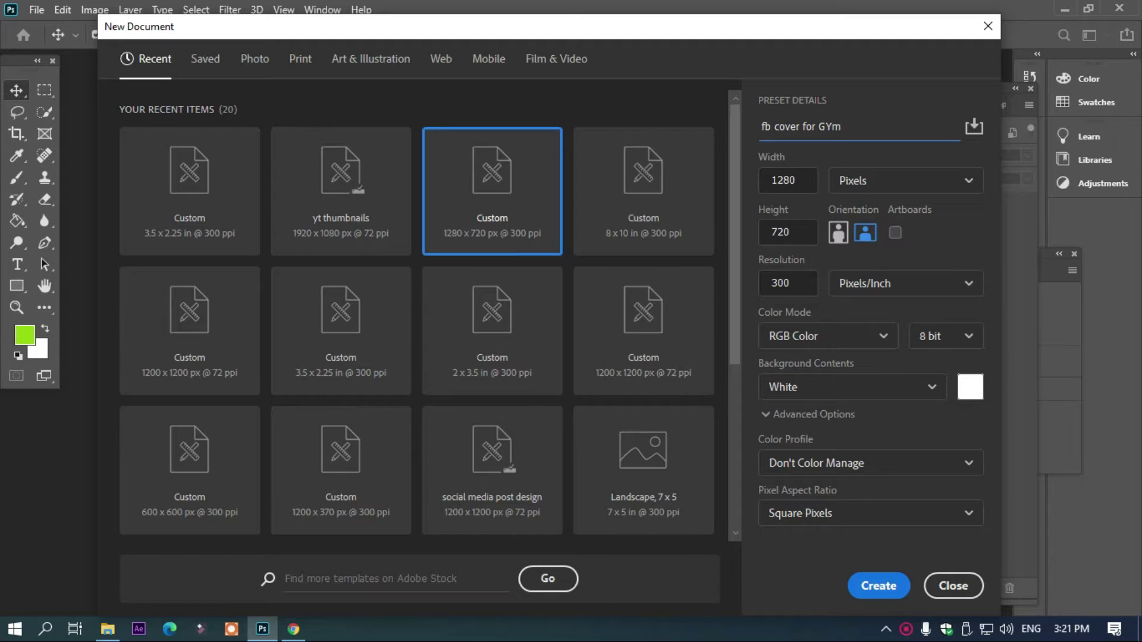
Step: Create the document and draw a tall rectangle over the canvas's left side
click(875, 589)
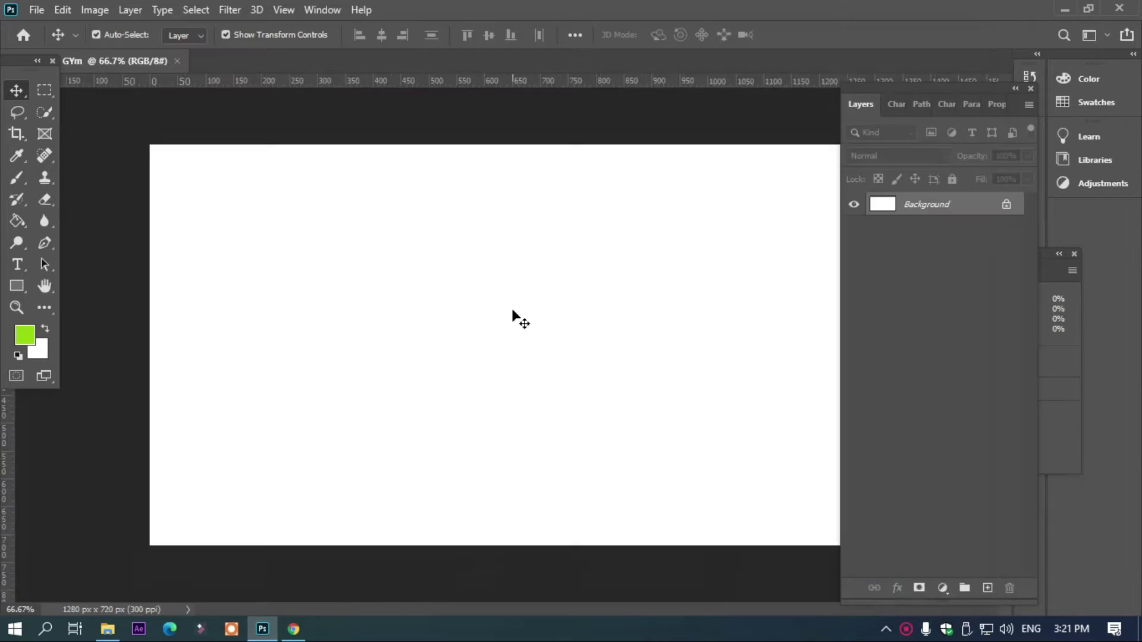
scroll(512, 307, down, 3)
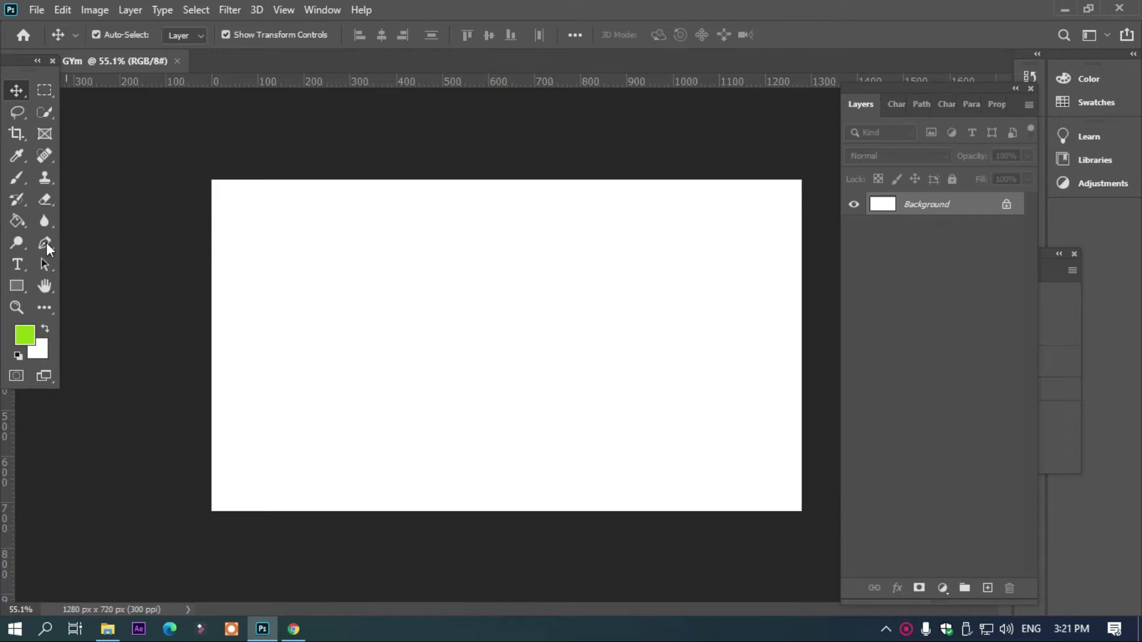
click(22, 284)
drag(175, 129, 385, 548)
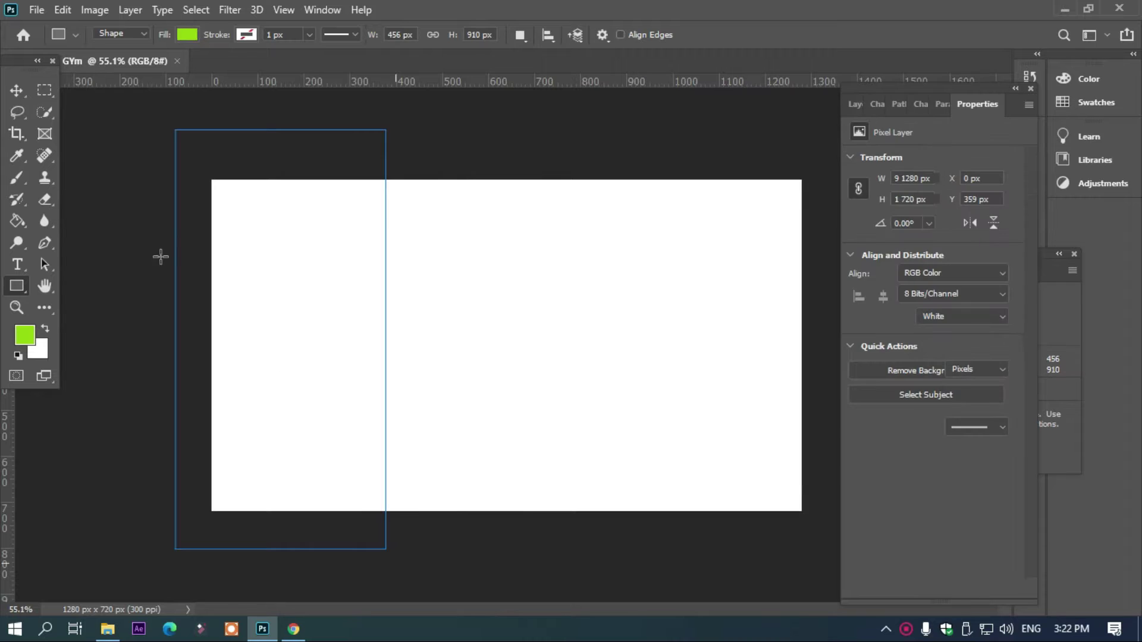
Step: Skew the rectangle so its right edge forms a slanted panel edge
click(17, 90)
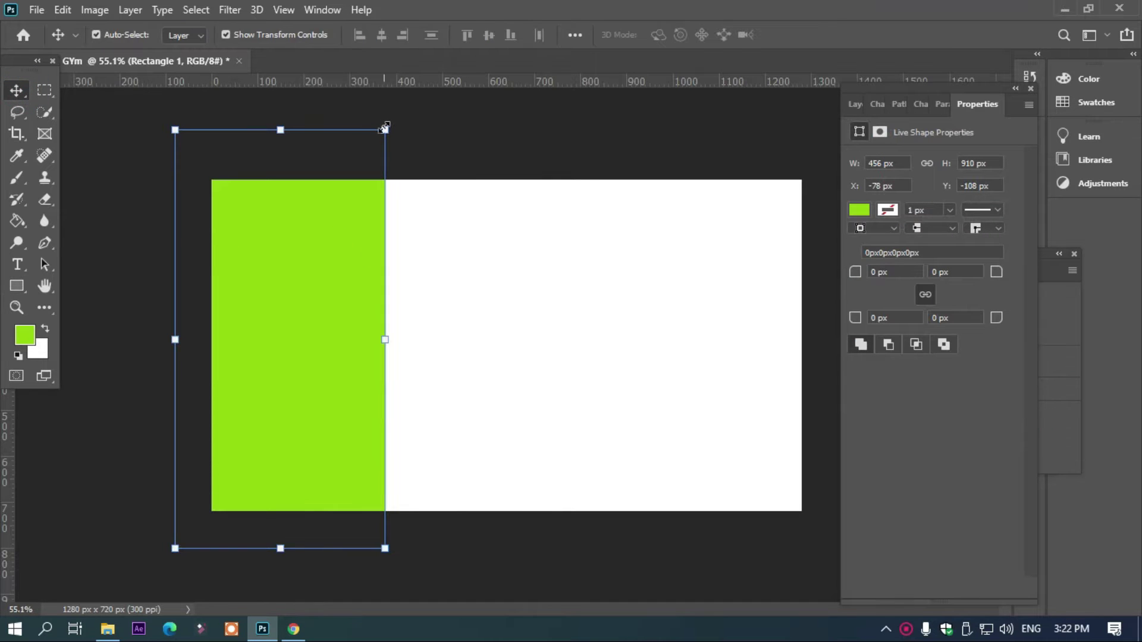
drag(385, 130, 274, 131)
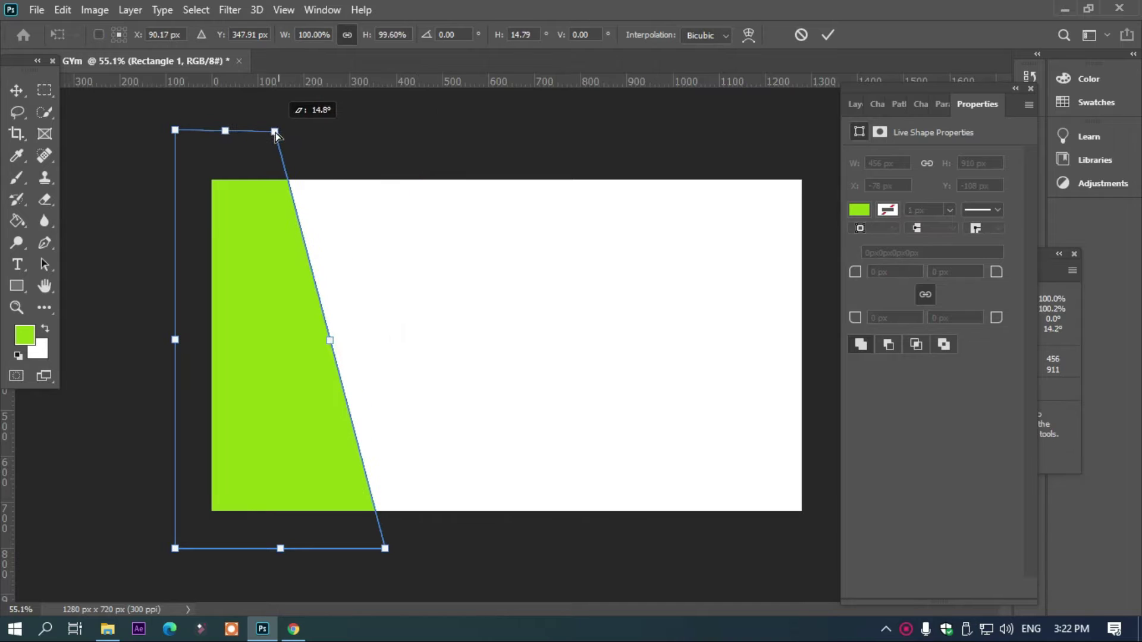
drag(386, 552, 492, 548)
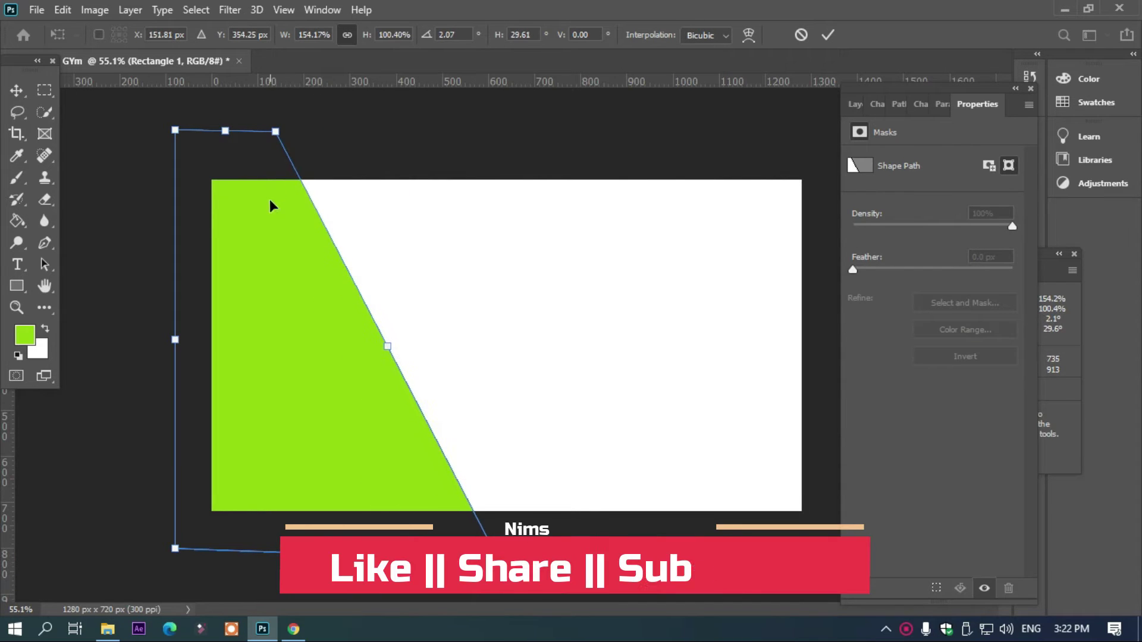
drag(275, 131, 314, 165)
drag(176, 132, 173, 161)
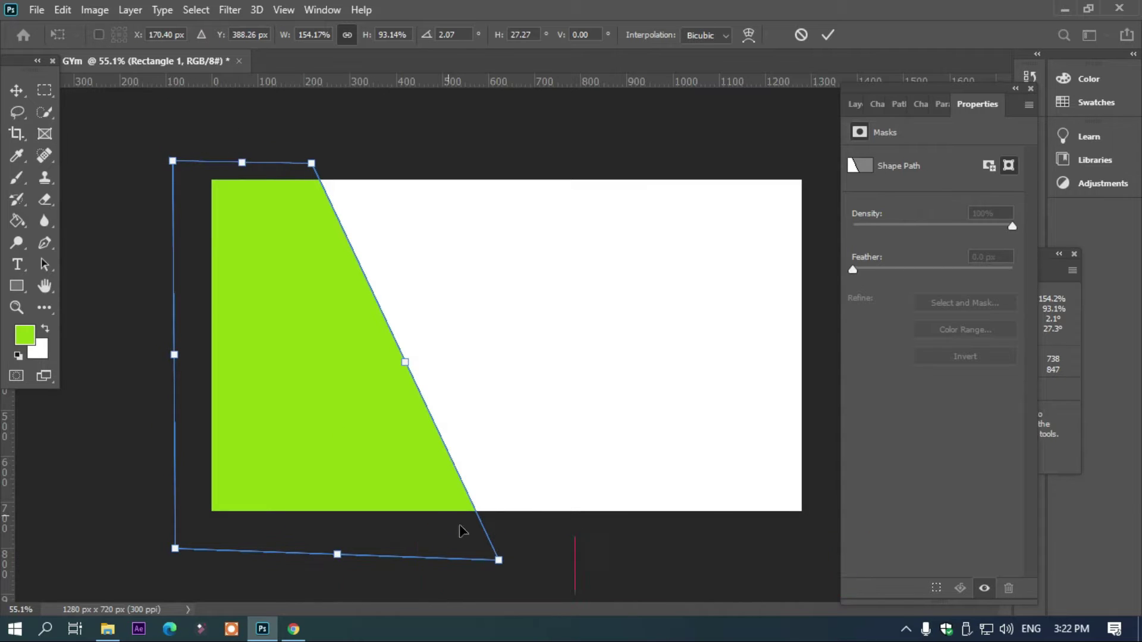
drag(499, 563, 436, 550)
key(Return)
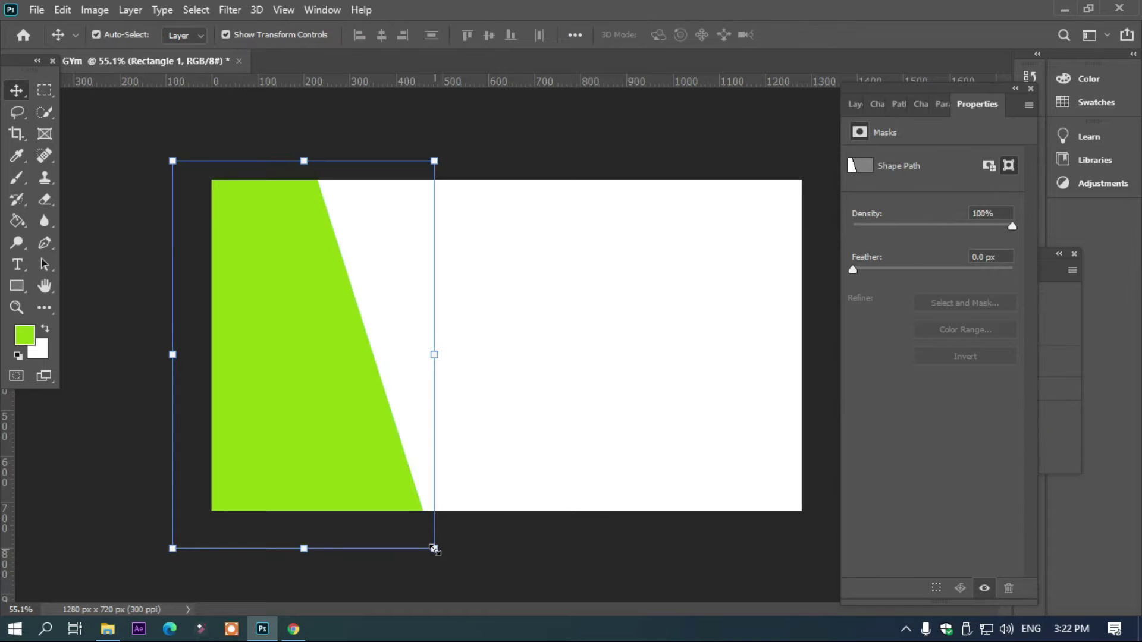
Step: Rotate the panel about 7.8° and shift it slightly right
drag(448, 158, 489, 163)
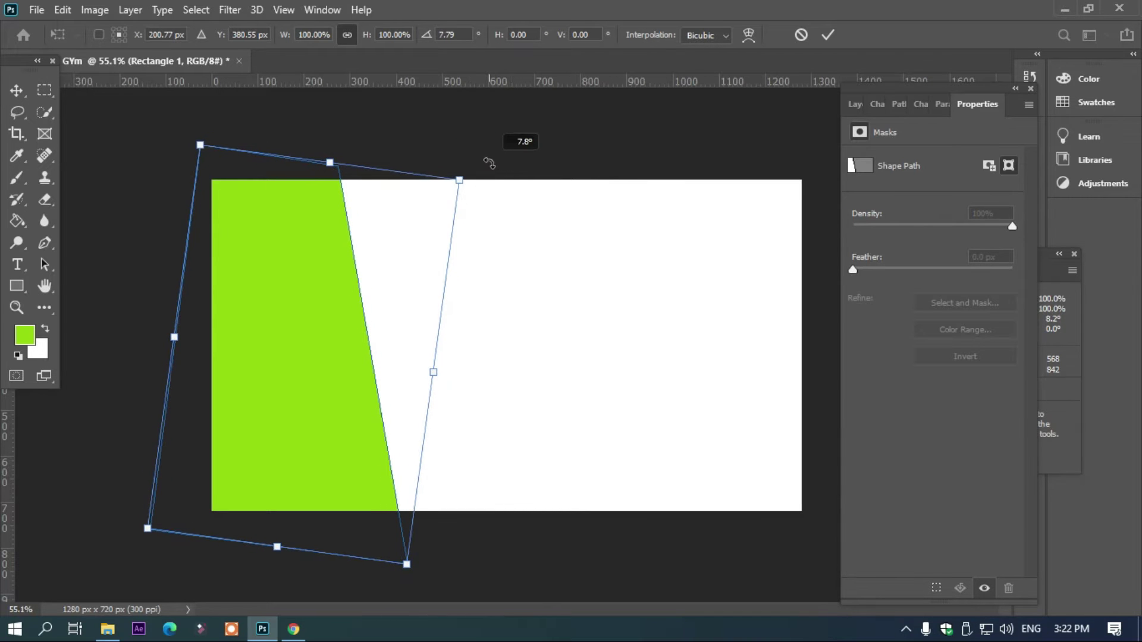
drag(247, 289, 255, 290)
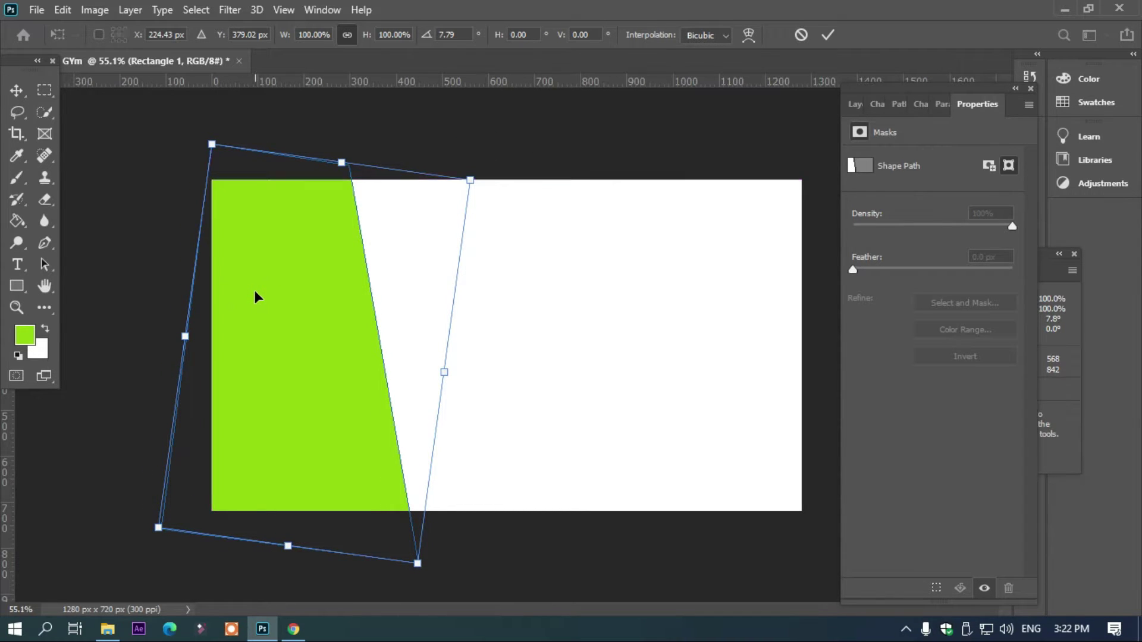
click(349, 114)
click(282, 253)
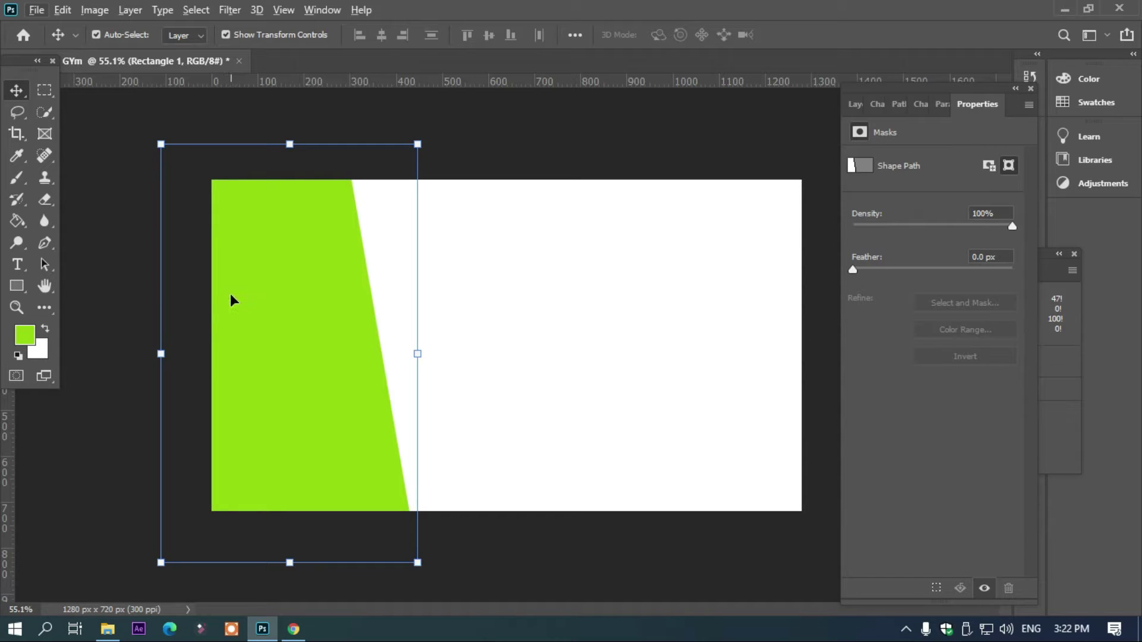
Step: Duplicate the panel, nudge the copy about 18 px left, and recolour Rectangle 1 darker green 5e8607
key(ctrl+j)
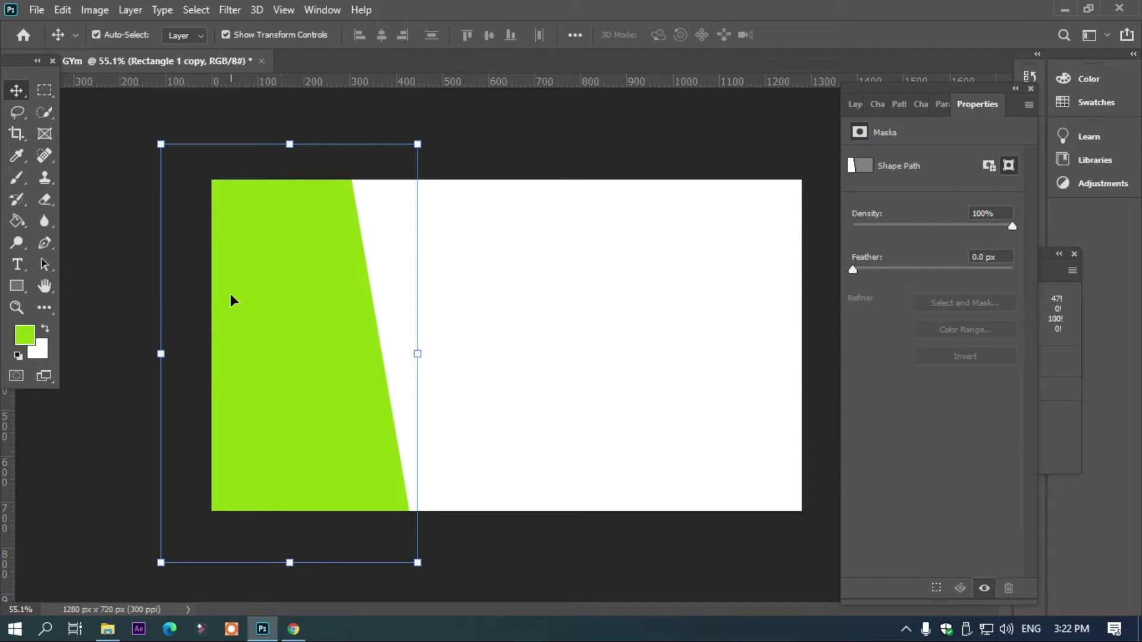
drag(230, 293, 223, 294)
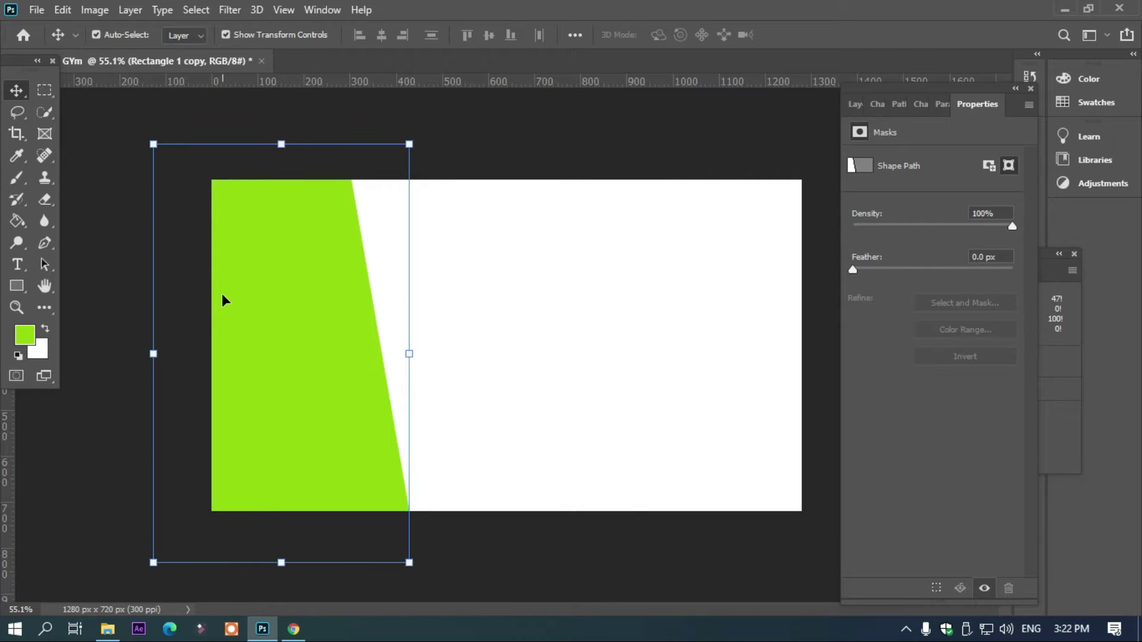
key(F7)
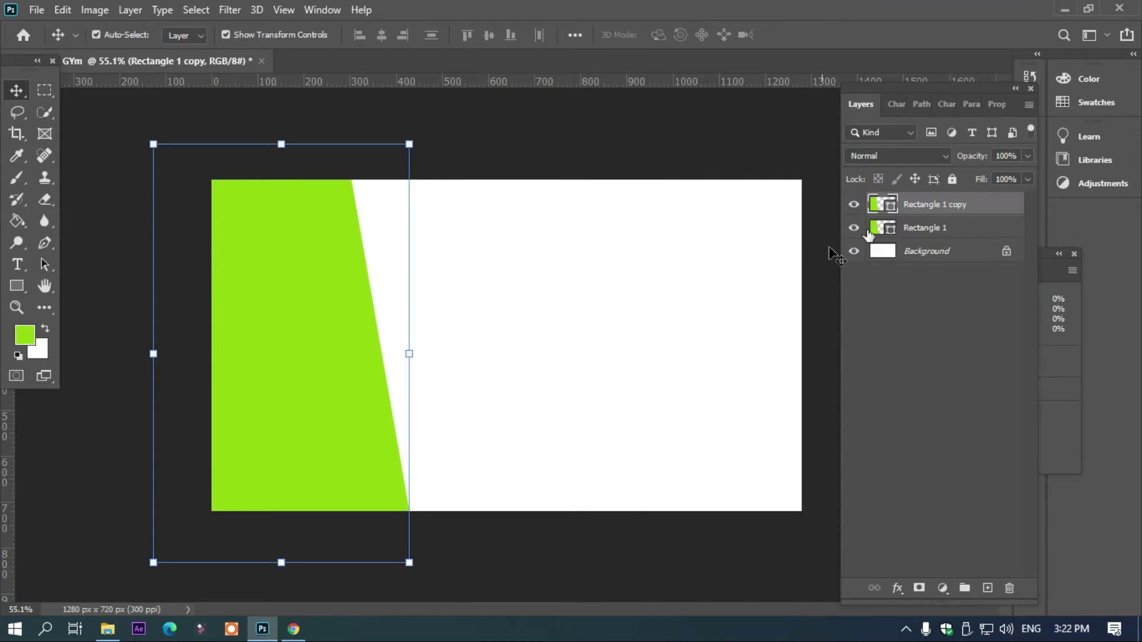
double_click(882, 227)
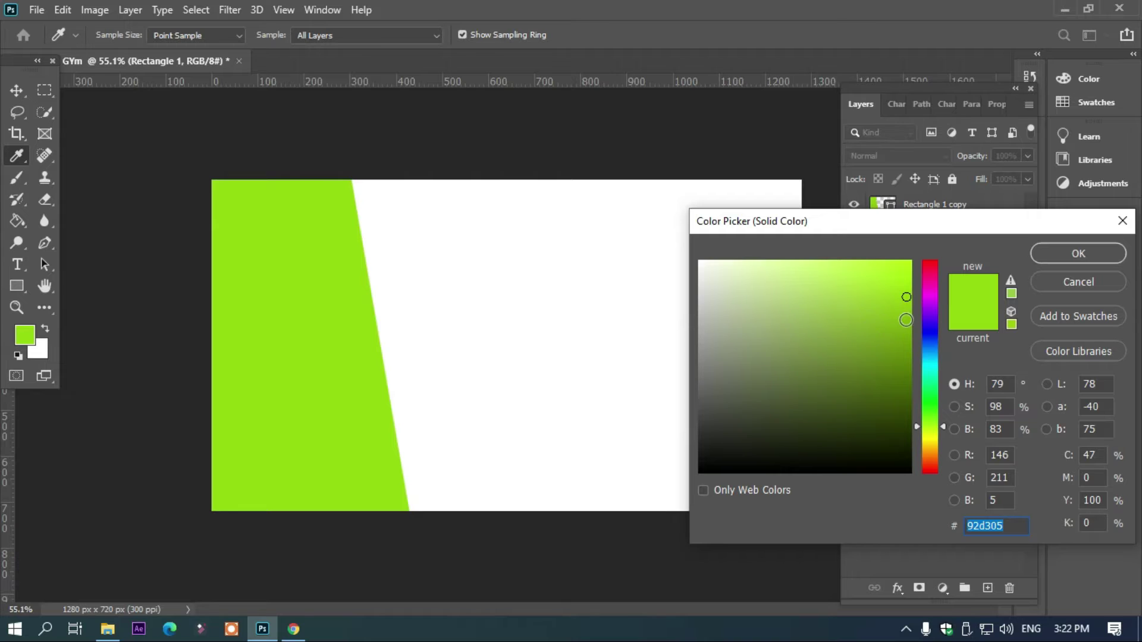
mouse_move(905, 320)
mouse_down()
mouse_move(900, 402)
mouse_move(899, 357)
mouse_move(881, 342)
mouse_move(897, 342)
mouse_move(879, 316)
mouse_move(873, 344)
mouse_move(895, 361)
mouse_up()
click(1077, 254)
Step: Try a slight -4.3° rotation of Rectangle 1, cancel it, and deselect the panel
key(v)
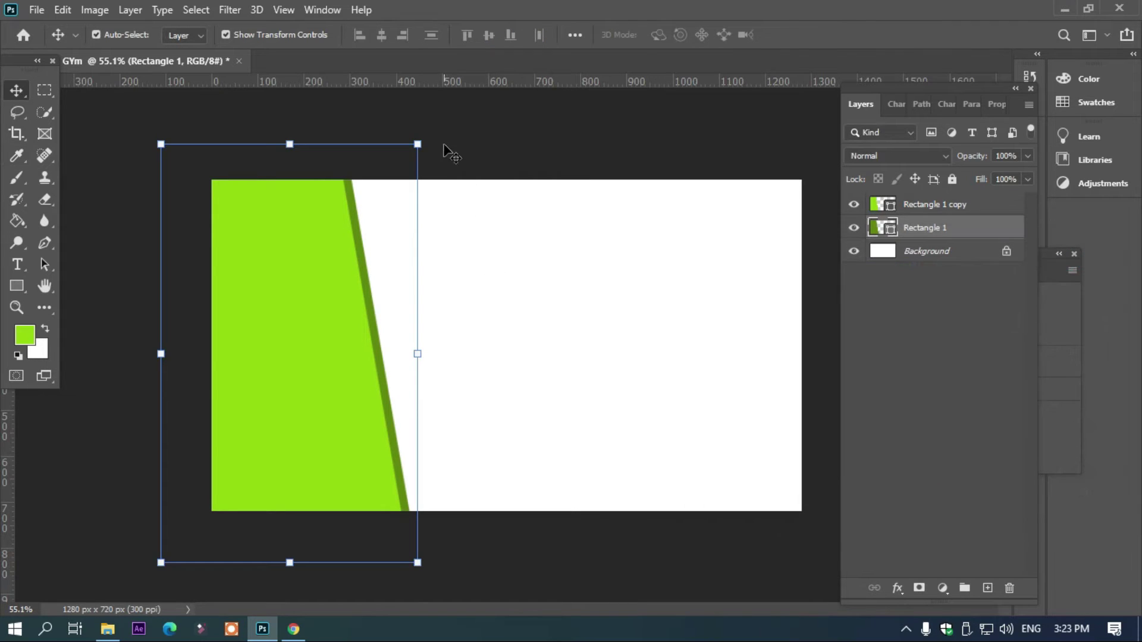
drag(436, 134, 422, 136)
key(Escape)
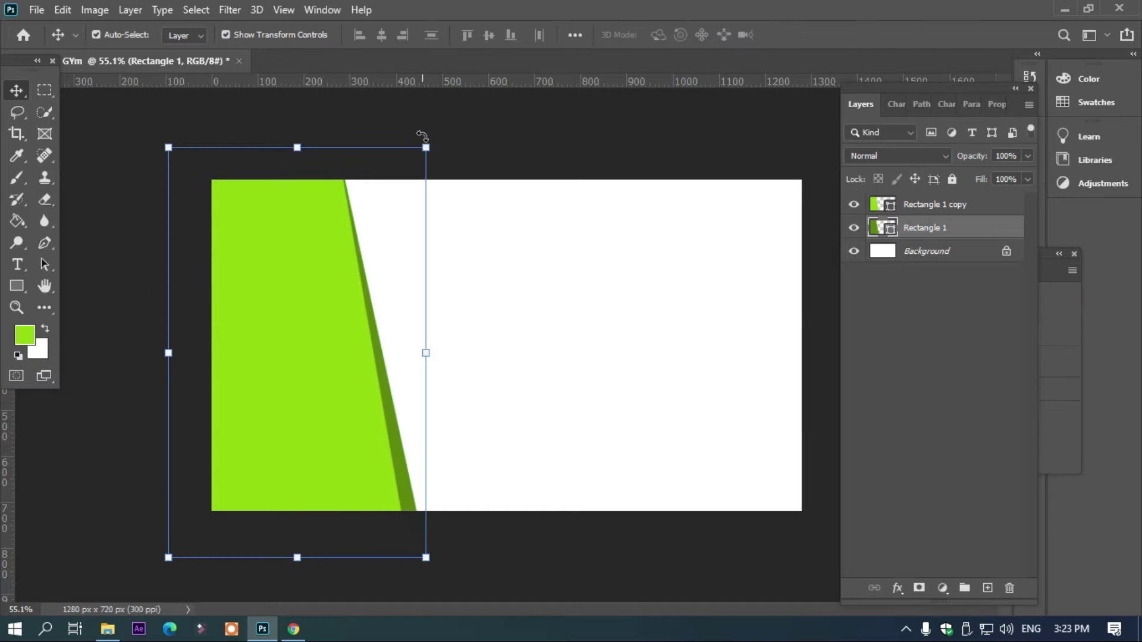
click(518, 168)
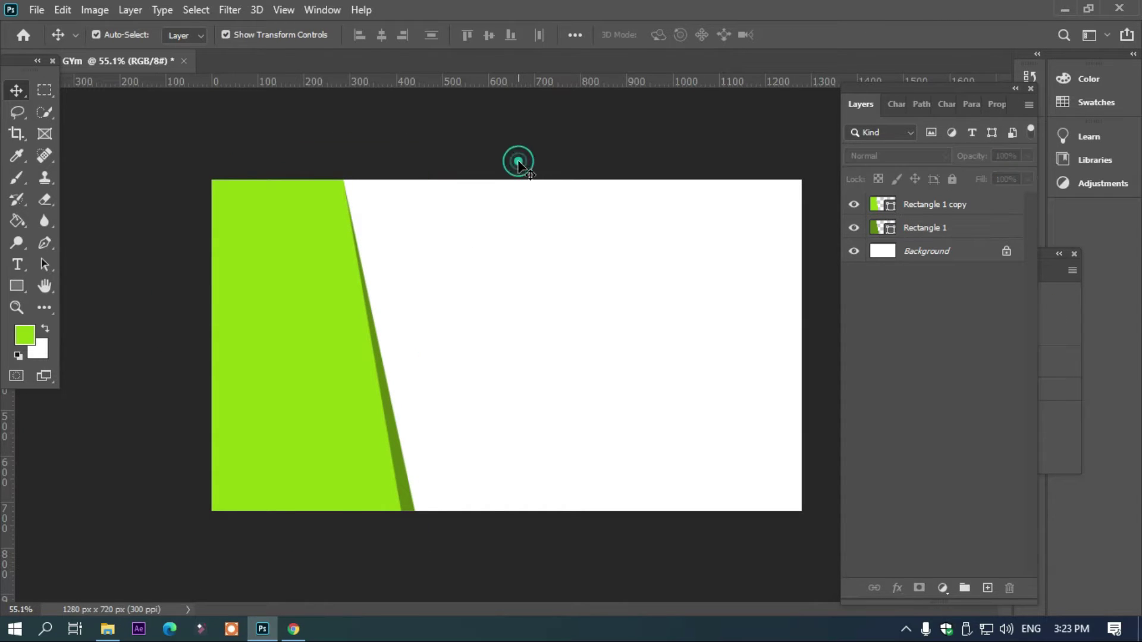
Step: Draw a wide horizontal band across the canvas and move it down about 57 px
click(15, 290)
click(81, 285)
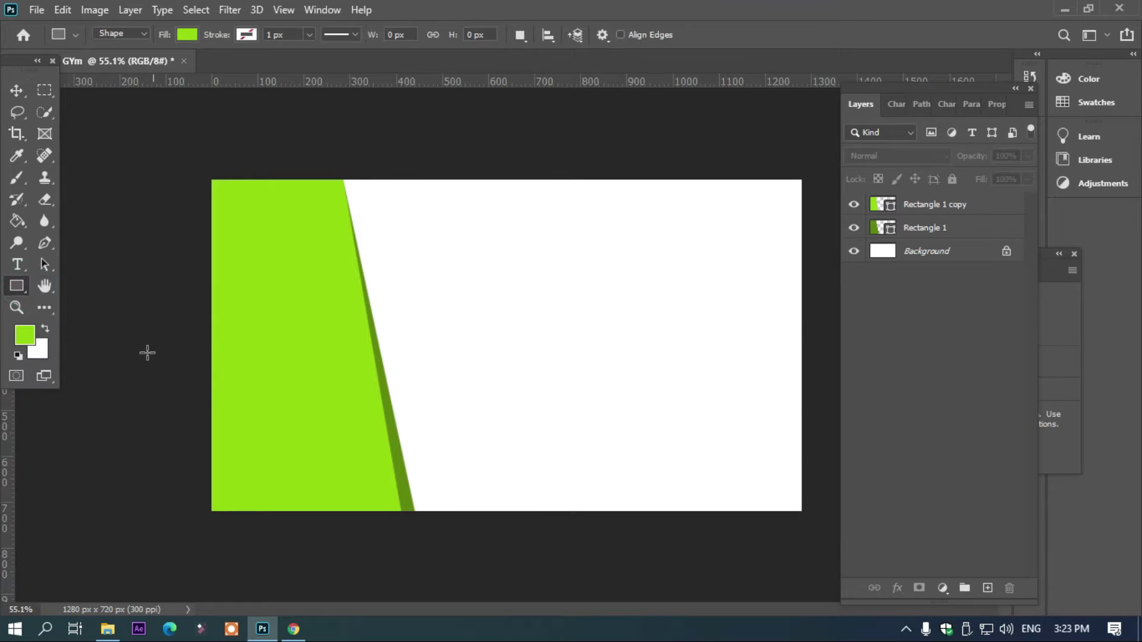
drag(142, 356, 839, 456)
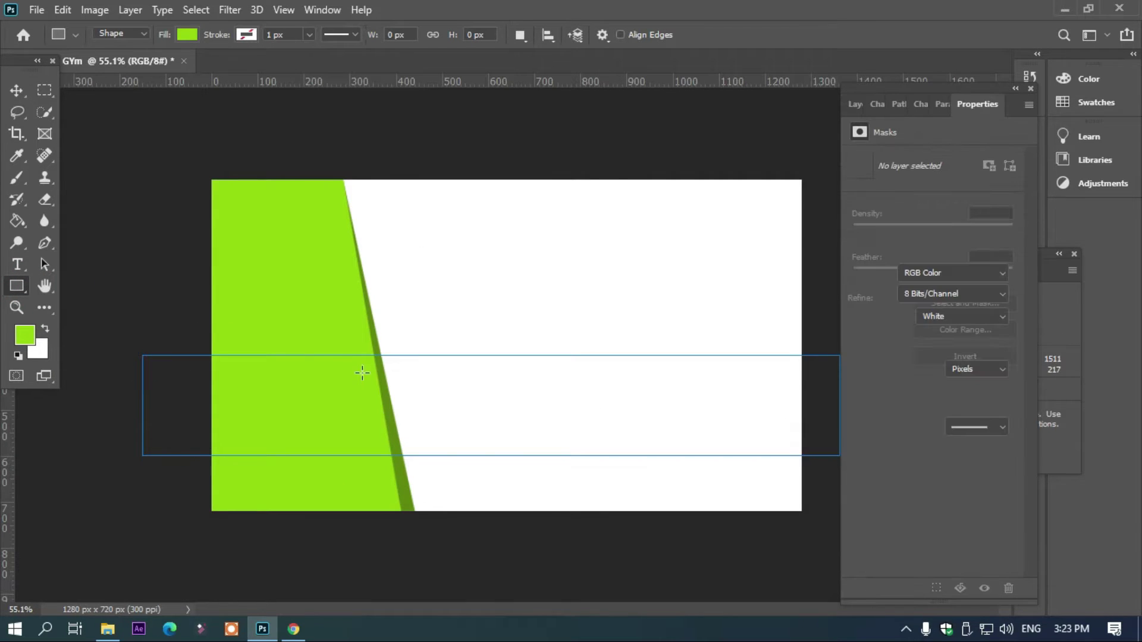
click(16, 90)
click(523, 127)
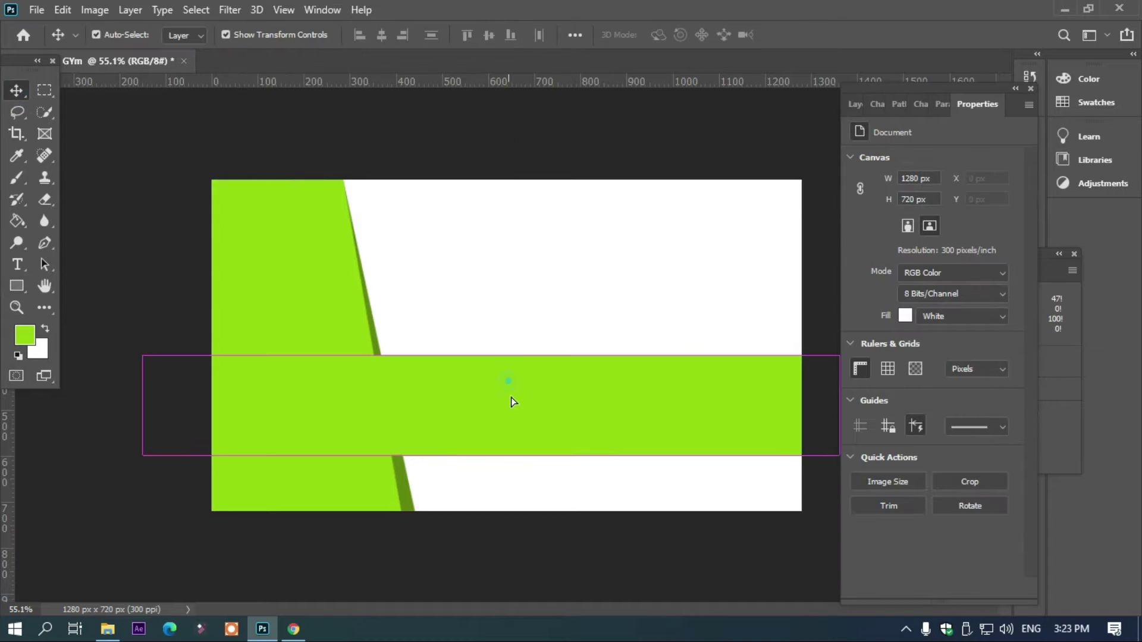
drag(512, 382, 512, 416)
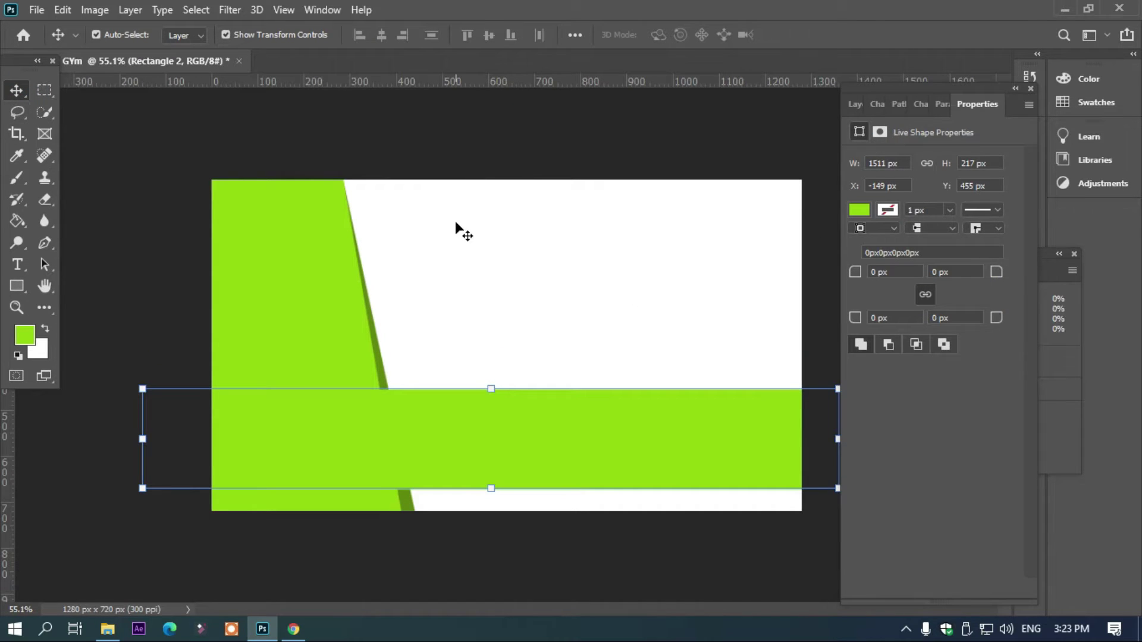
Step: Place Rectangle 2 below Rectangle 1 copy, fill it lime a4f002, and lower it slightly
key(F7)
drag(951, 204, 947, 241)
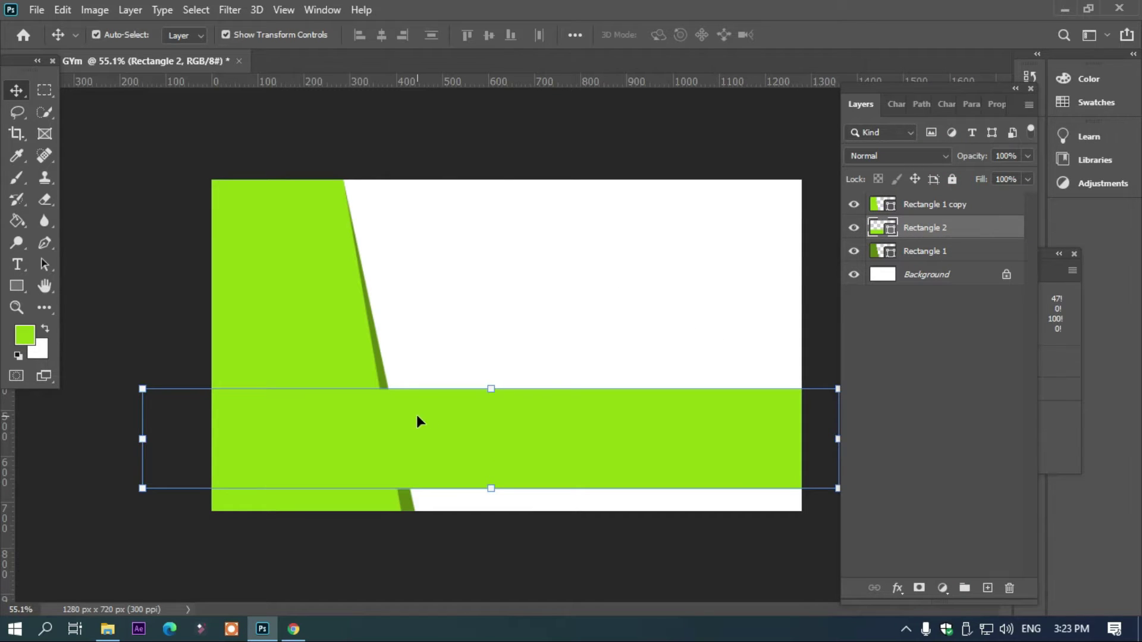
double_click(882, 227)
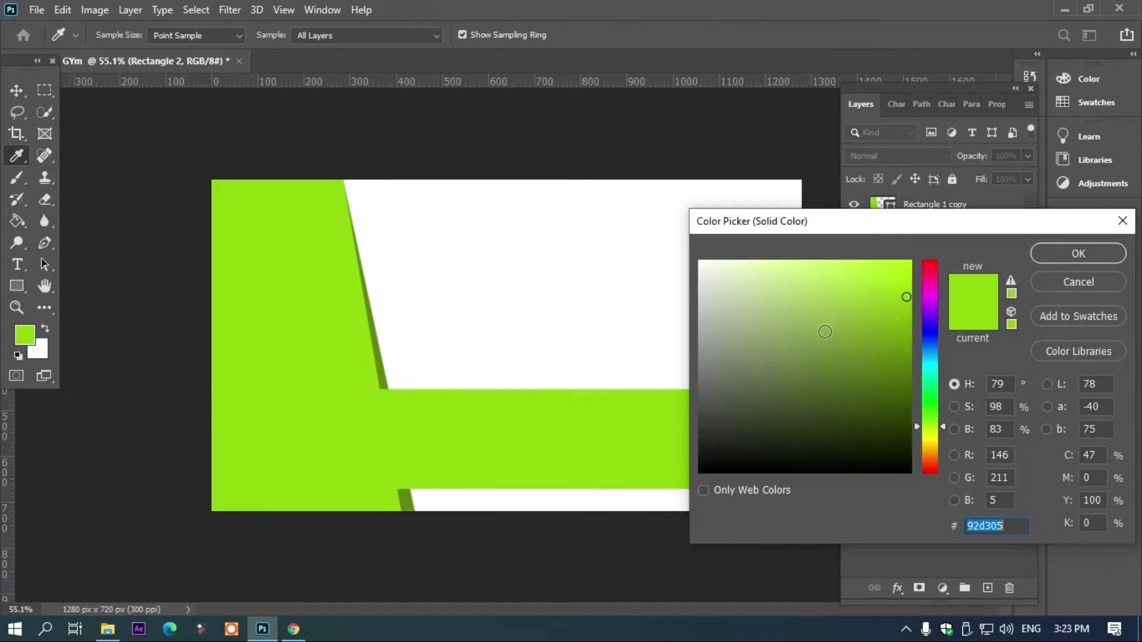
click(911, 273)
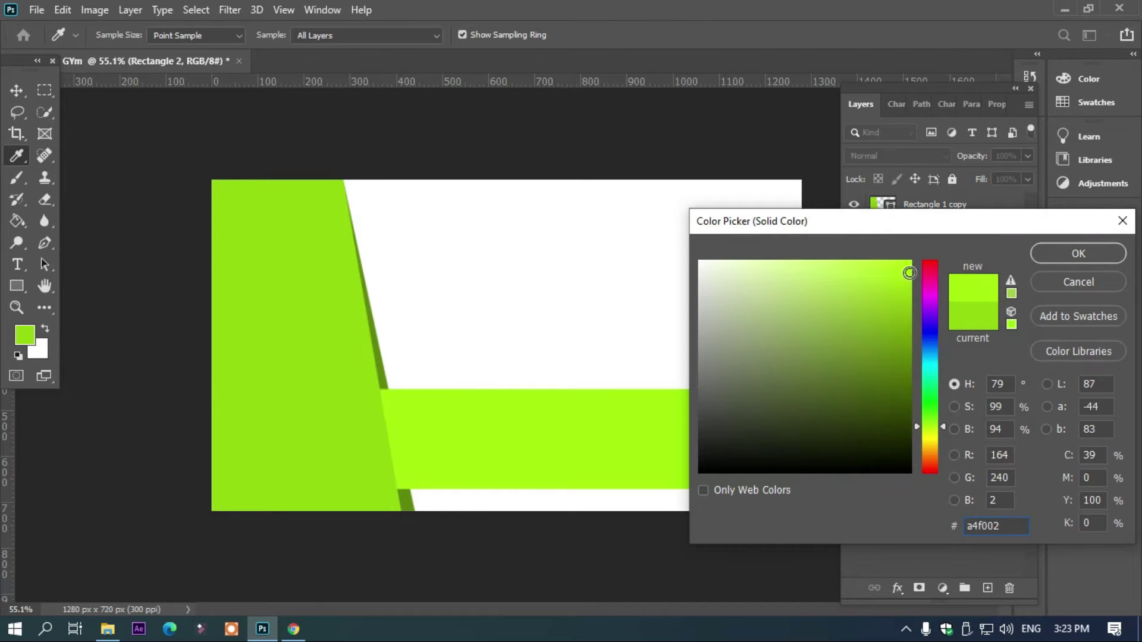
click(1051, 255)
drag(725, 410, 721, 425)
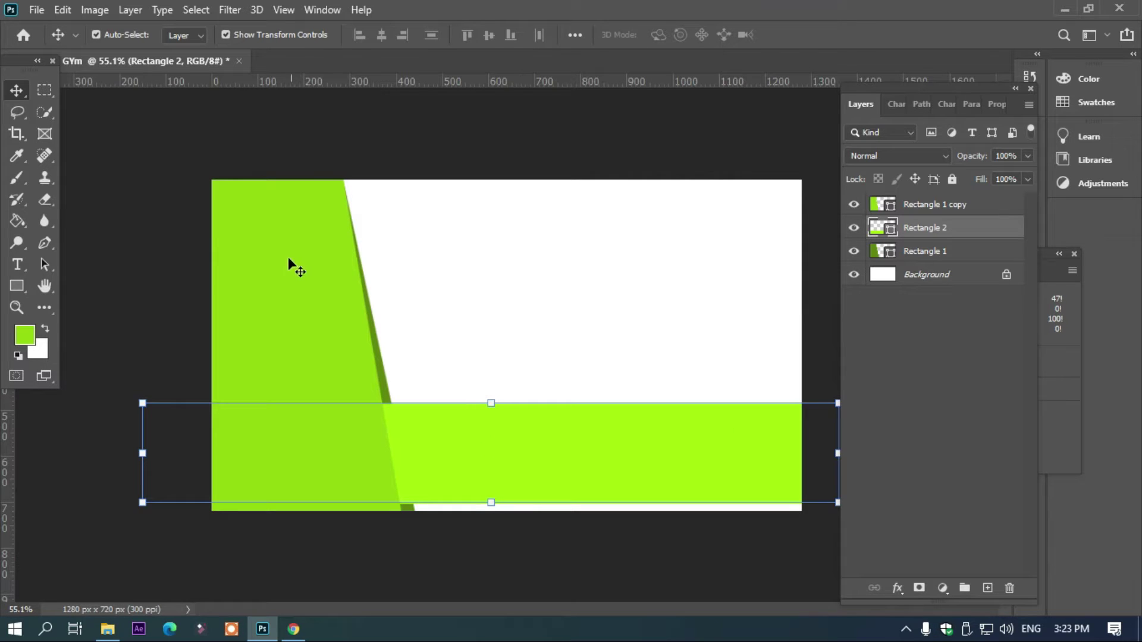
click(17, 286)
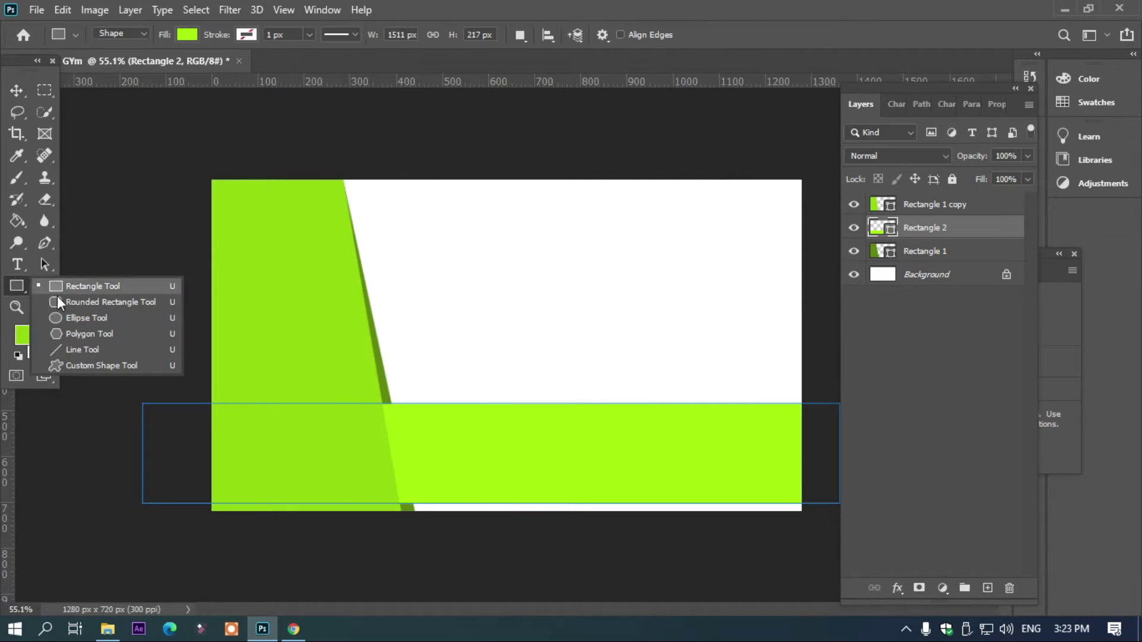
click(63, 318)
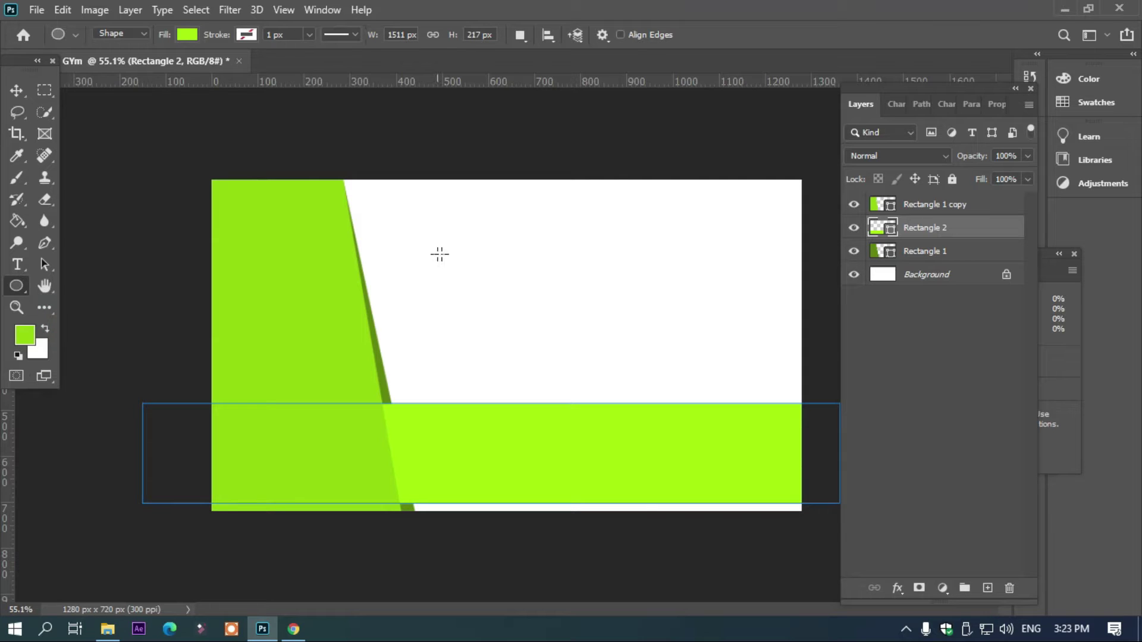
drag(436, 252, 619, 446)
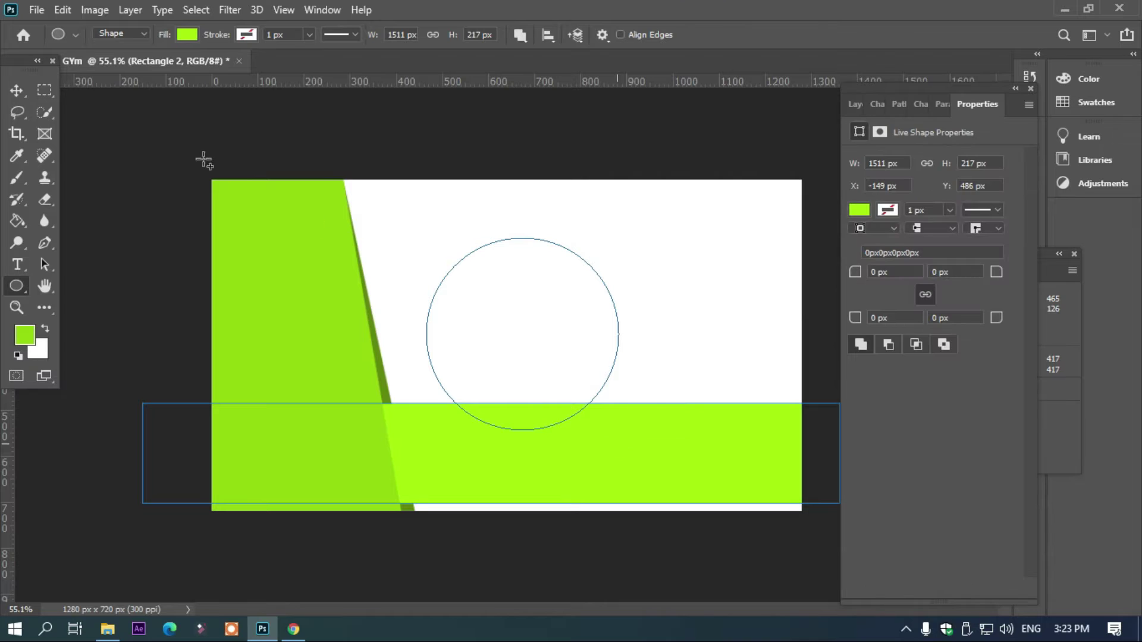
click(16, 90)
click(534, 304)
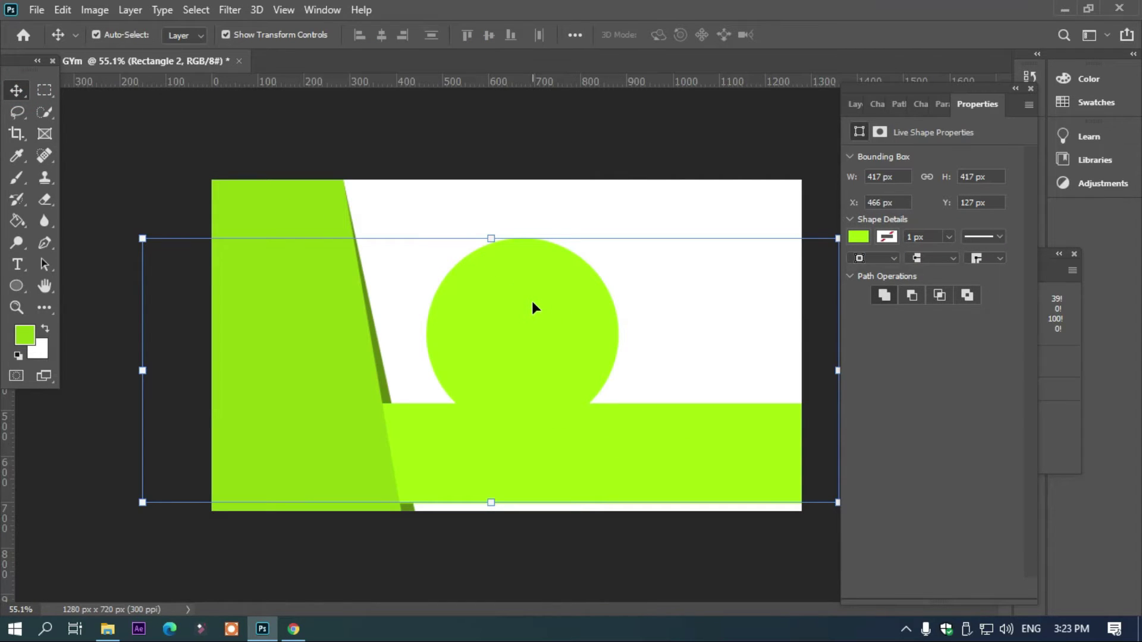
key(F7)
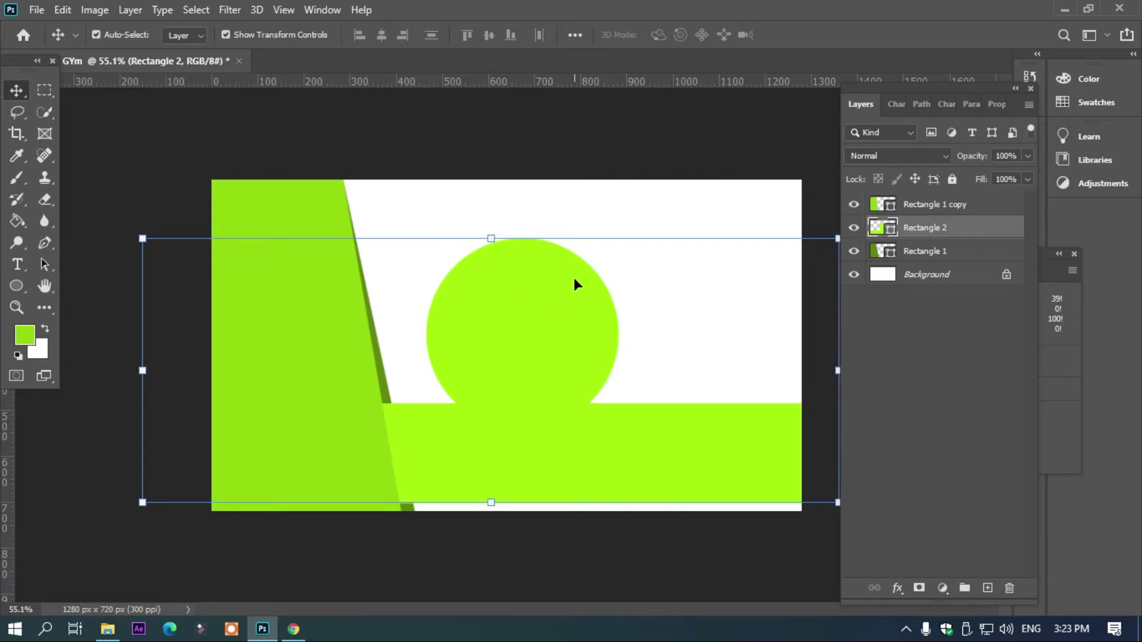
key(ctrl)
key(ctrl+z)
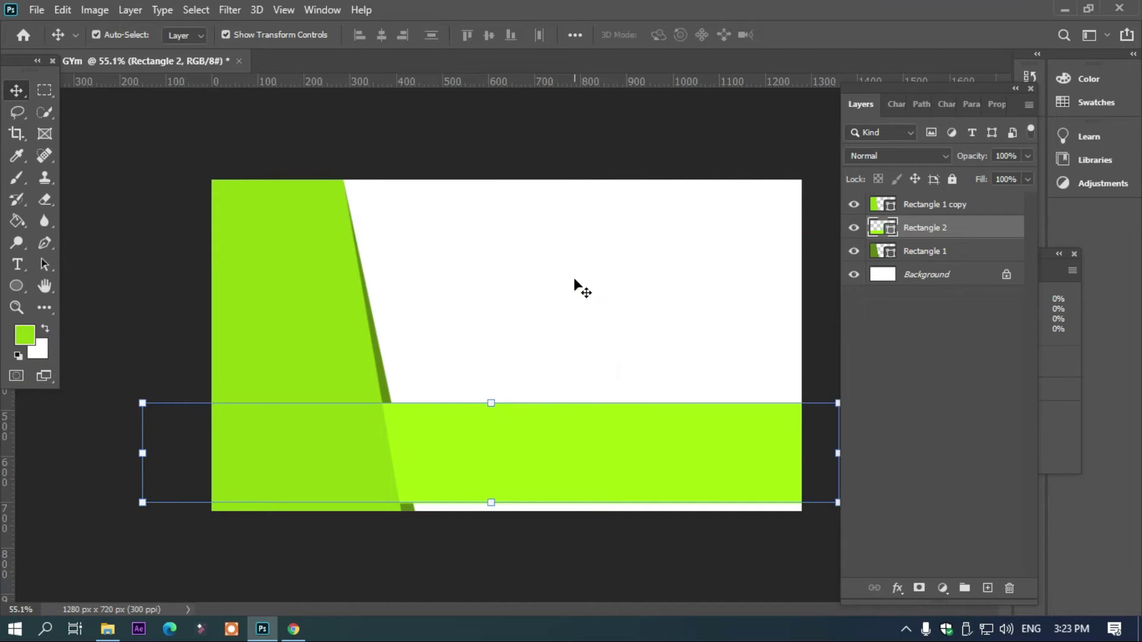
click(22, 283)
click(12, 89)
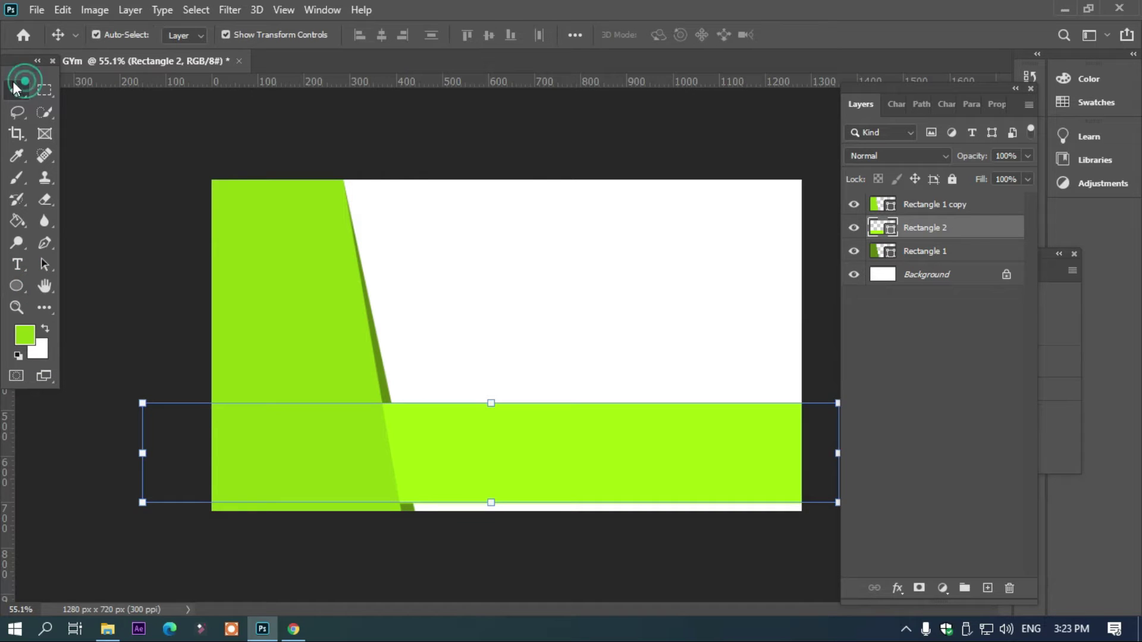
click(362, 123)
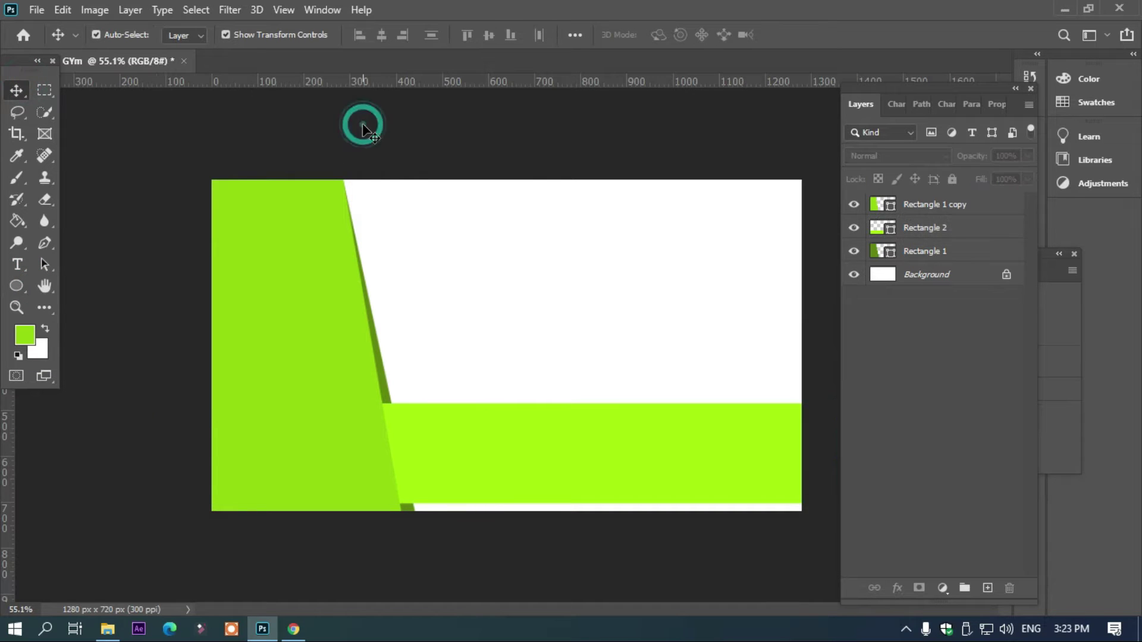
click(919, 205)
Step: Draw a circle in the white area, duplicate it beside the original, and enlarge the copy
click(18, 286)
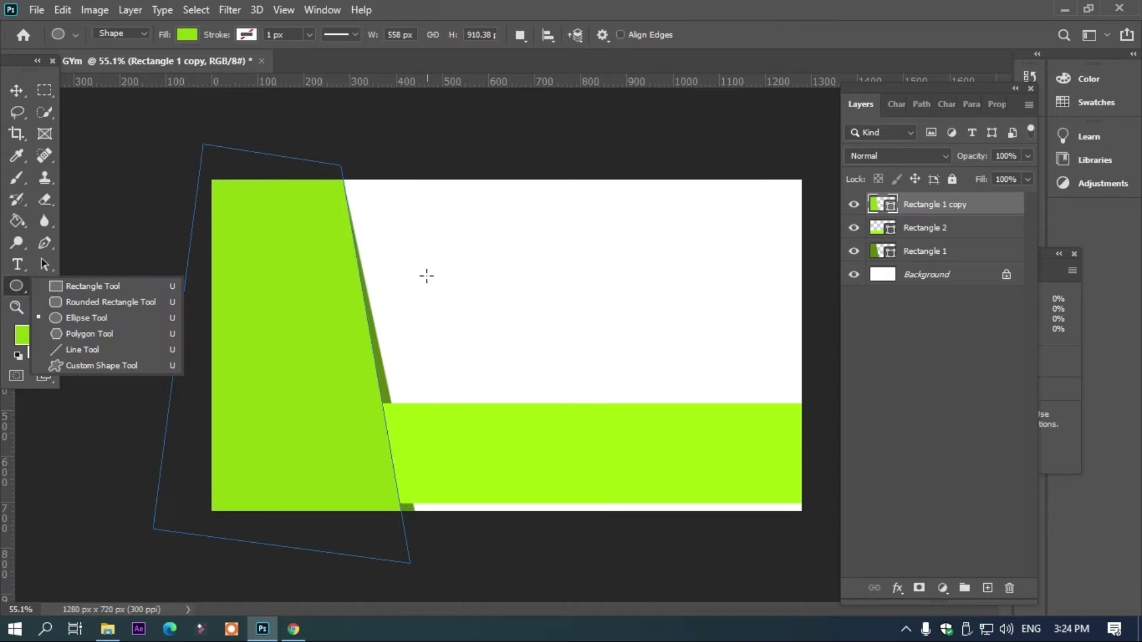
drag(421, 226, 581, 370)
key(Return)
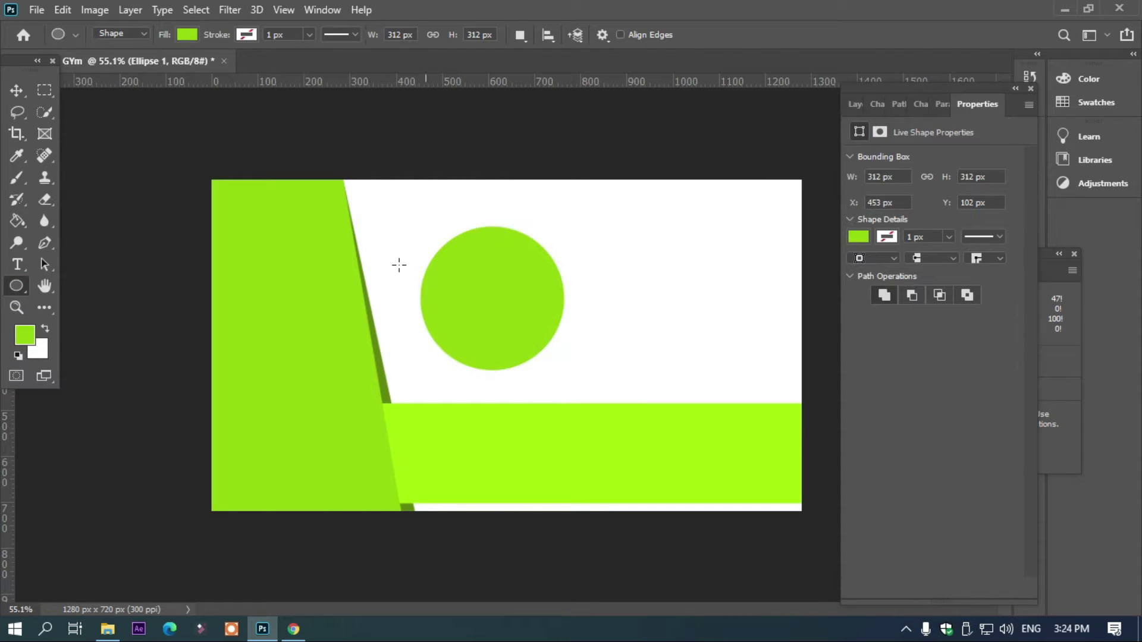
click(18, 91)
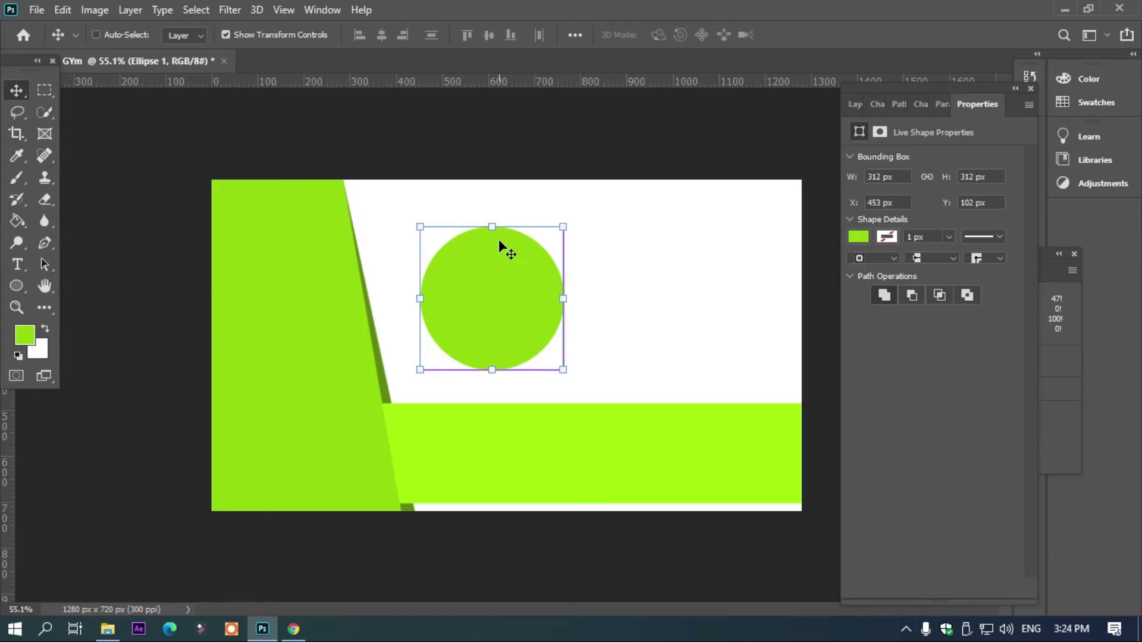
key(ctrl+j)
drag(497, 257, 637, 258)
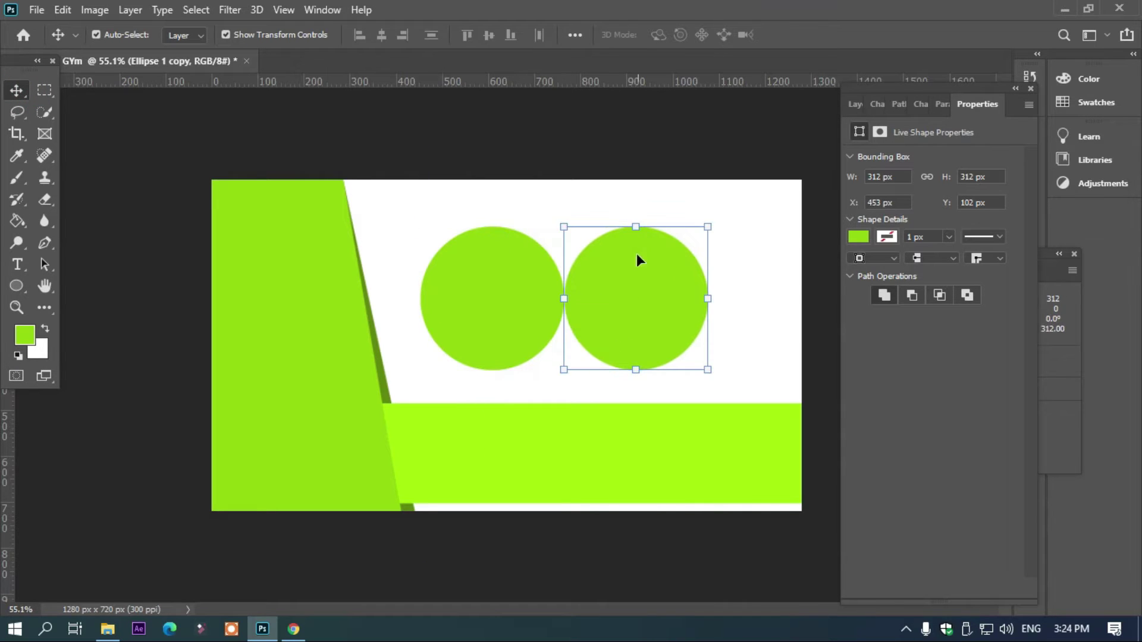
drag(708, 298, 765, 299)
key(Return)
Step: Enlarge the left circle to about 430 px
click(734, 145)
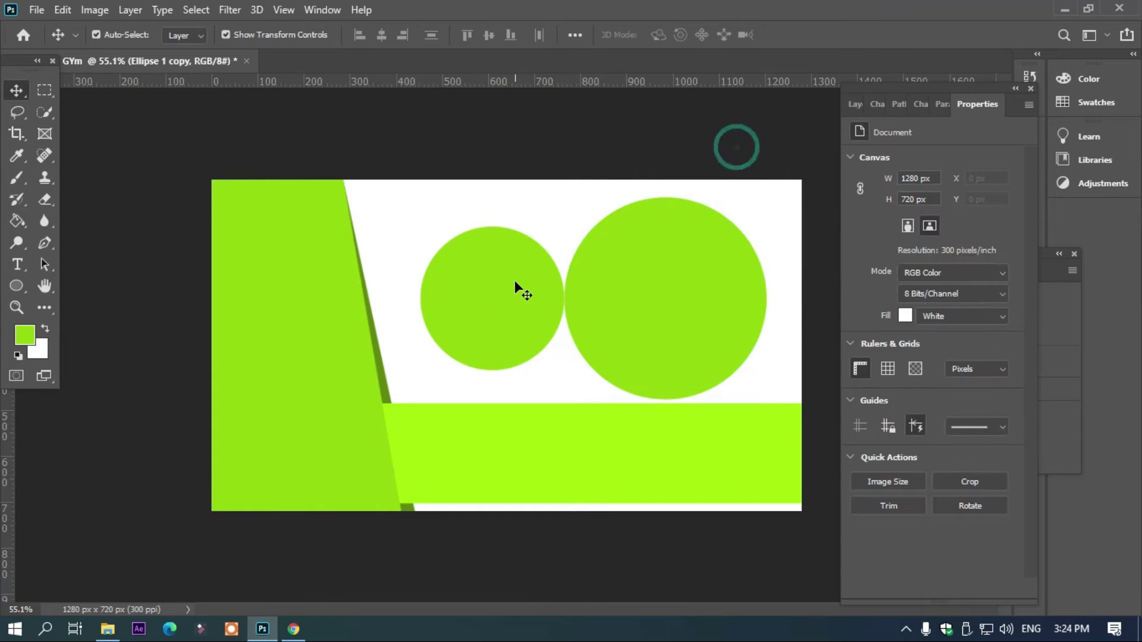
click(515, 283)
drag(563, 298, 618, 321)
key(Return)
Step: Move the right circle up to the top-right edge and scale it up further
click(713, 309)
drag(663, 241, 728, 188)
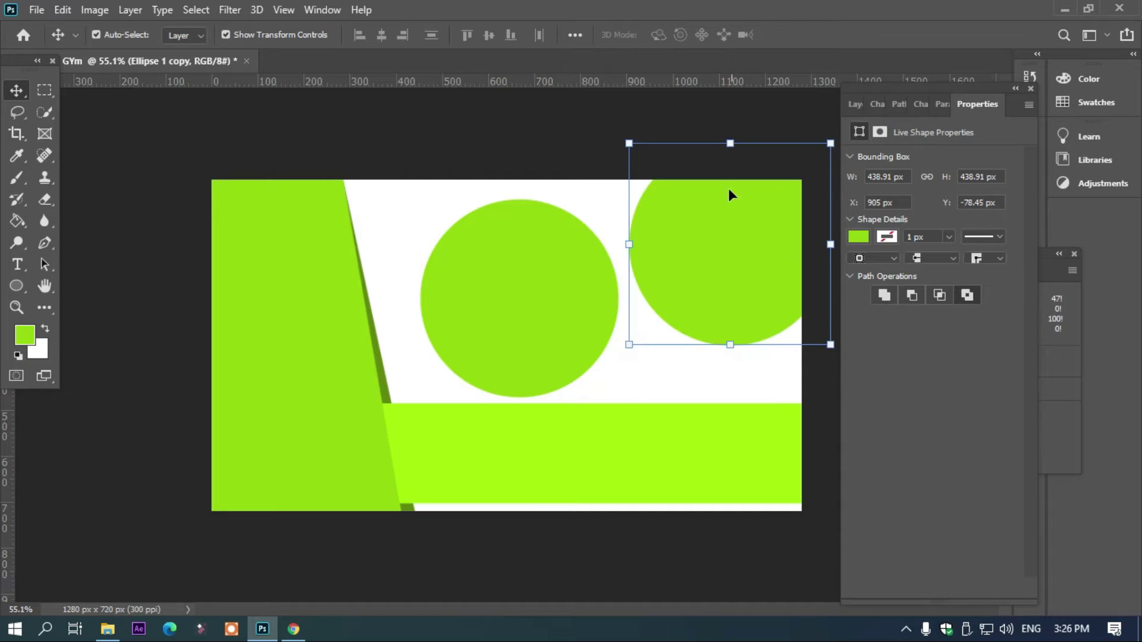
click(733, 106)
mouse_move(726, 230)
mouse_down()
mouse_move(668, 280)
mouse_move(686, 229)
mouse_move(718, 229)
mouse_up()
drag(722, 329, 732, 387)
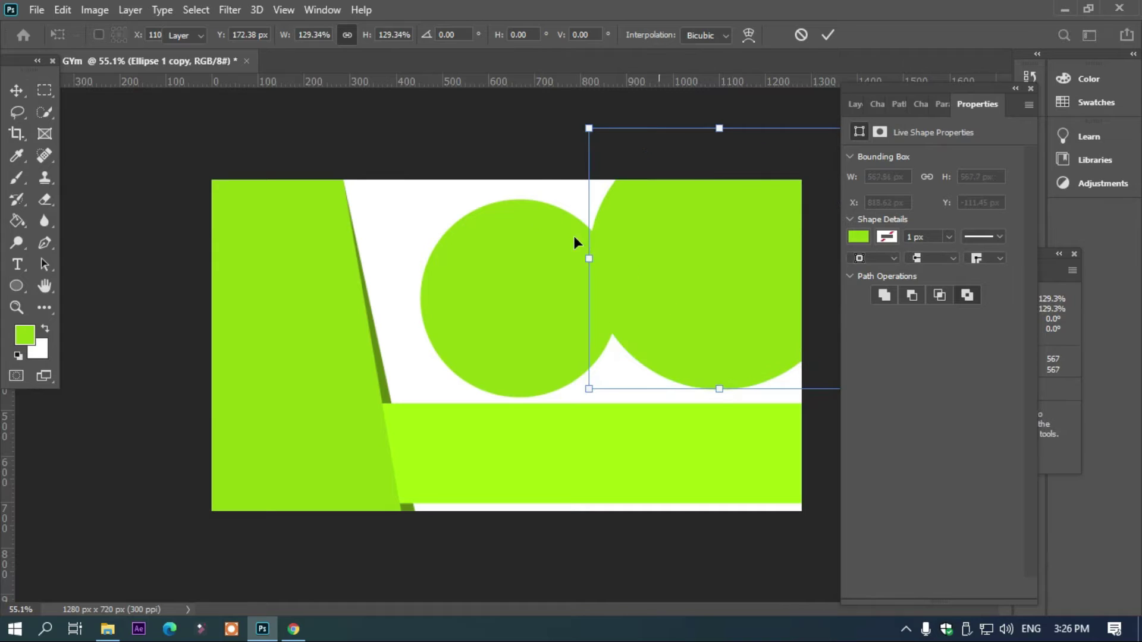
key(Return)
Step: Nudge the left circle up toward the top edge
click(565, 254)
drag(596, 315, 558, 254)
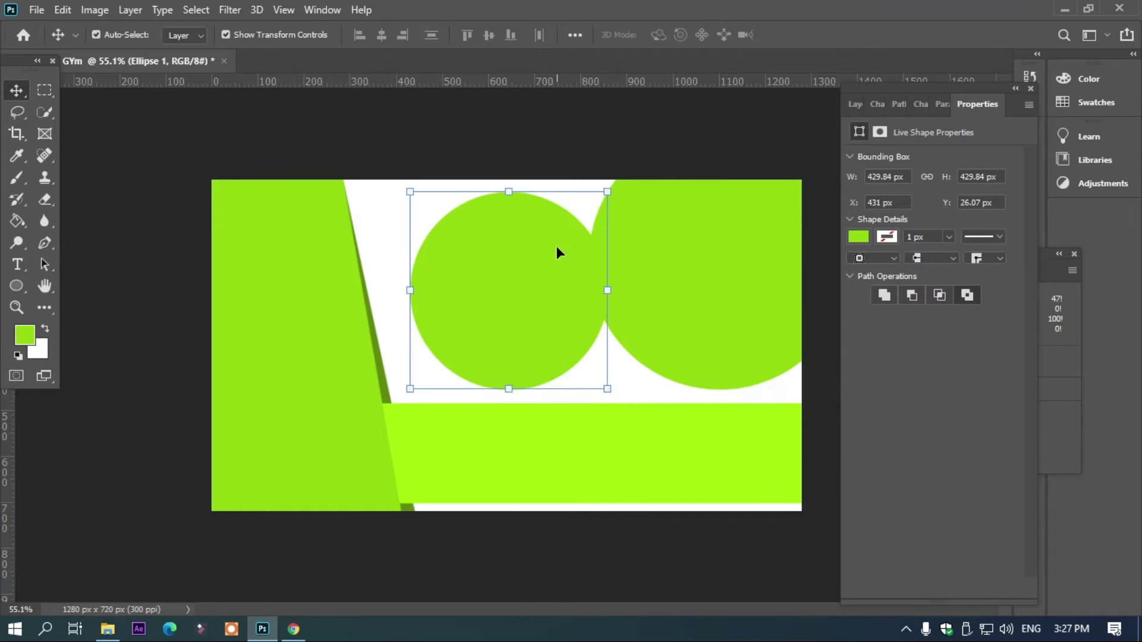
click(548, 132)
click(533, 258)
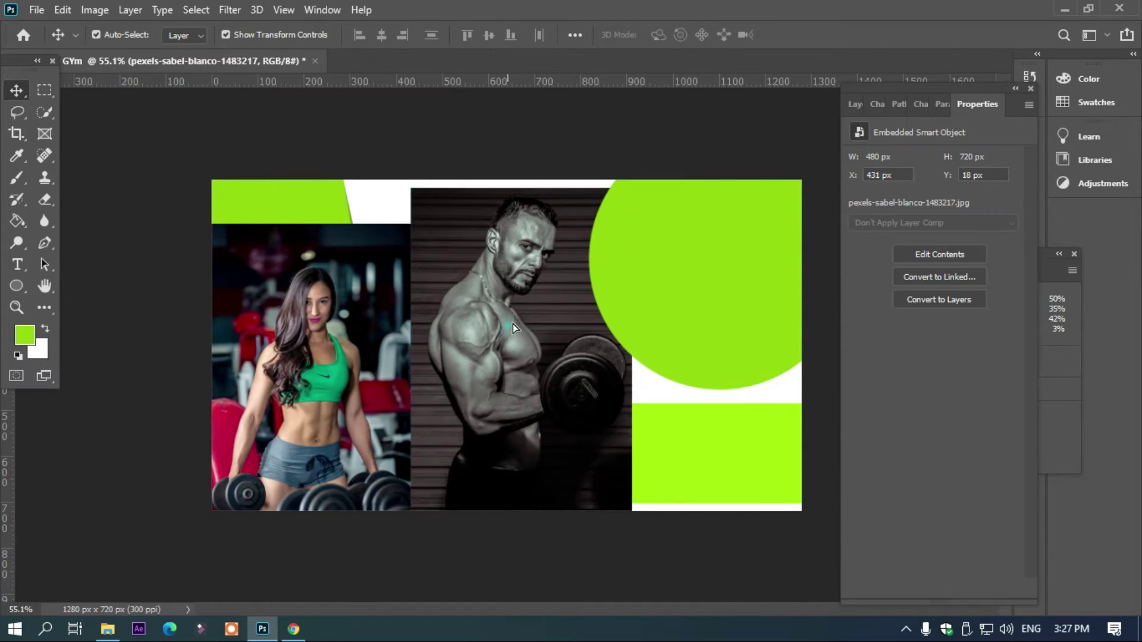
Step: Drag the man photo toward the right circle and the woman photo over the left circle
drag(513, 323, 678, 271)
drag(379, 367, 554, 287)
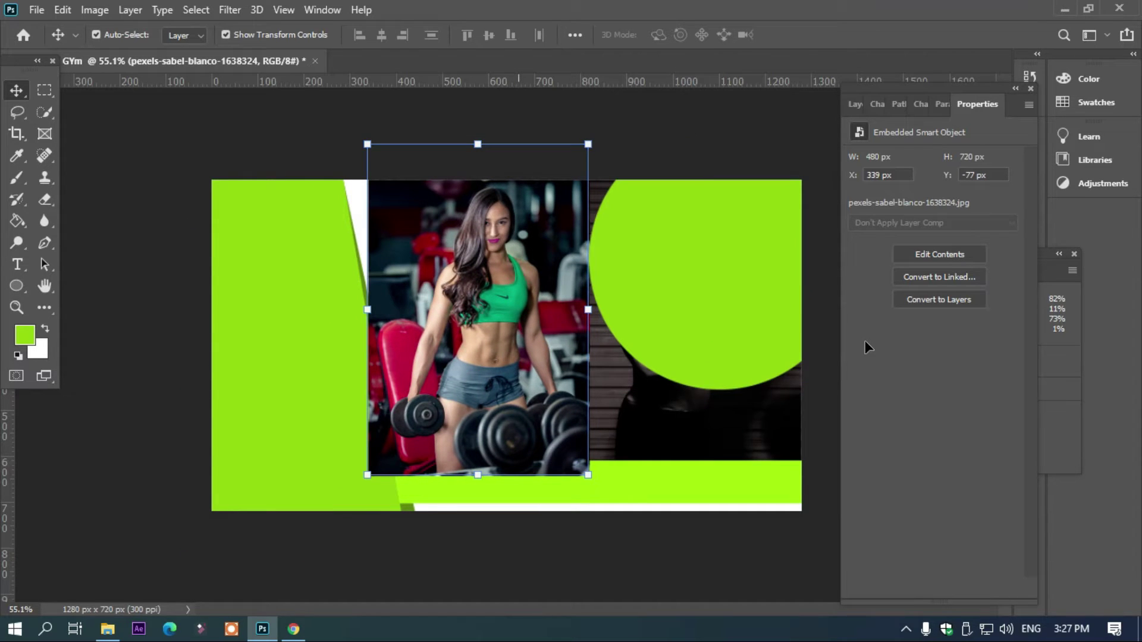
key(F7)
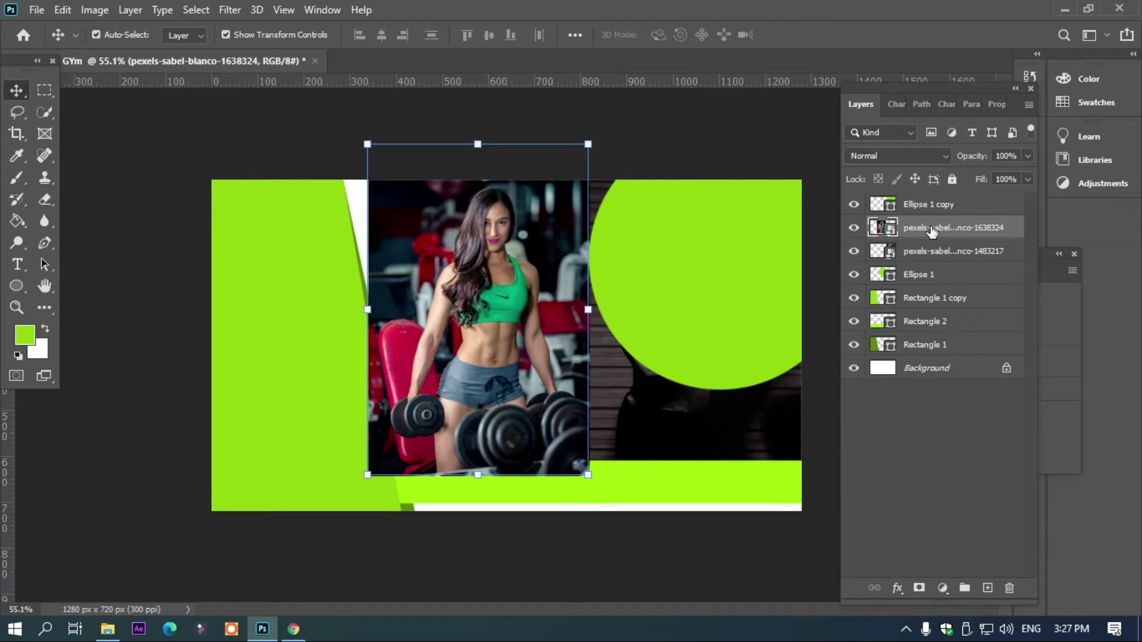
Step: Move the woman photo layer up, then clip both gym photos into their circles
key(ctrl+bracketright)
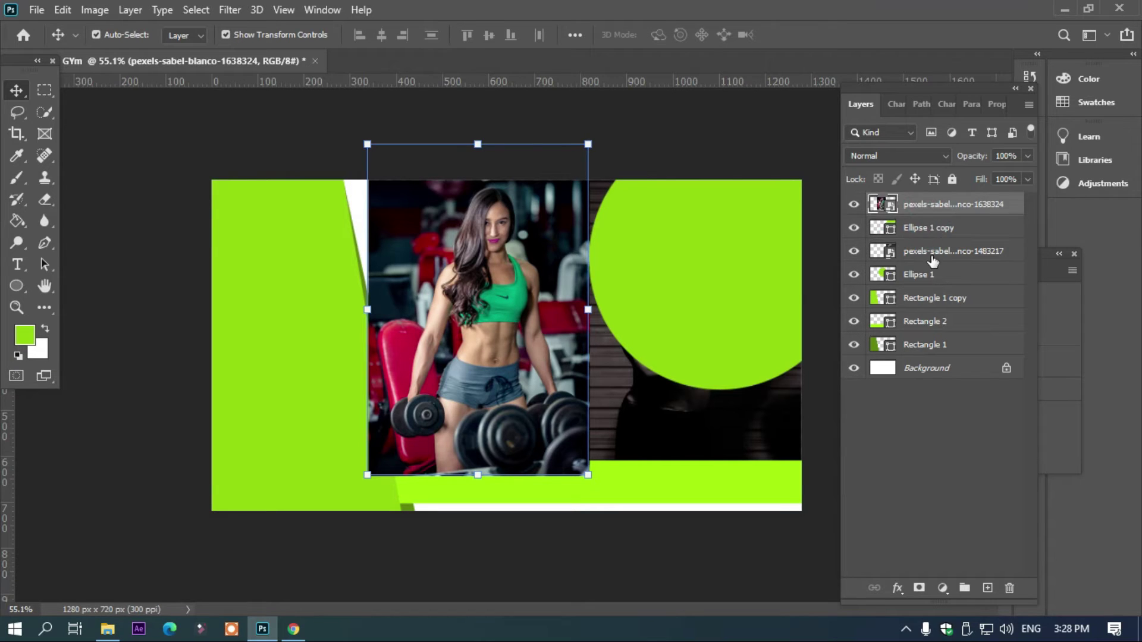
right_click(931, 208)
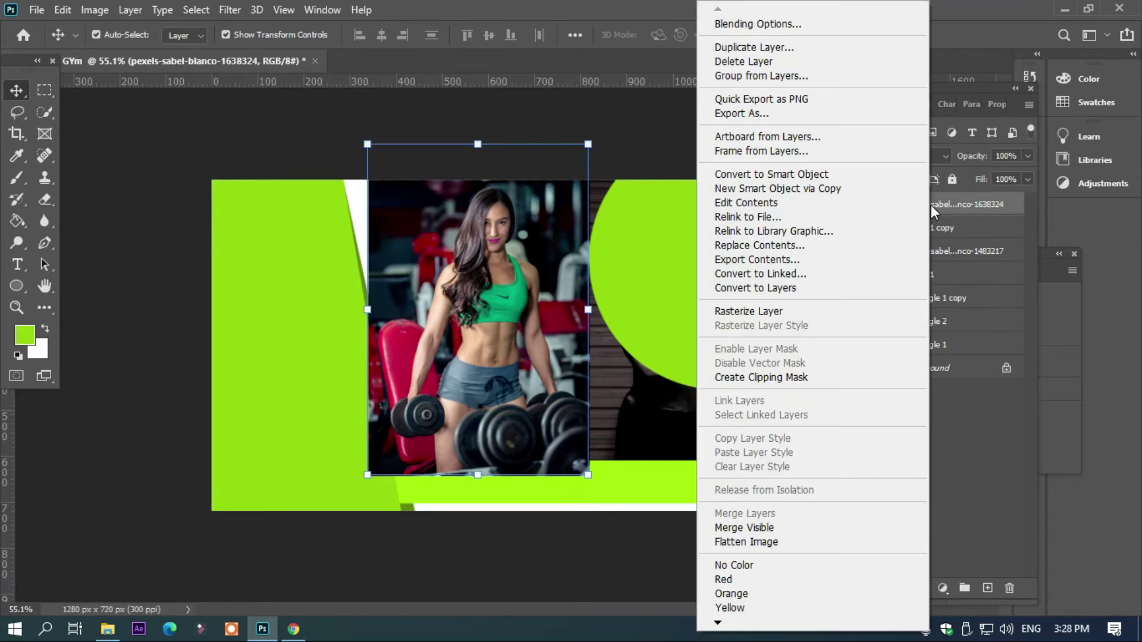
click(781, 377)
click(930, 252)
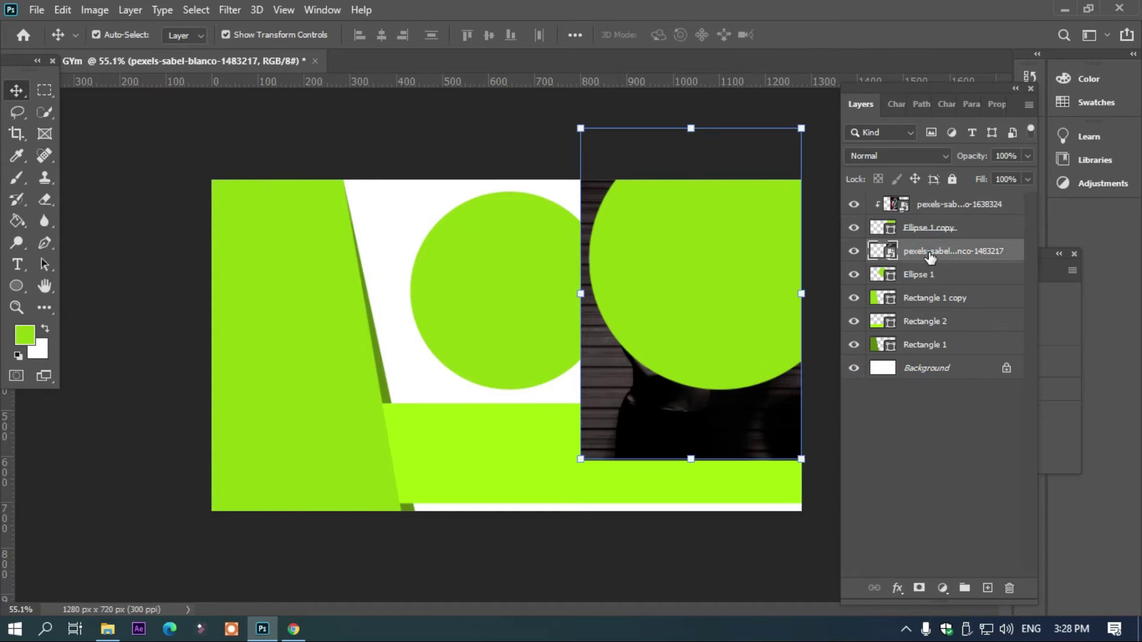
right_click(930, 255)
click(781, 374)
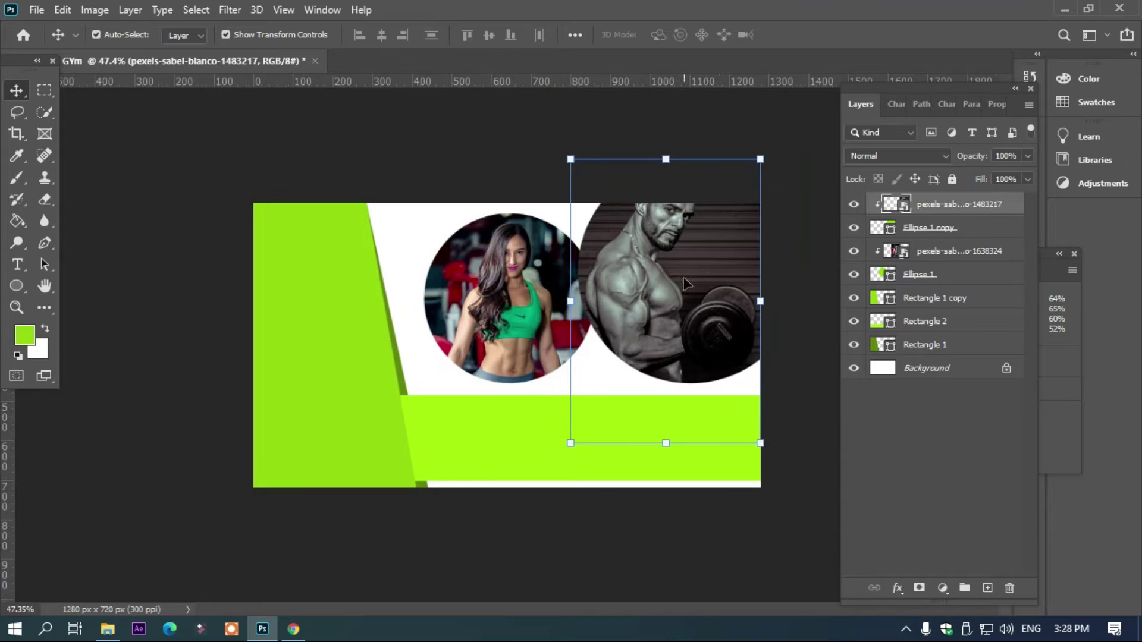
click(785, 161)
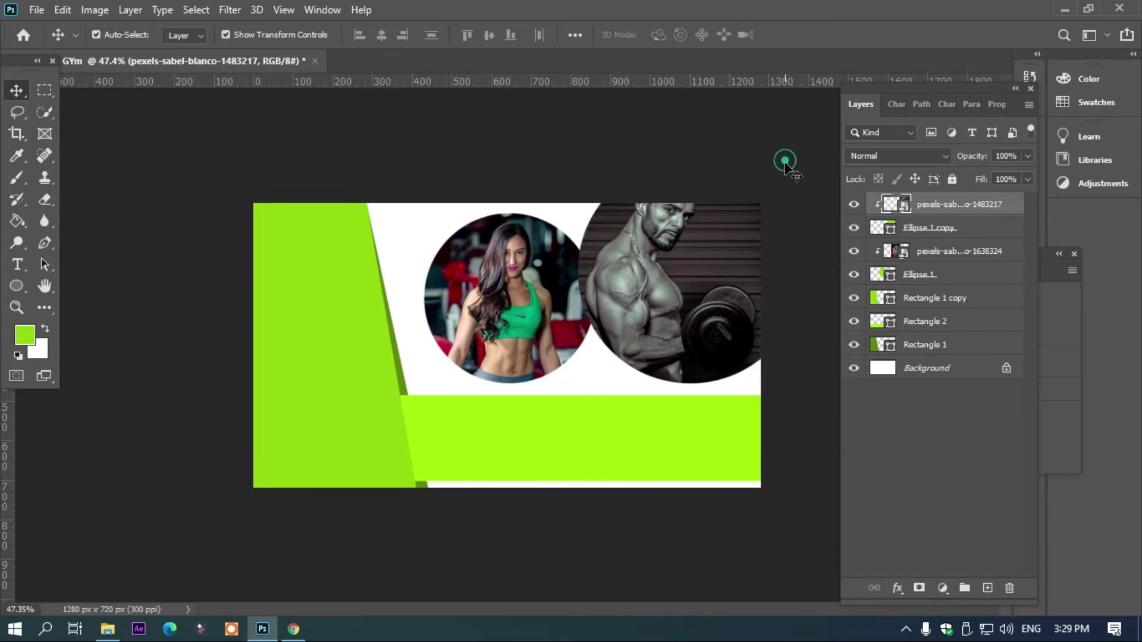
Step: Shift the man photo down-left and move the right circle down about 30 px
drag(700, 290, 691, 312)
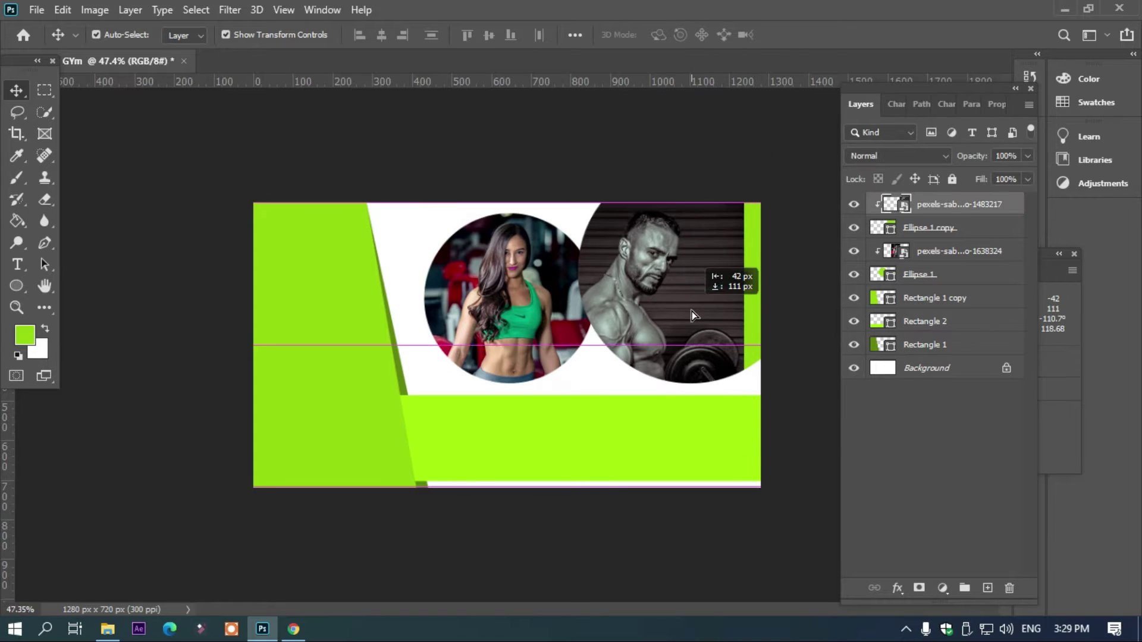
click(937, 229)
drag(747, 273, 737, 313)
click(755, 172)
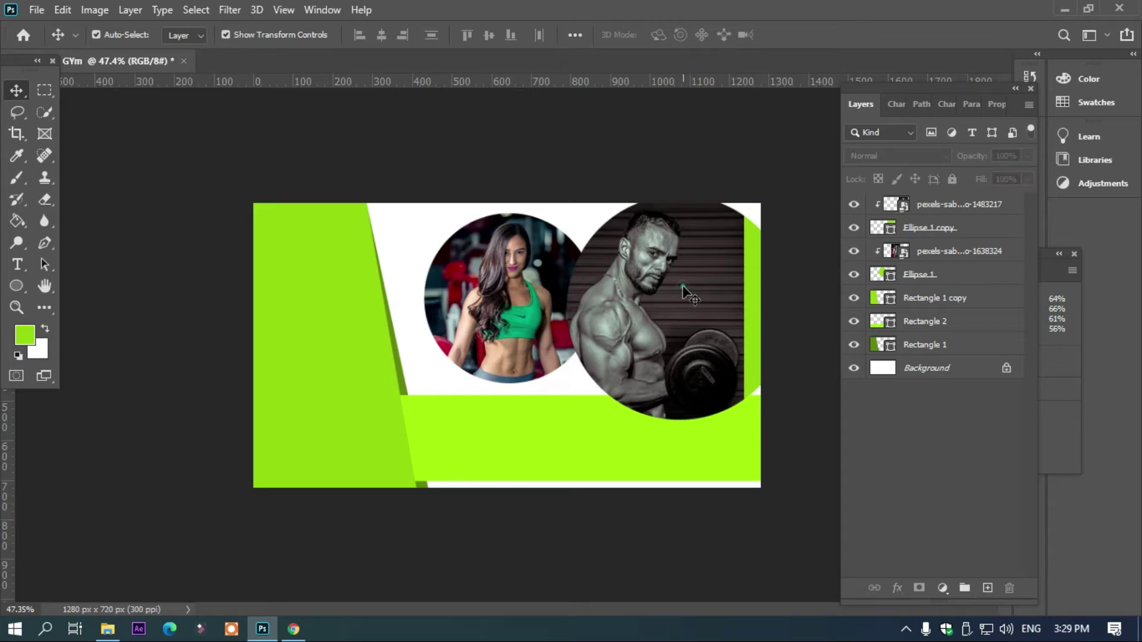
Step: Shift the man photo right, widen it, and lower it inside the right circle
drag(683, 284, 697, 279)
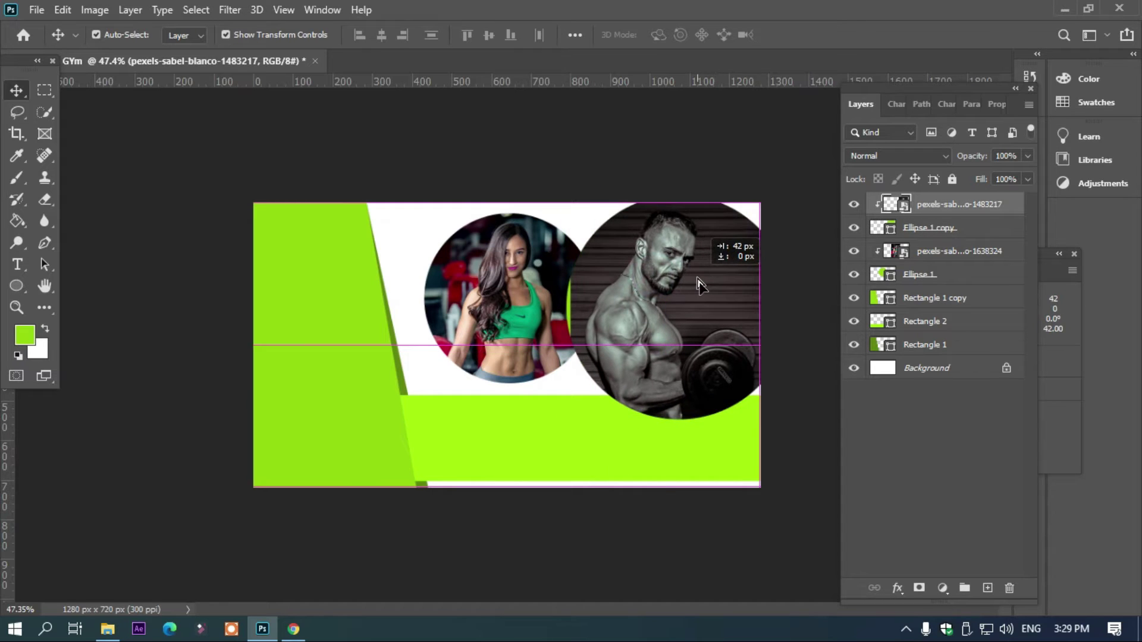
drag(700, 285, 702, 286)
key(ctrl+t)
drag(764, 345, 791, 345)
drag(724, 296, 722, 314)
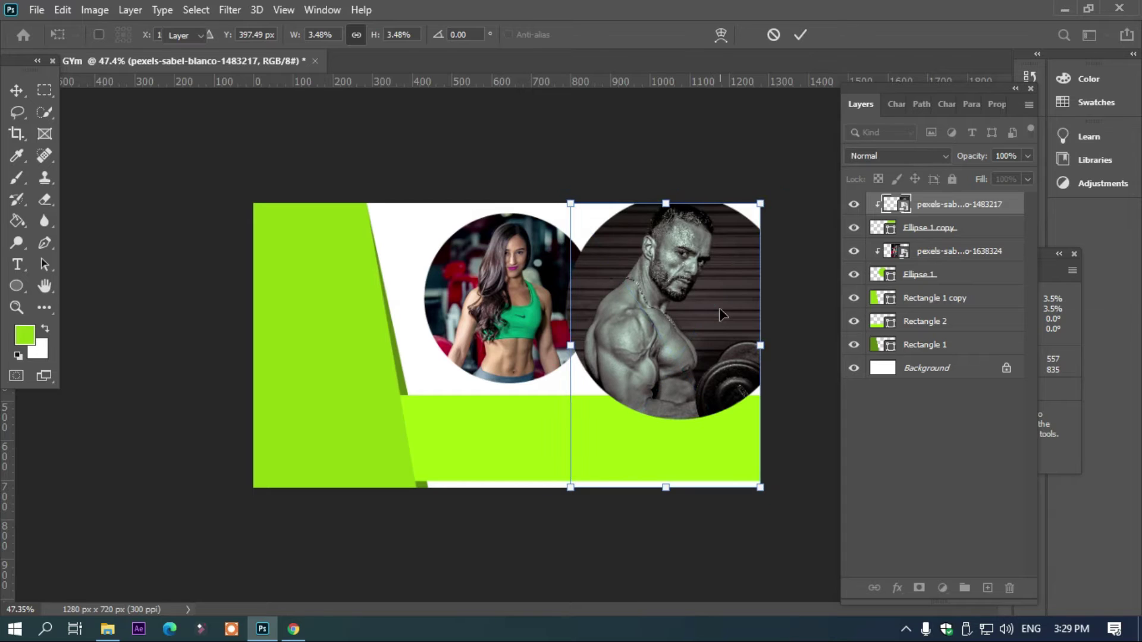
click(668, 119)
Step: Scale the woman's photo down proportionally to fit the left circle
click(535, 282)
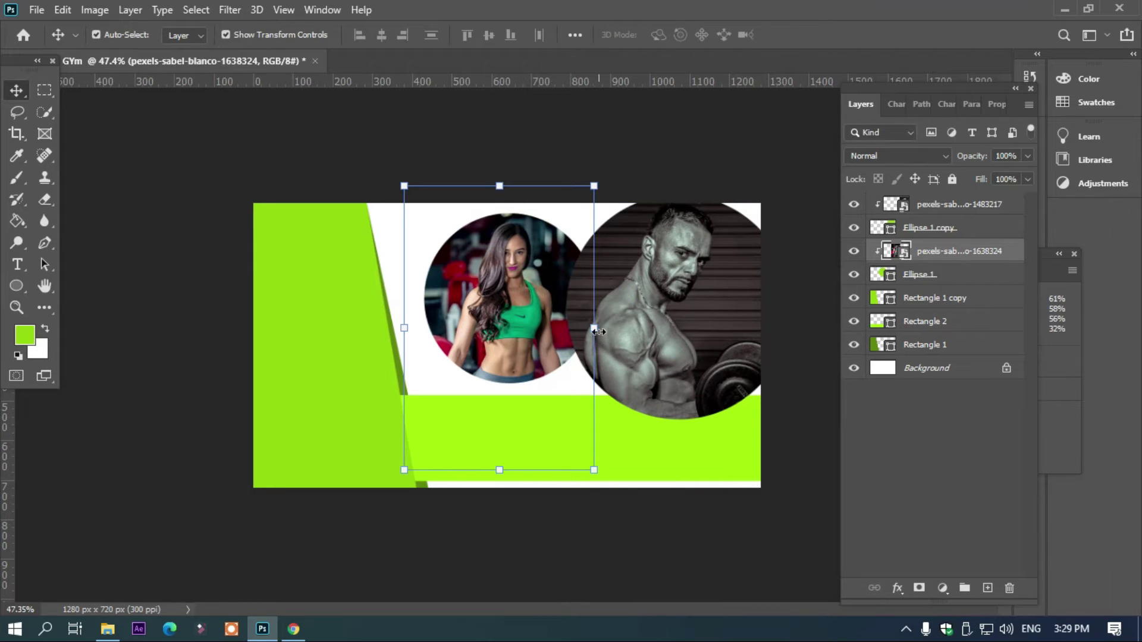
drag(595, 332, 534, 306)
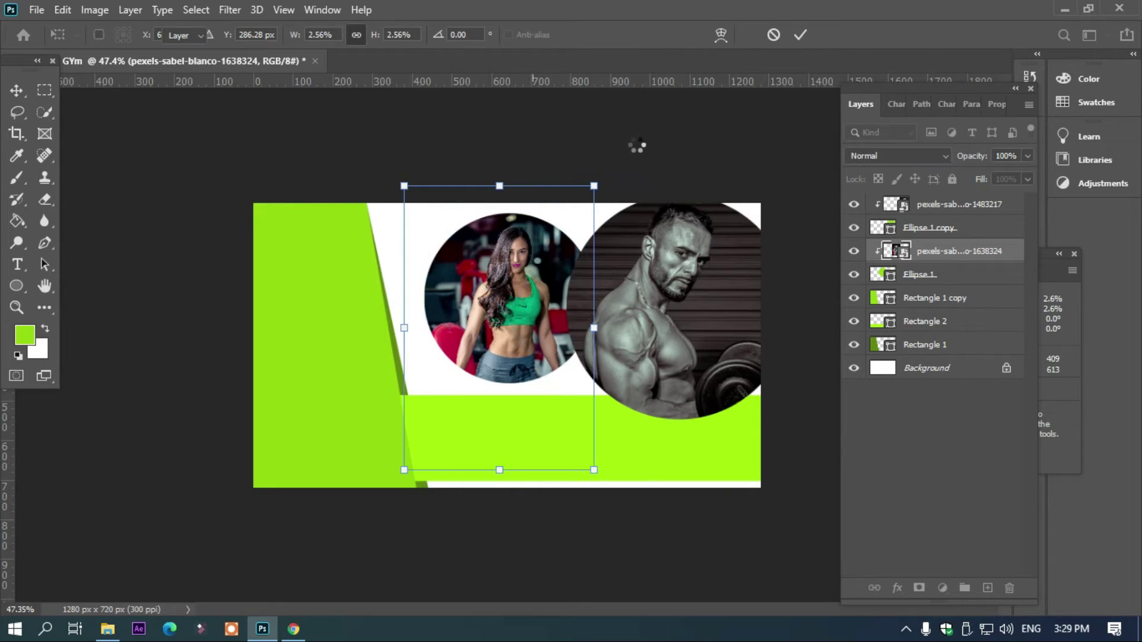
key(Return)
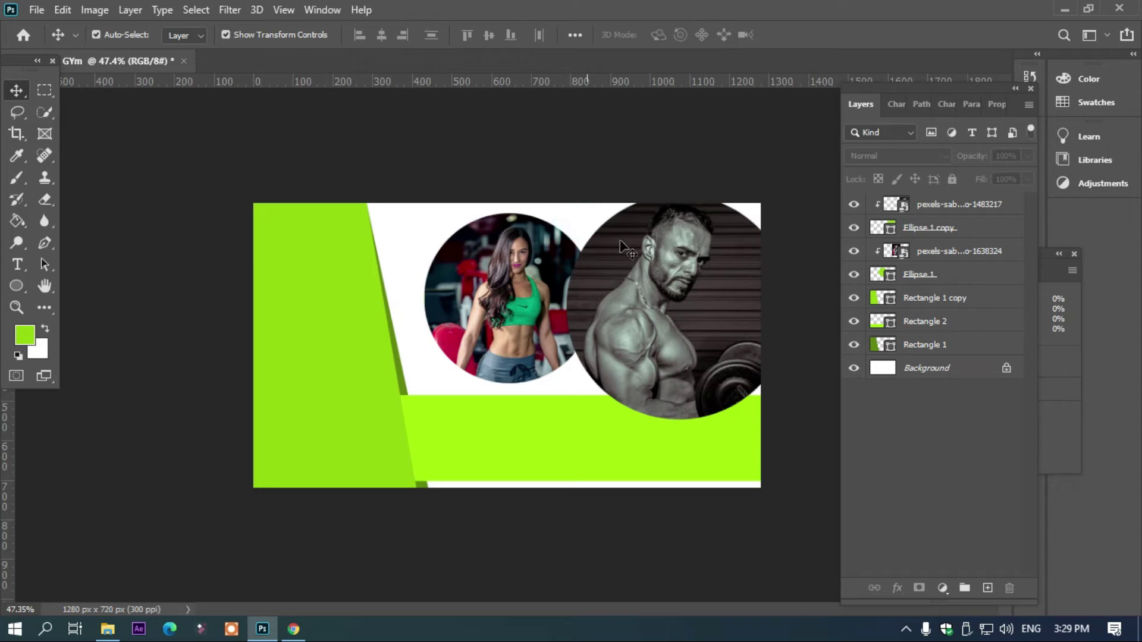
Step: Convert the Background into Layer 0 and fill it with black
click(892, 368)
double_click(893, 369)
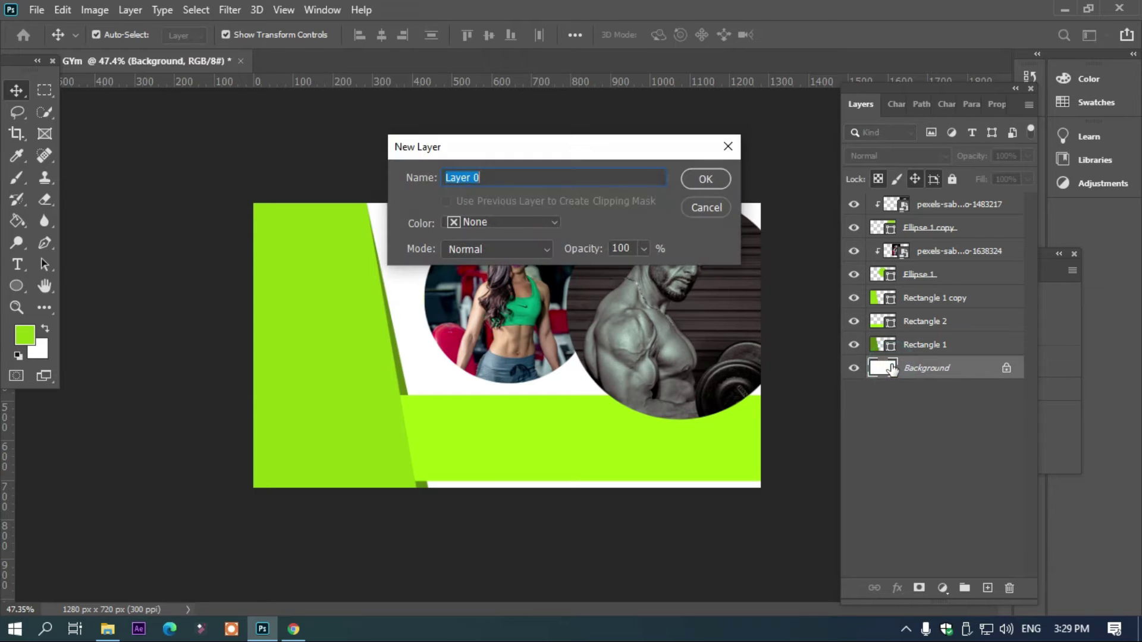
key(Return)
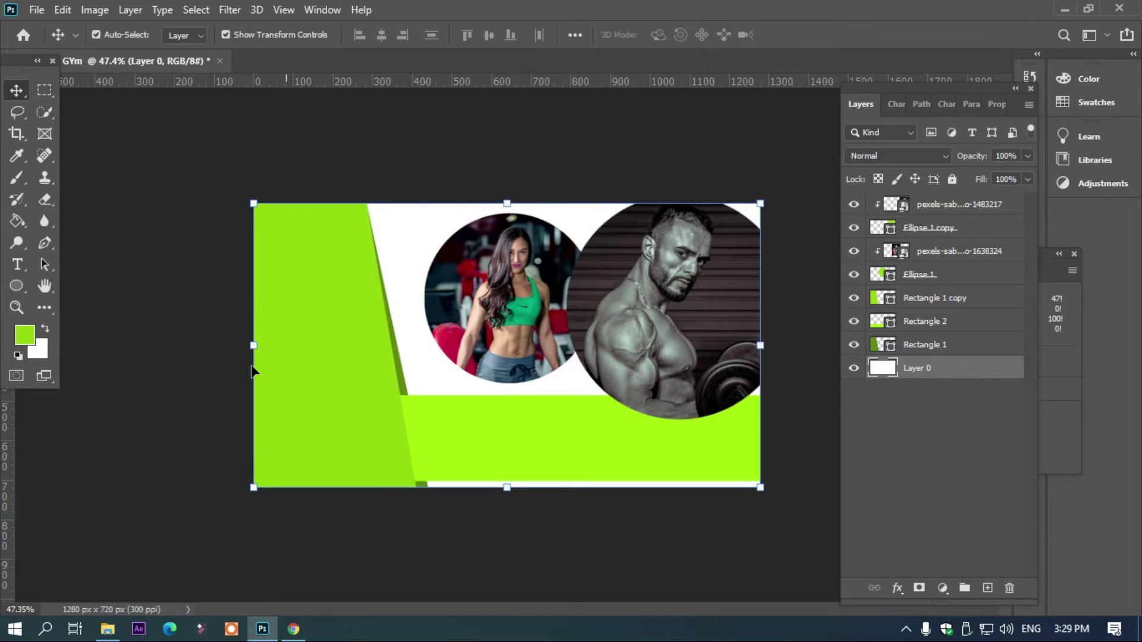
click(40, 347)
drag(757, 357, 674, 520)
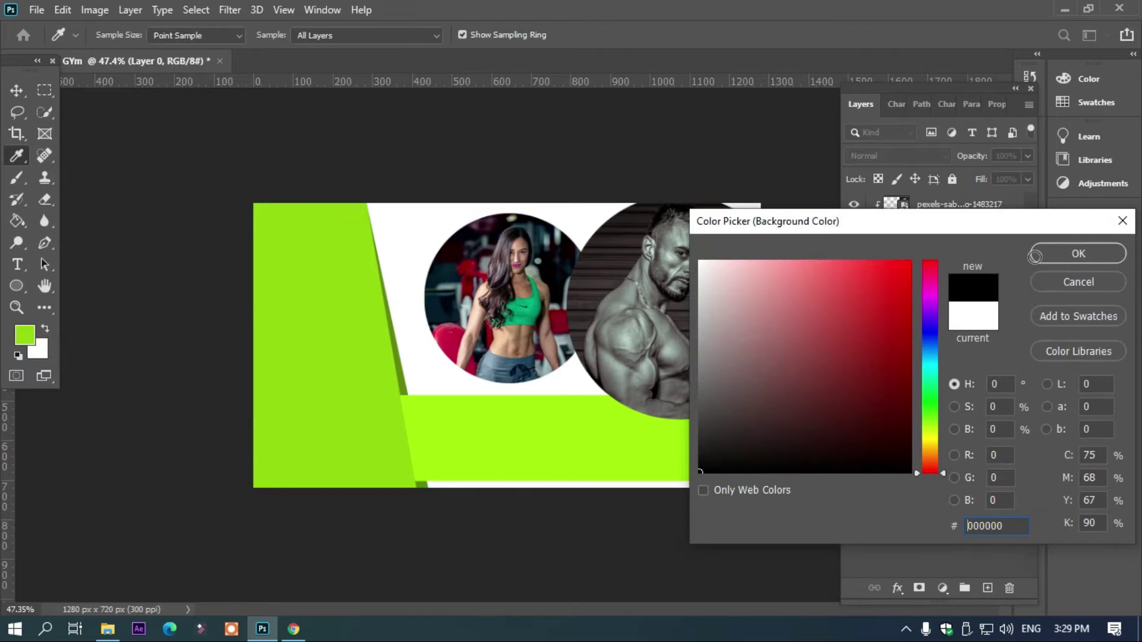
click(1057, 252)
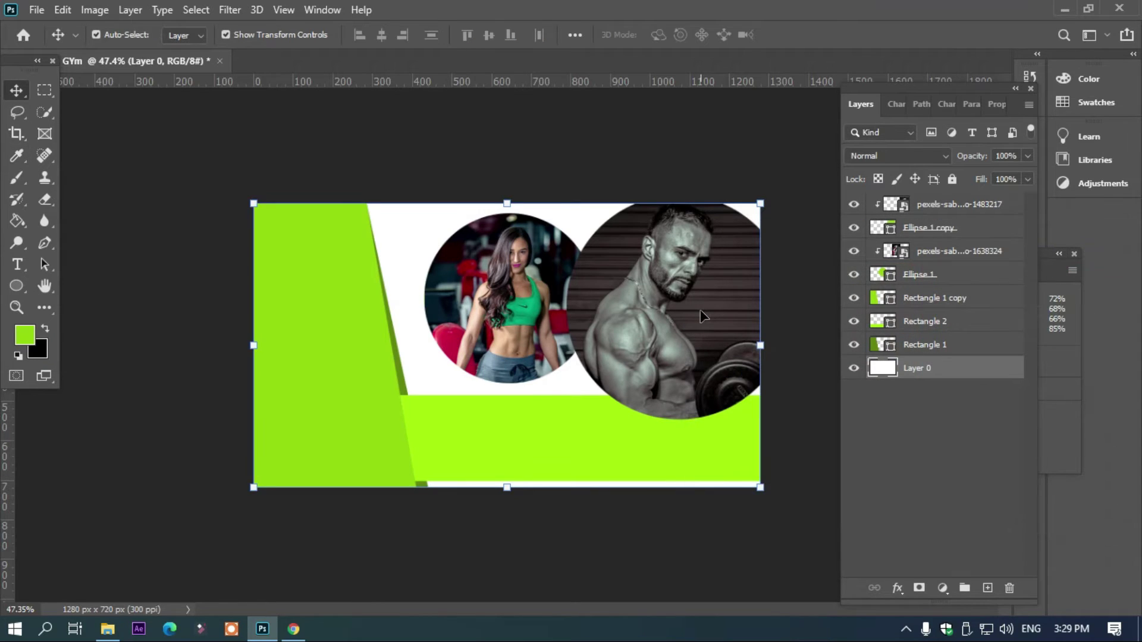
key(alt+BackSpace)
key(ctrl+BackSpace)
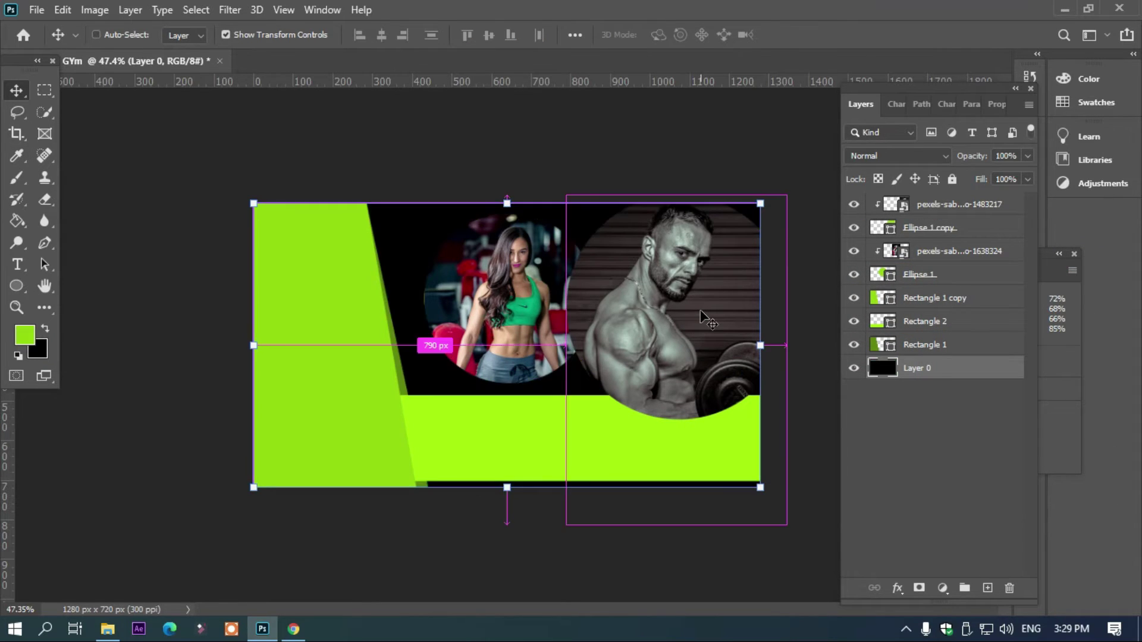
click(550, 130)
Step: Recolour the lower lime band bright red
click(493, 429)
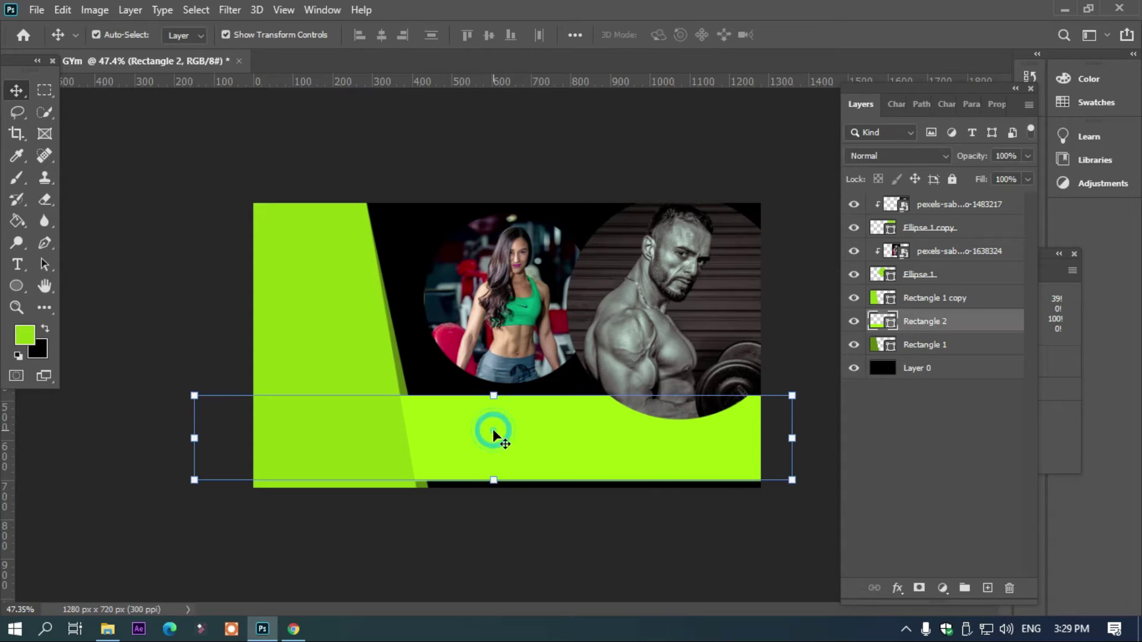
double_click(878, 324)
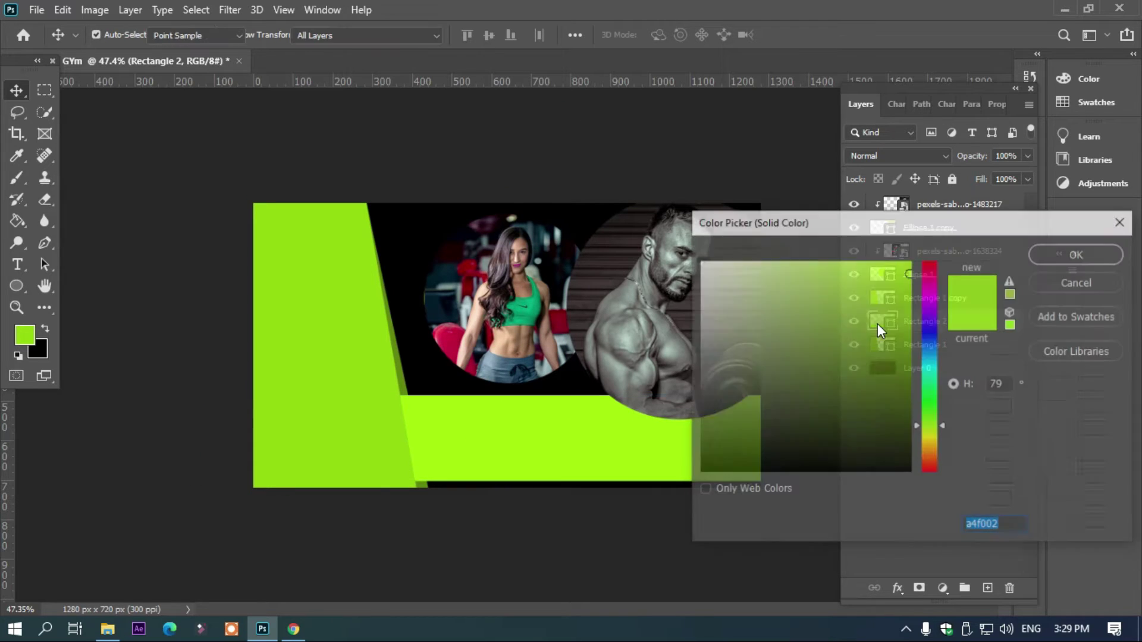
click(933, 290)
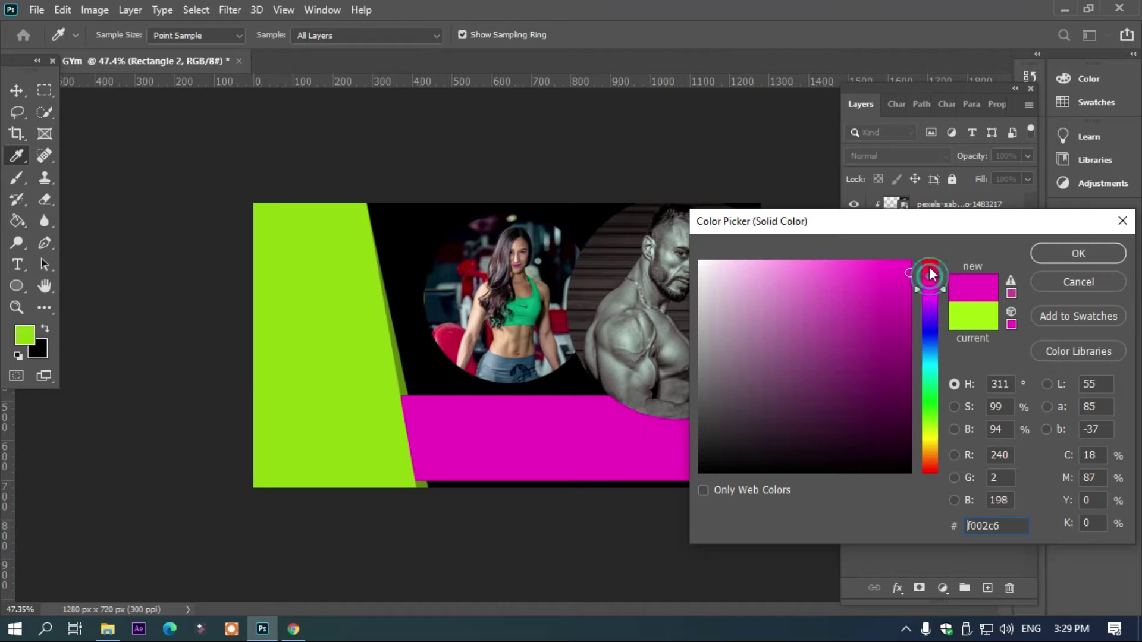
drag(931, 275, 912, 289)
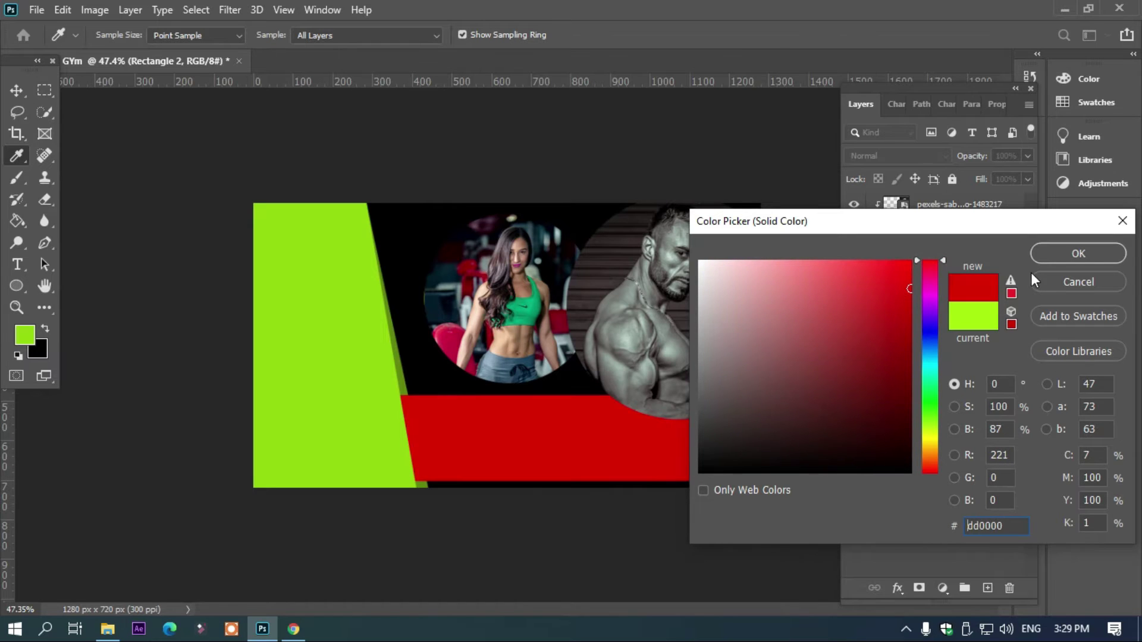
key(v)
click(1045, 256)
Step: Recolour the big left slanted panel dark red
click(369, 295)
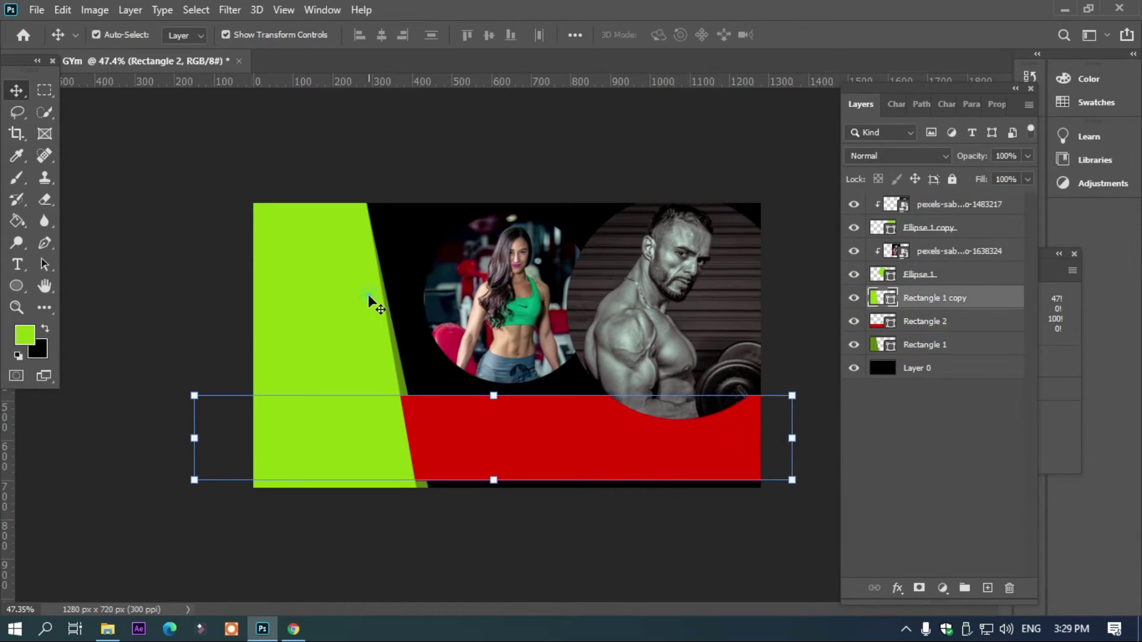
double_click(882, 308)
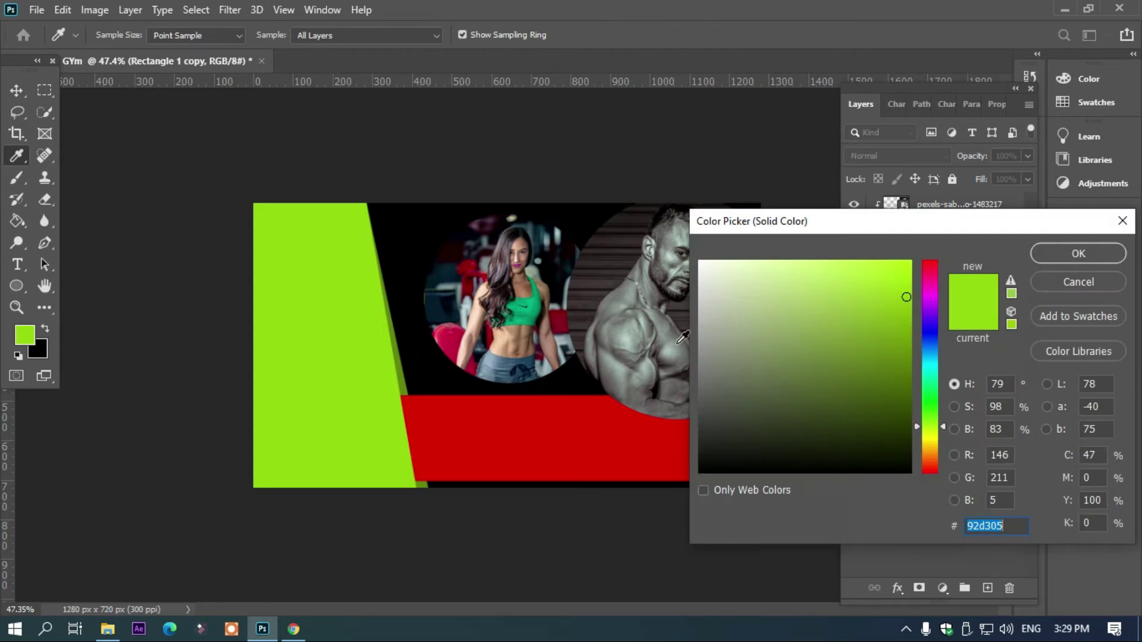
drag(934, 284, 908, 334)
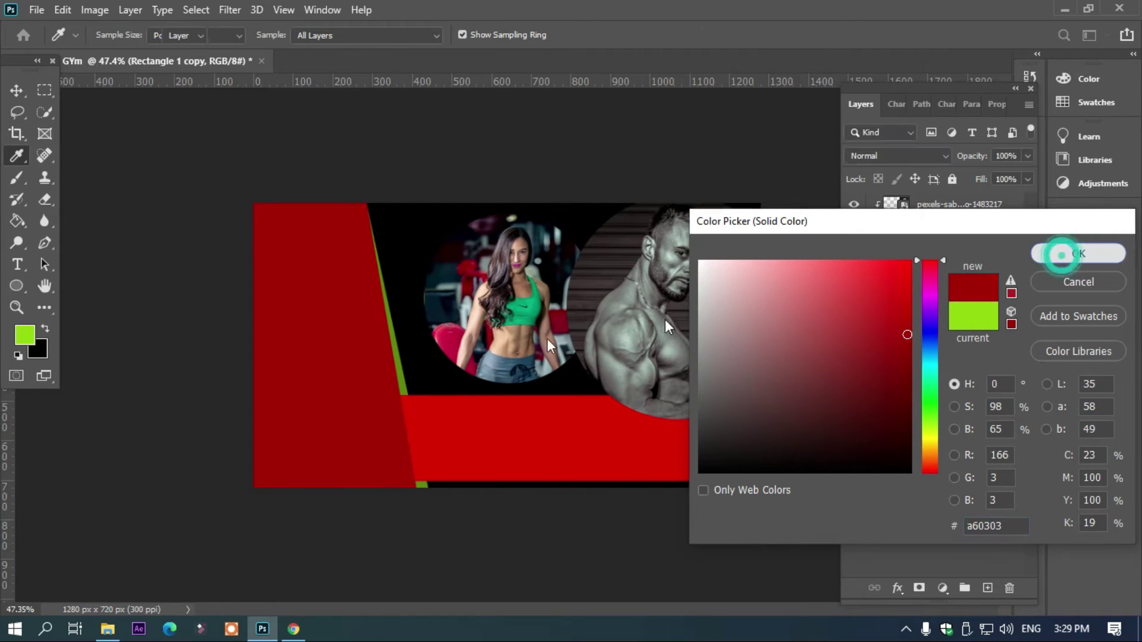
click(1078, 253)
key(v)
Step: Make the thin green stripe white
click(400, 369)
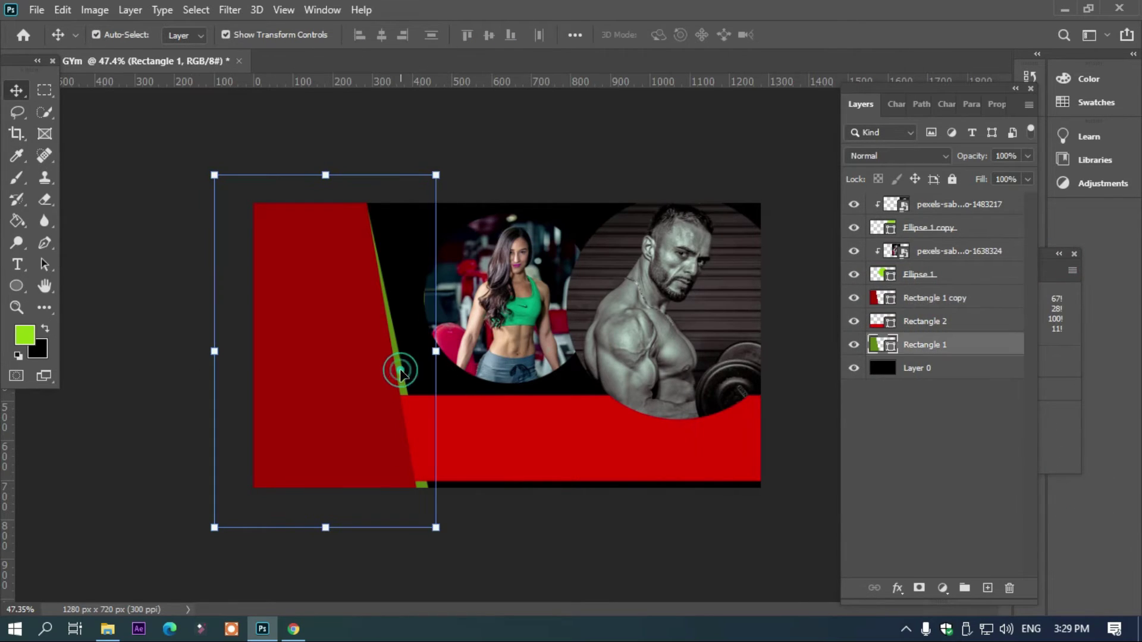
double_click(875, 345)
click(700, 262)
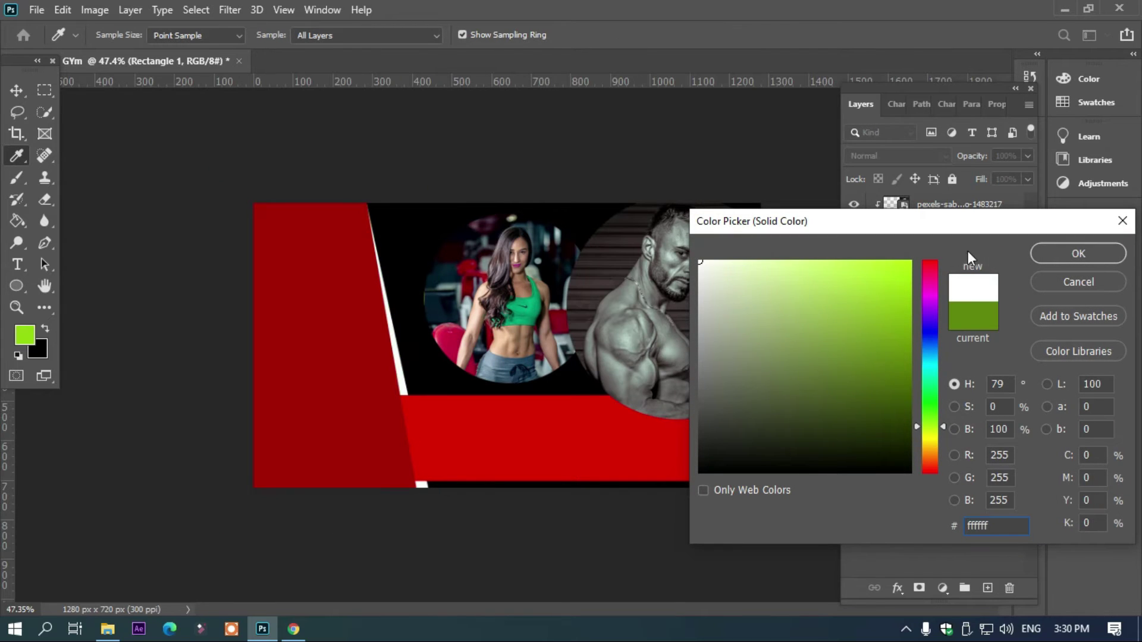
click(1078, 254)
click(773, 384)
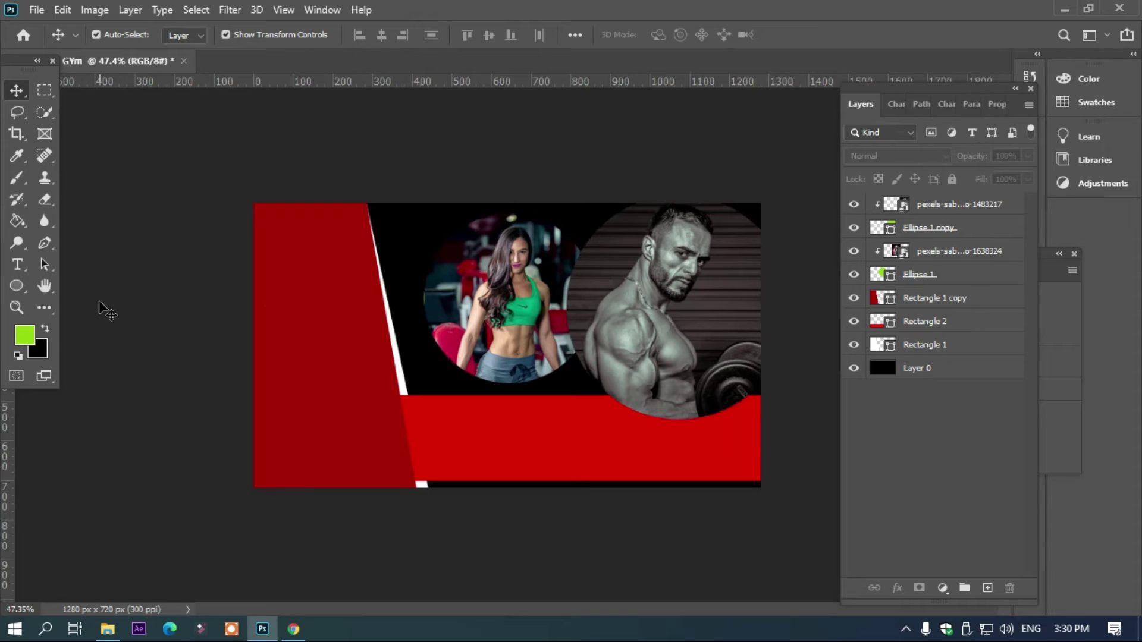
click(17, 265)
Step: Type the heading GYM FB BANNER on the red panel and colour it white (ffffff)
click(289, 295)
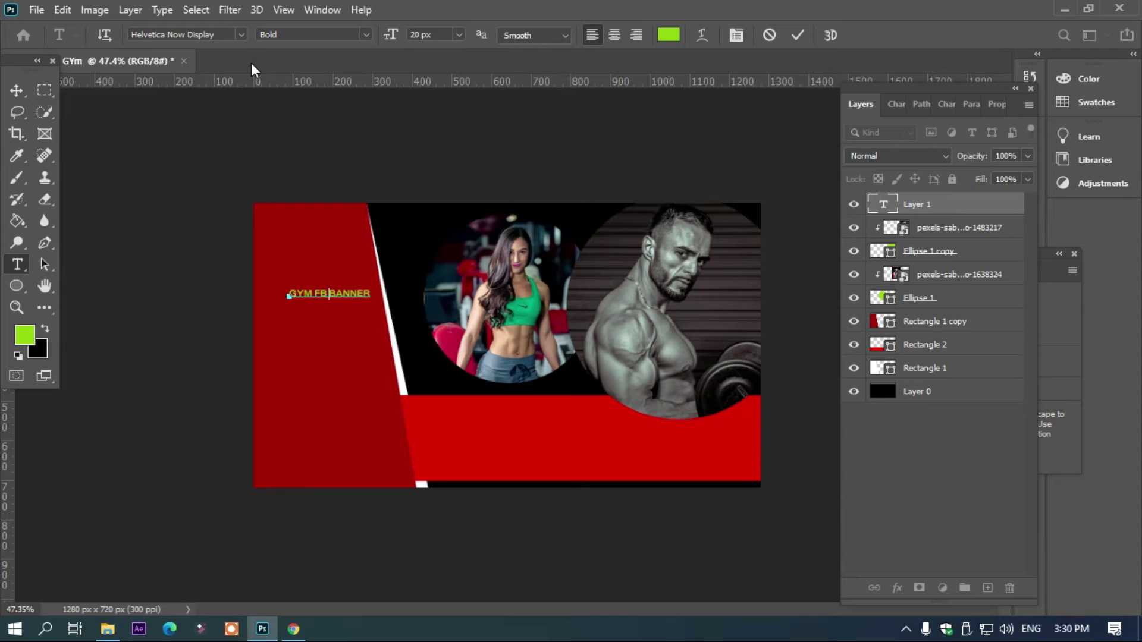
key(ctrl+a)
click(668, 34)
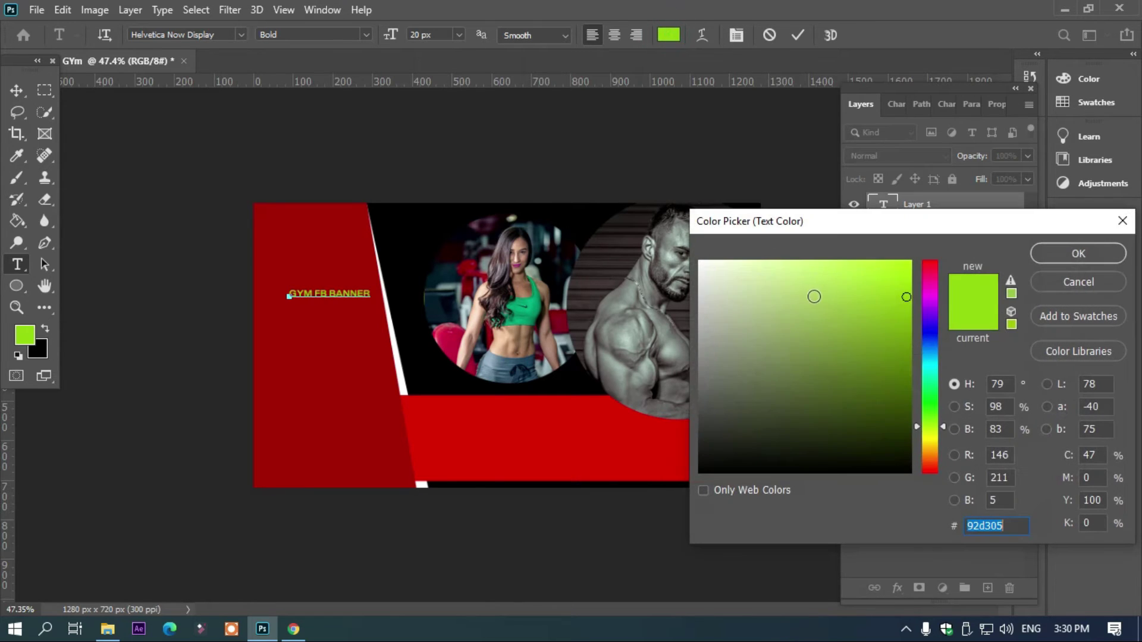
text(ffffff)
click(1035, 256)
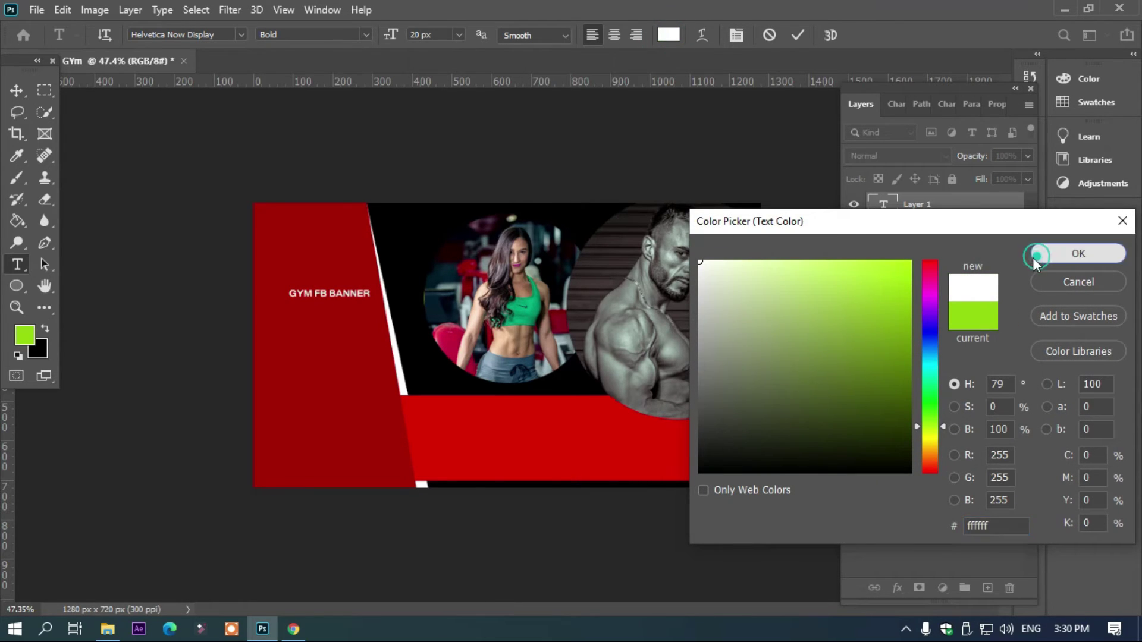
Step: Put BANNER on a second line, enlarge the heading, move it up-left, and search for Gotham
click(329, 292)
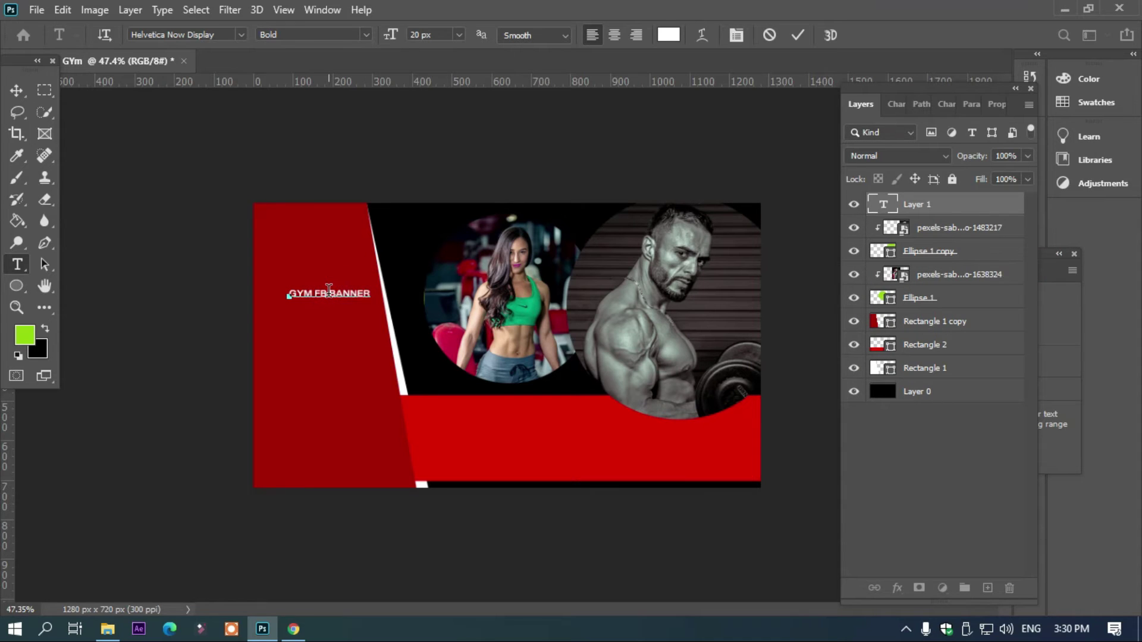
key(Return)
key(ctrl+a)
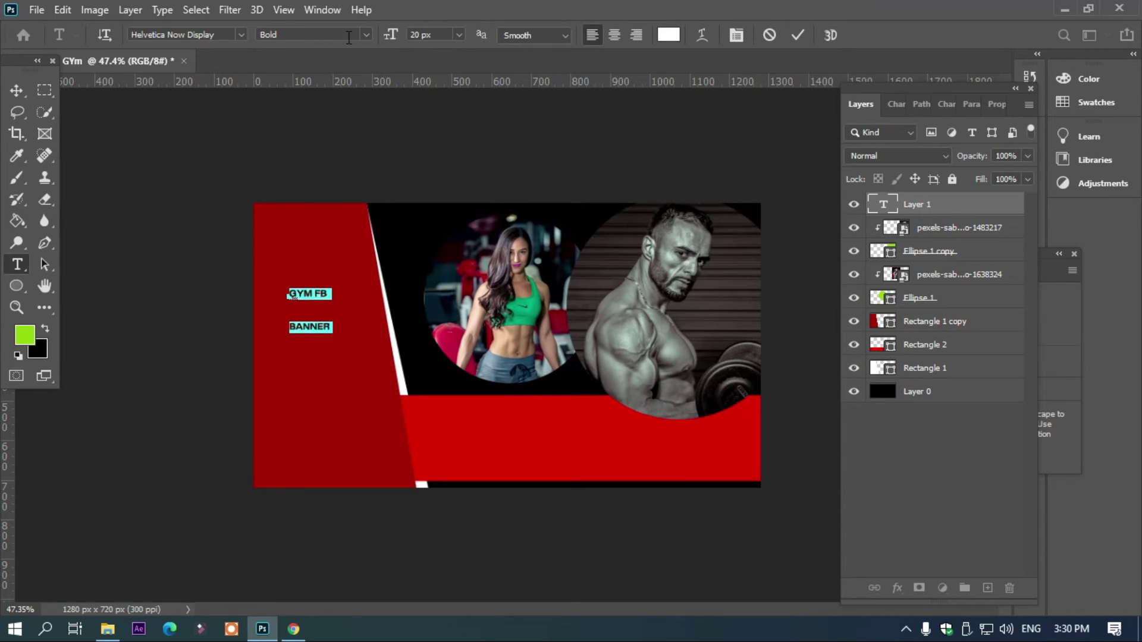
drag(397, 37, 416, 38)
drag(353, 366, 331, 353)
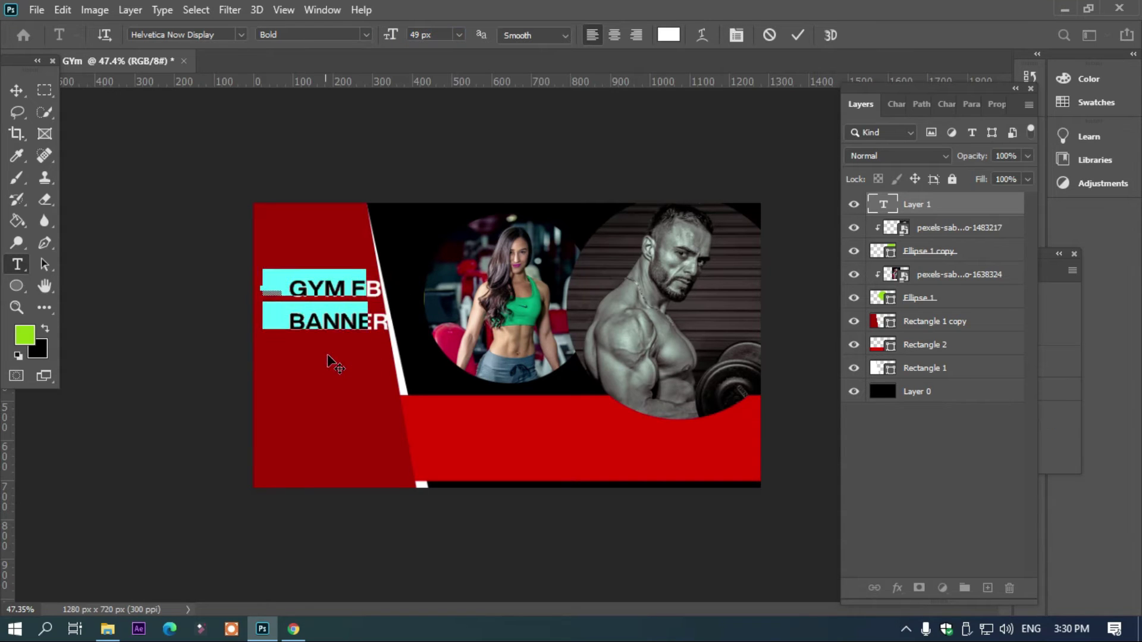
click(235, 36)
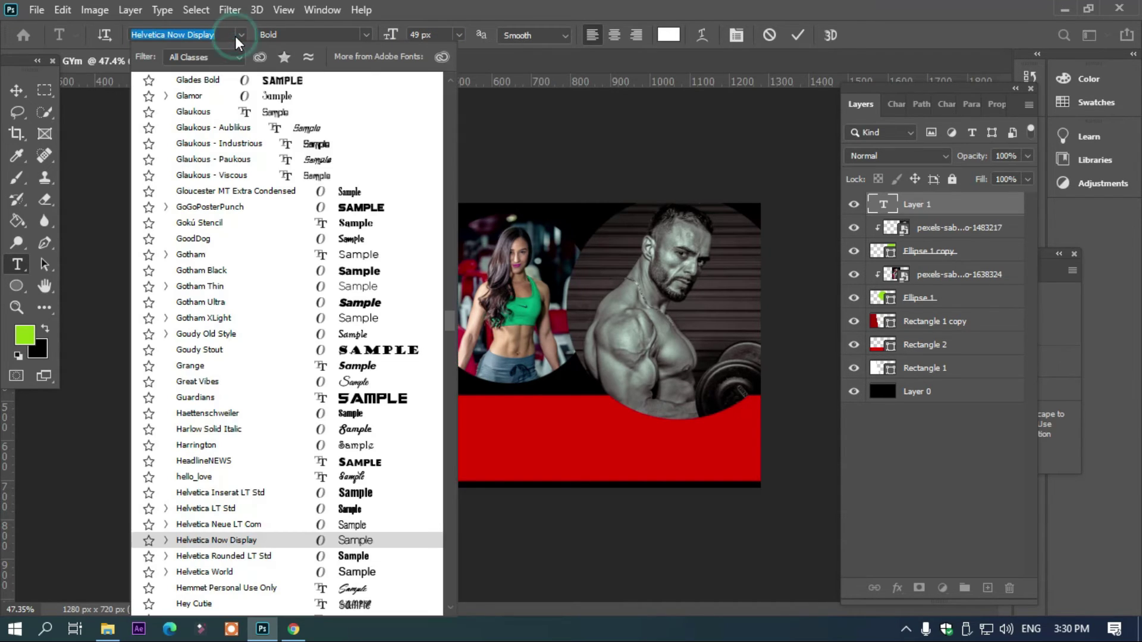
text(go)
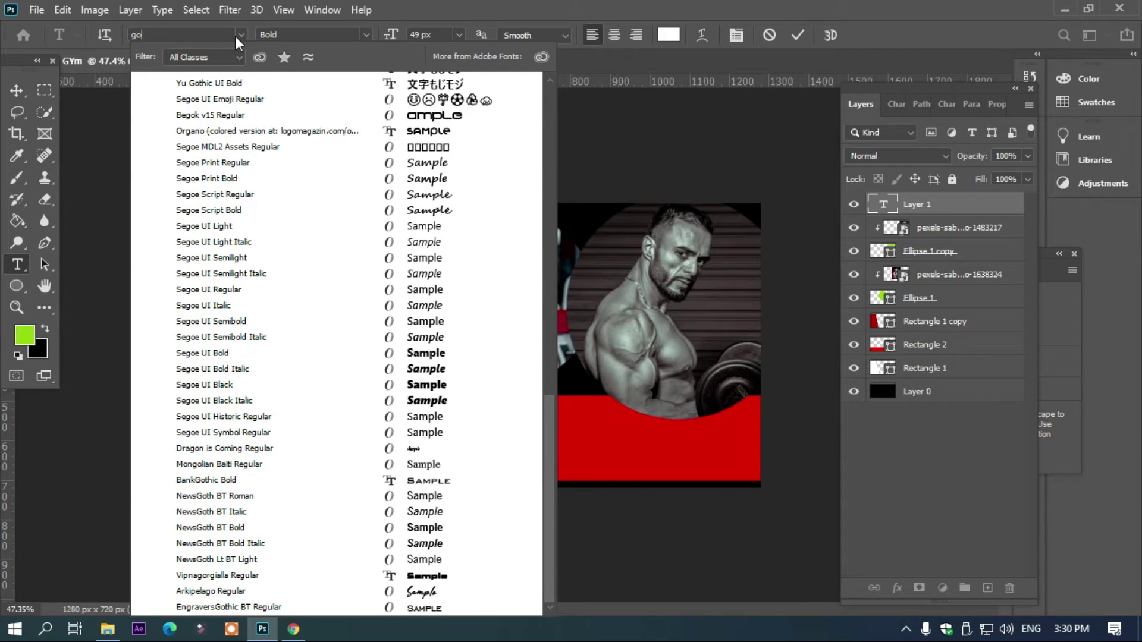
text(tham Black)
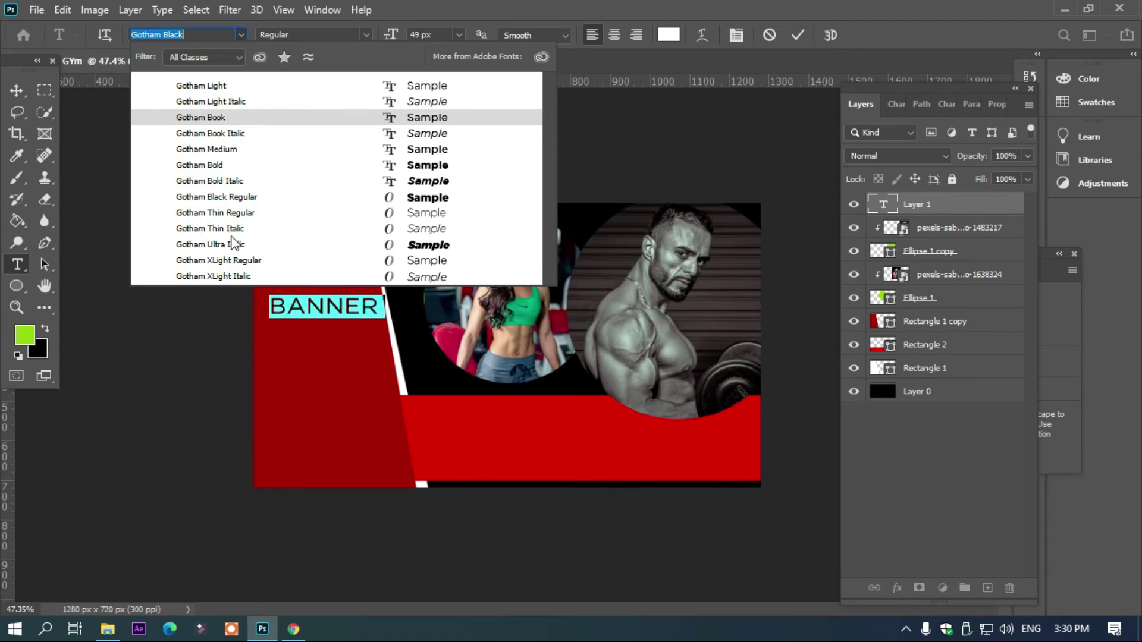
click(241, 205)
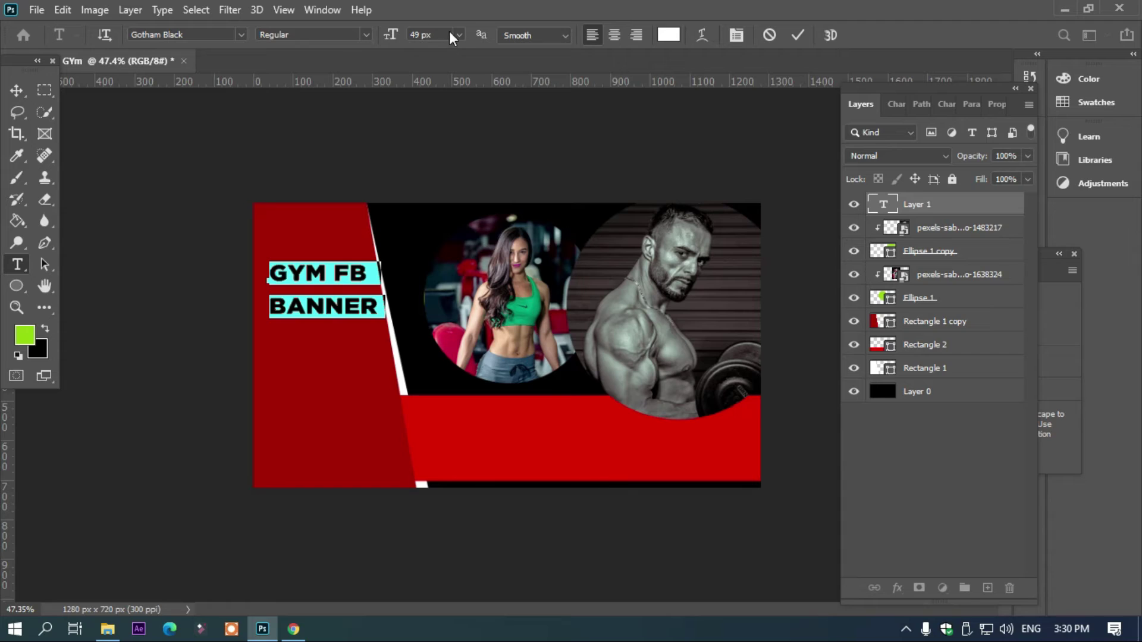
Step: Enlarge GYM to 81 px and put FB BANNER on its own line at 32 px
click(334, 274)
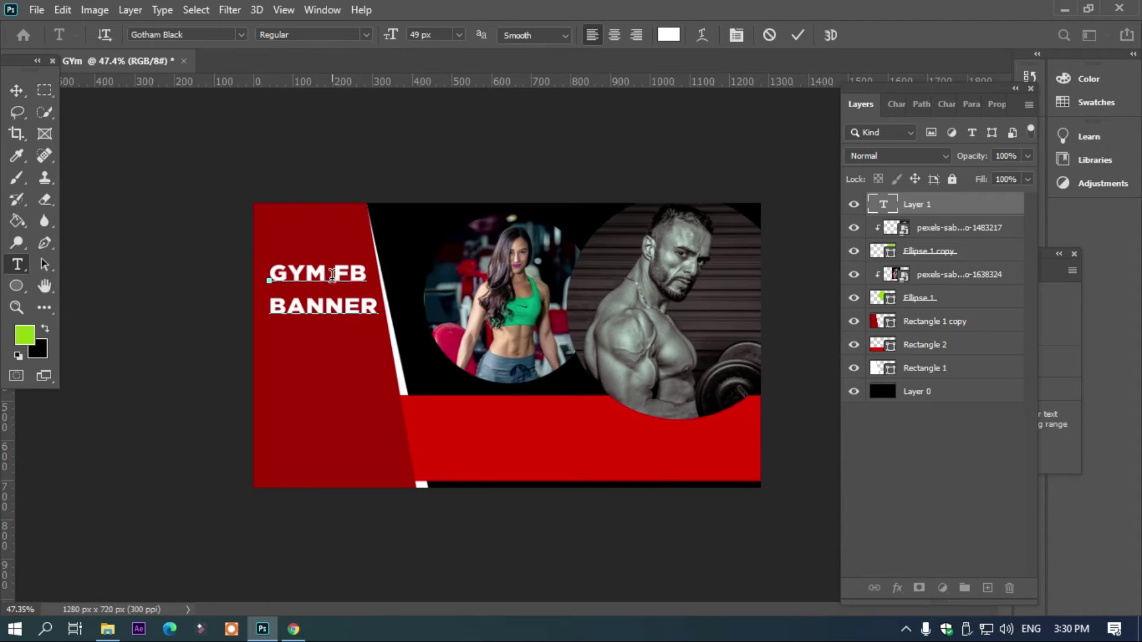
drag(334, 274, 268, 275)
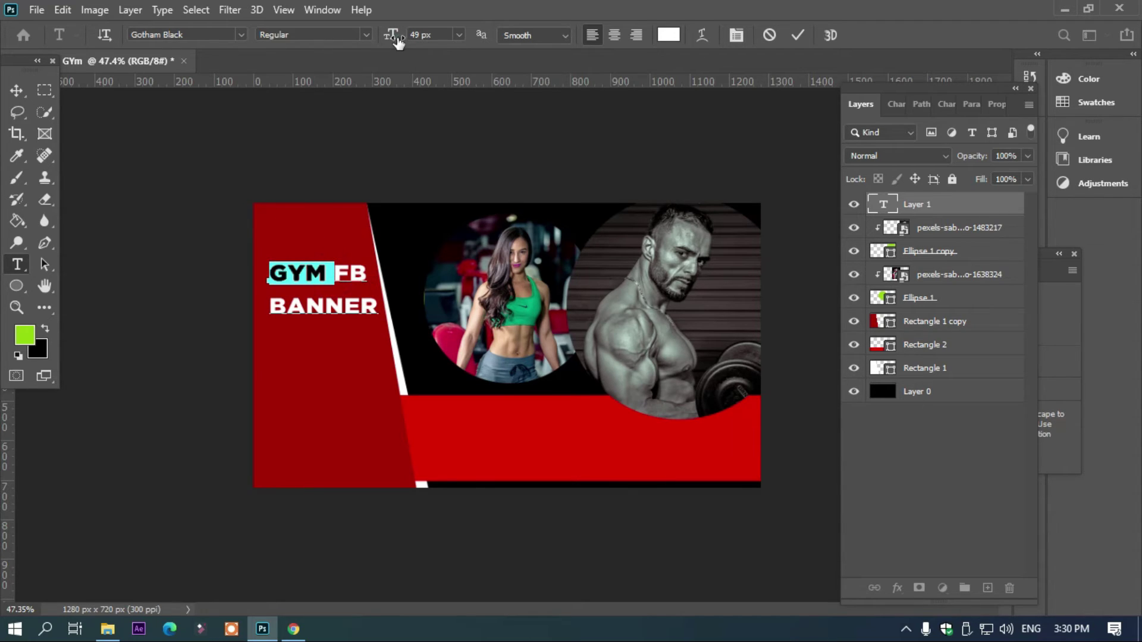
drag(393, 37, 425, 38)
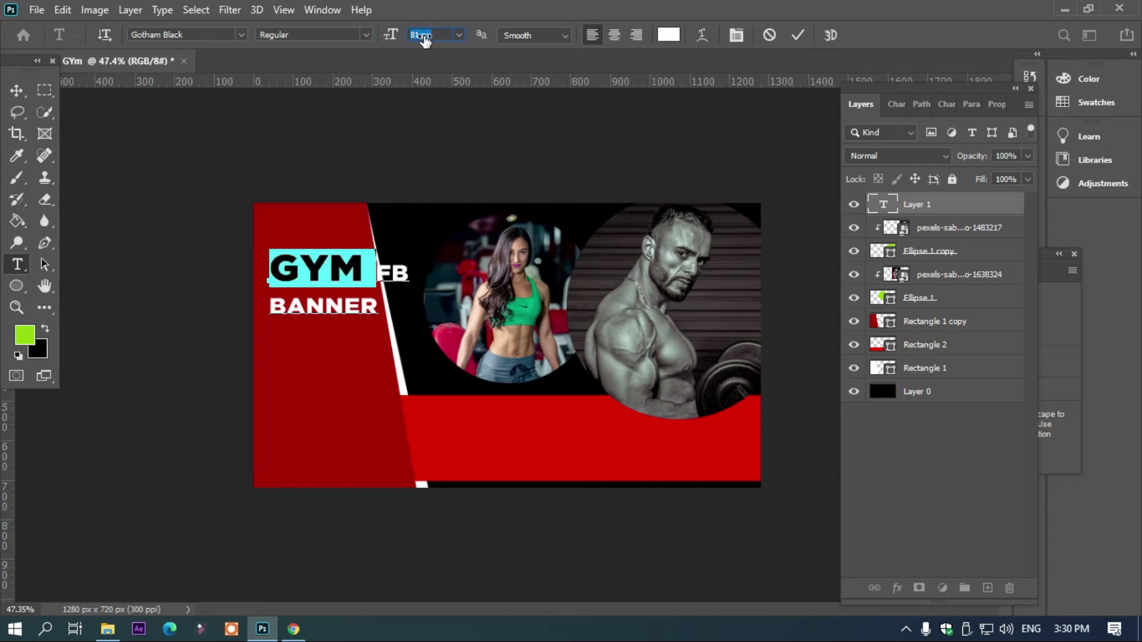
click(375, 273)
key(Return)
click(271, 340)
key(BackSpace)
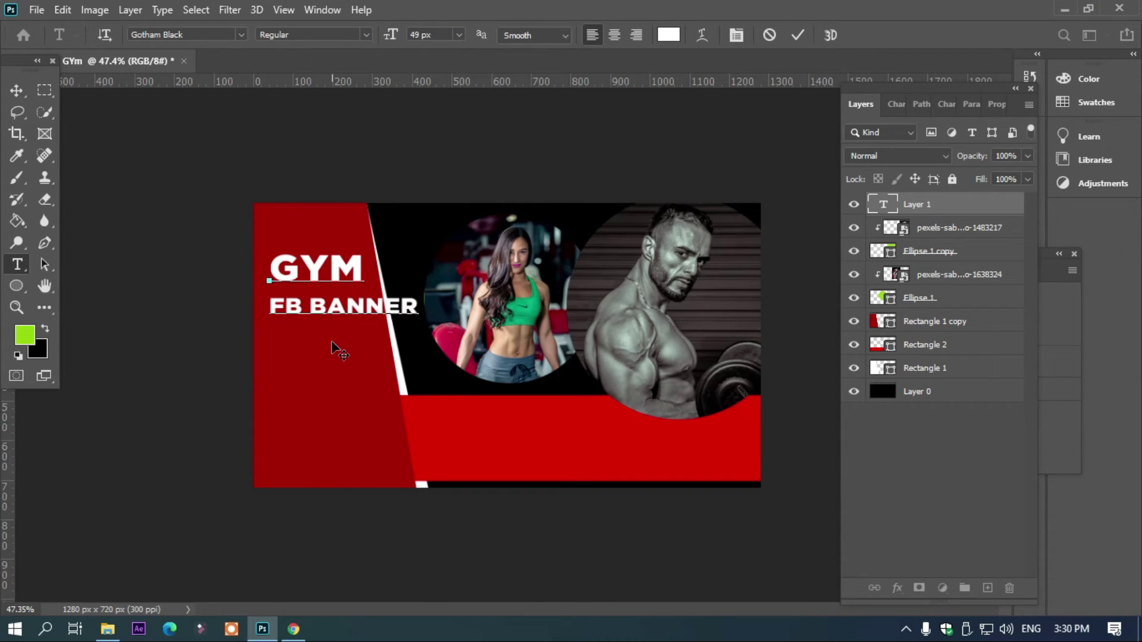
drag(268, 306, 432, 313)
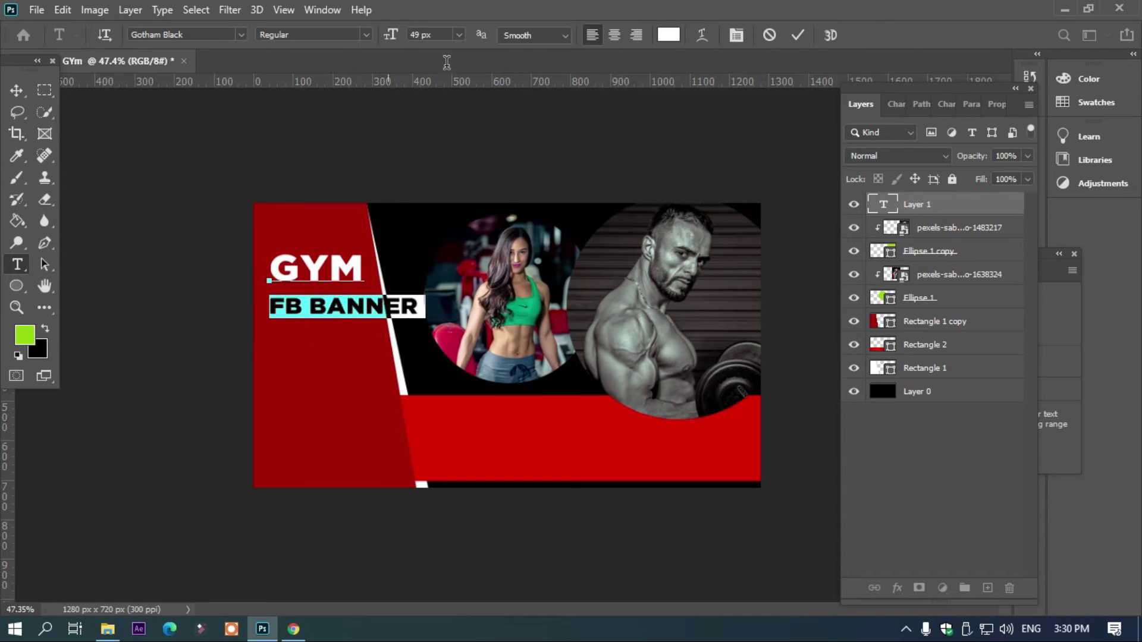
mouse_move(393, 39)
mouse_down()
mouse_move(367, 35)
mouse_move(378, 46)
mouse_up()
Step: Tighten the heading's line spacing so FB BANNER sits under GYM, then nudge the block
key(ctrl+a)
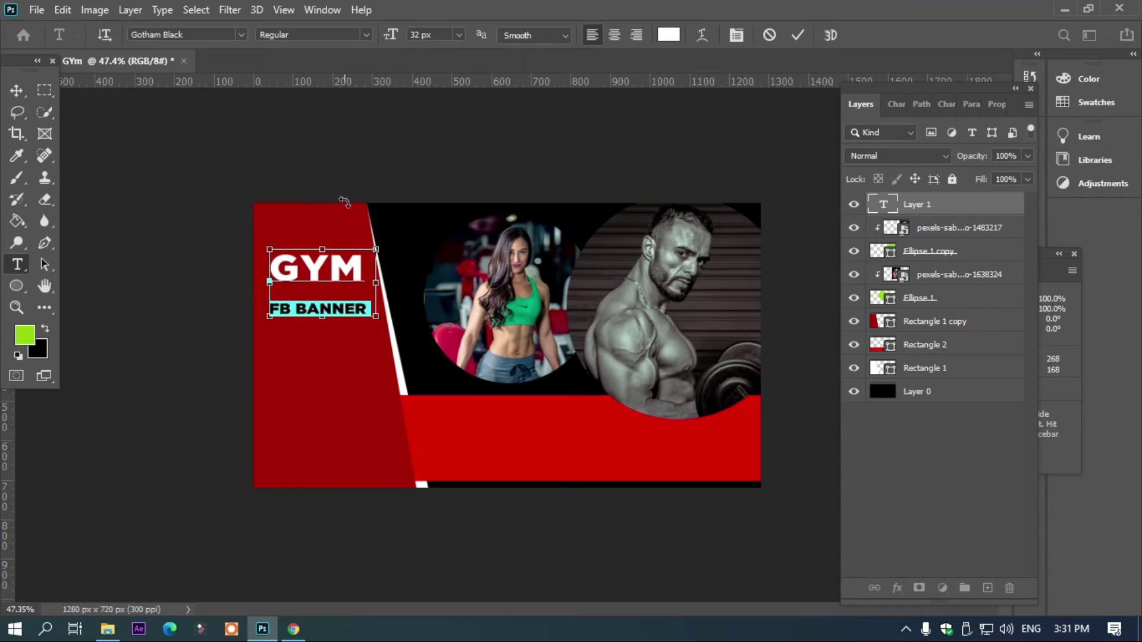
key(ctrl+t)
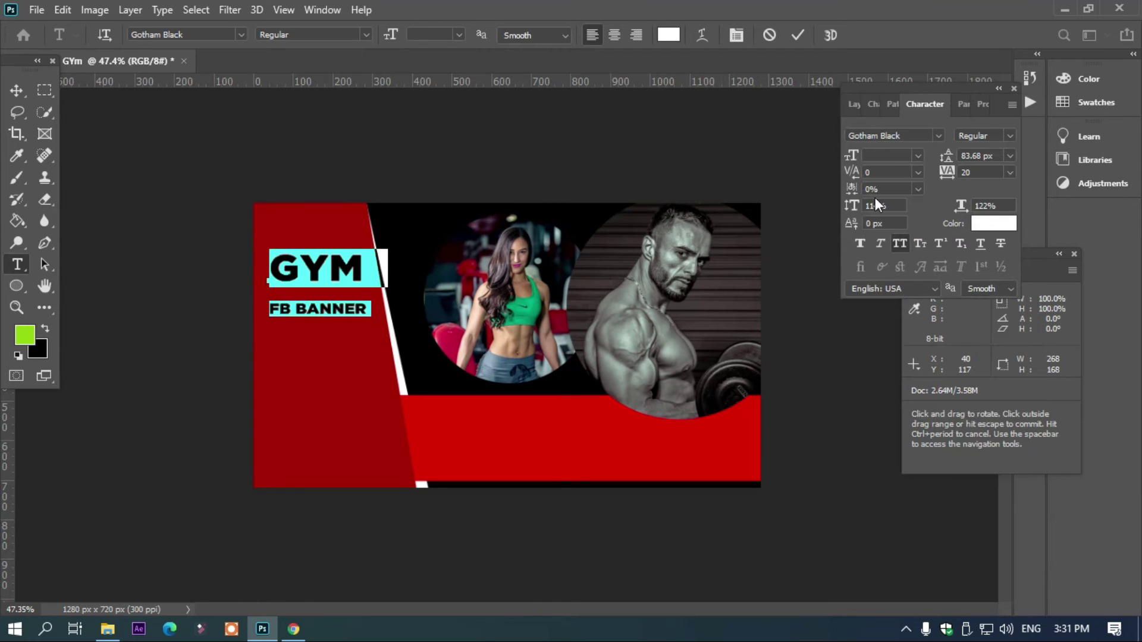
click(952, 172)
drag(949, 160, 913, 172)
click(17, 90)
click(378, 114)
drag(350, 228, 345, 237)
Step: Add a LOREM EPSUM text line and duplicate it downward into four stacked lines
click(24, 267)
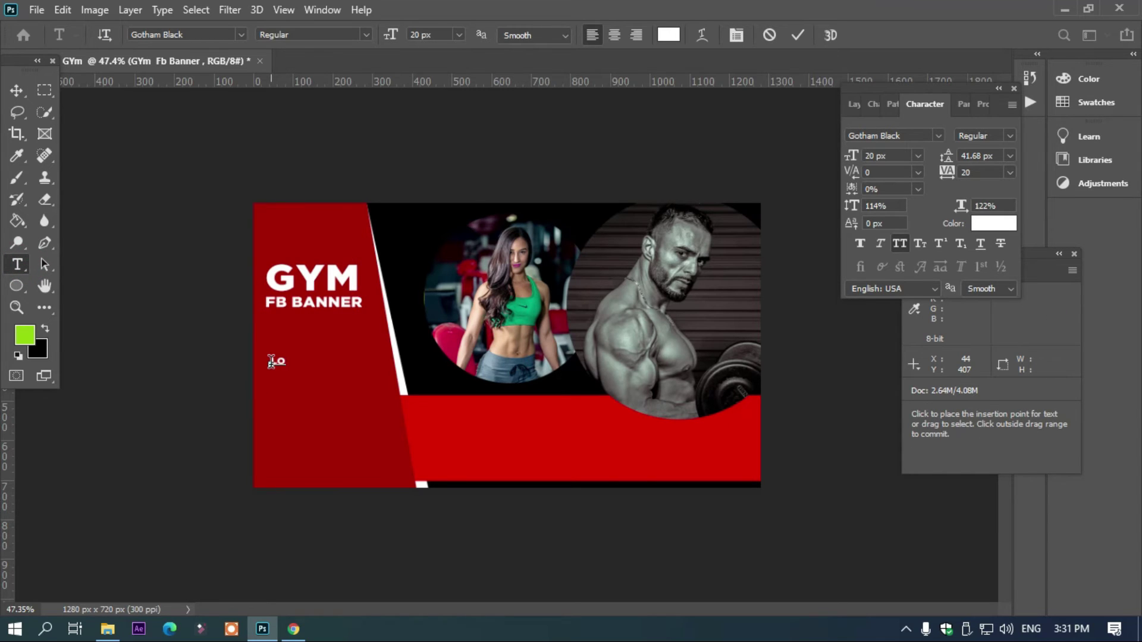
text(AM)
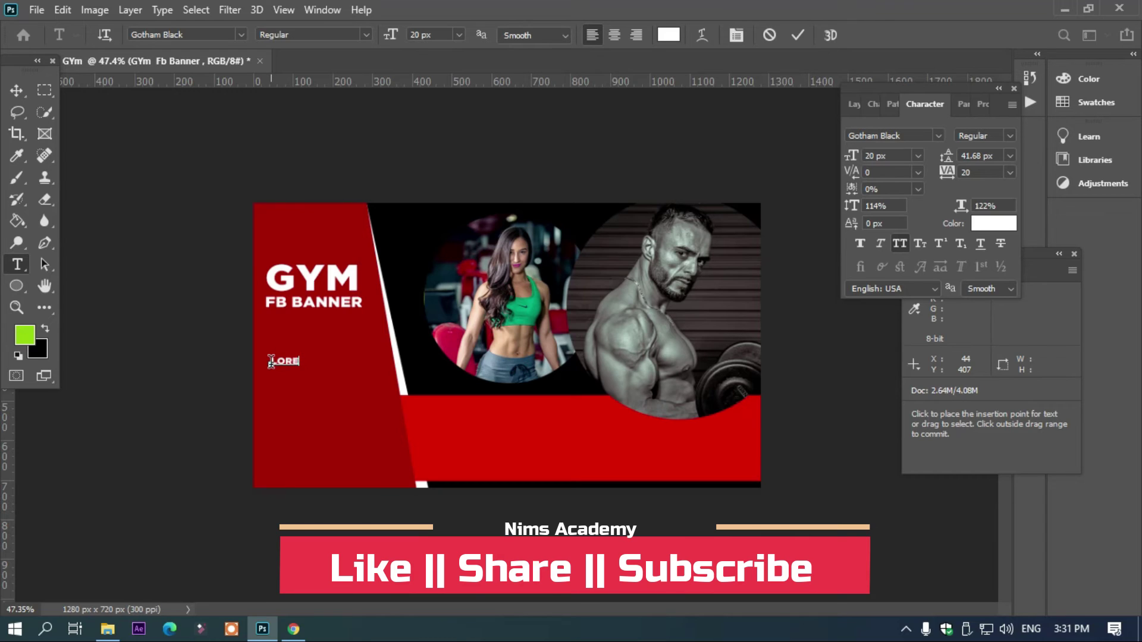
text(M R)
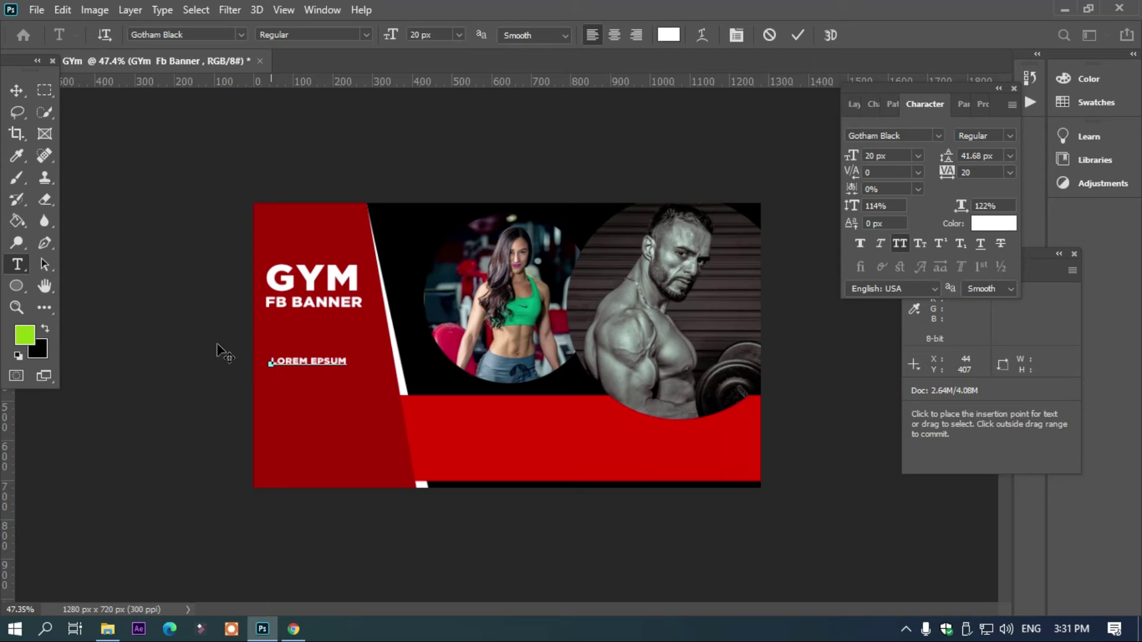
click(17, 90)
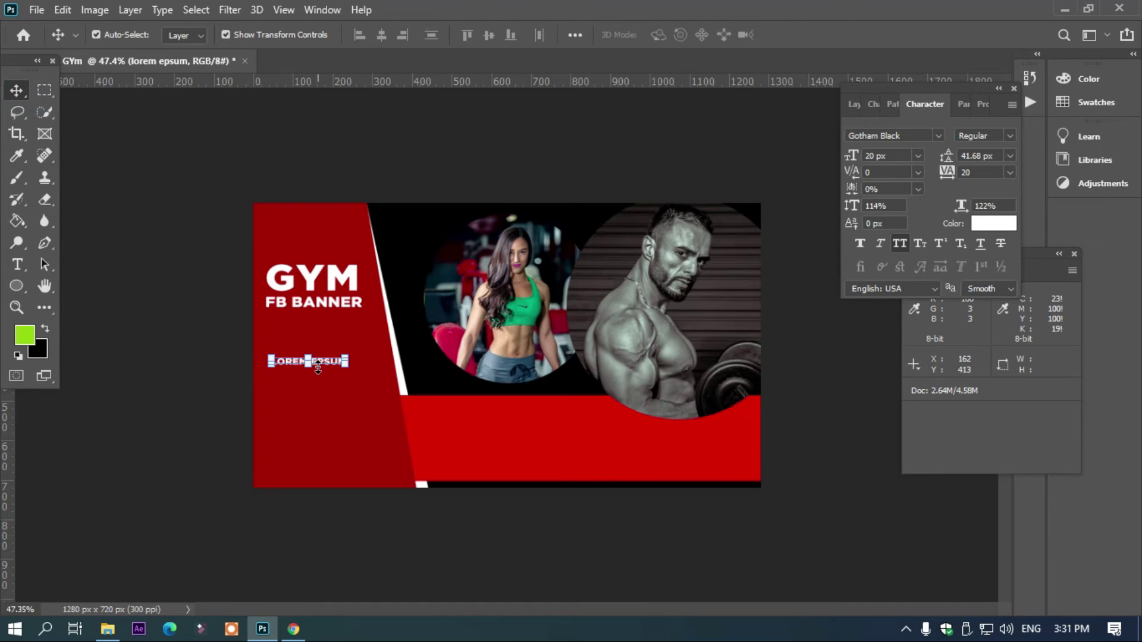
scroll(318, 368, up, 2)
alt+drag(262, 368, 260, 433)
scroll(299, 349, down, 1)
scroll(300, 349, down, 1)
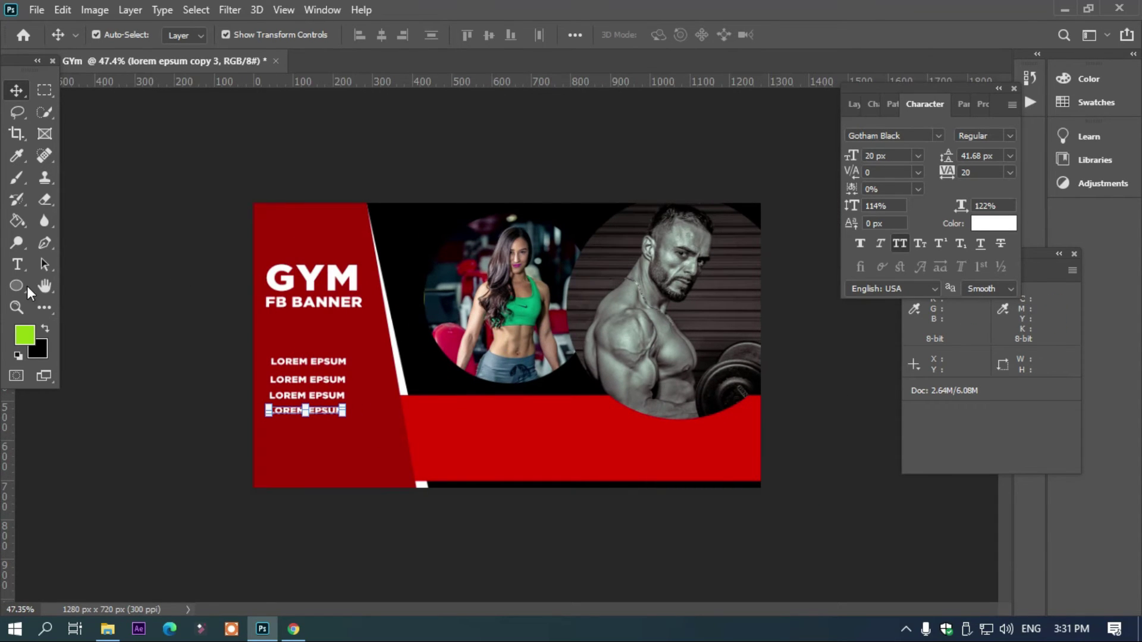
click(17, 264)
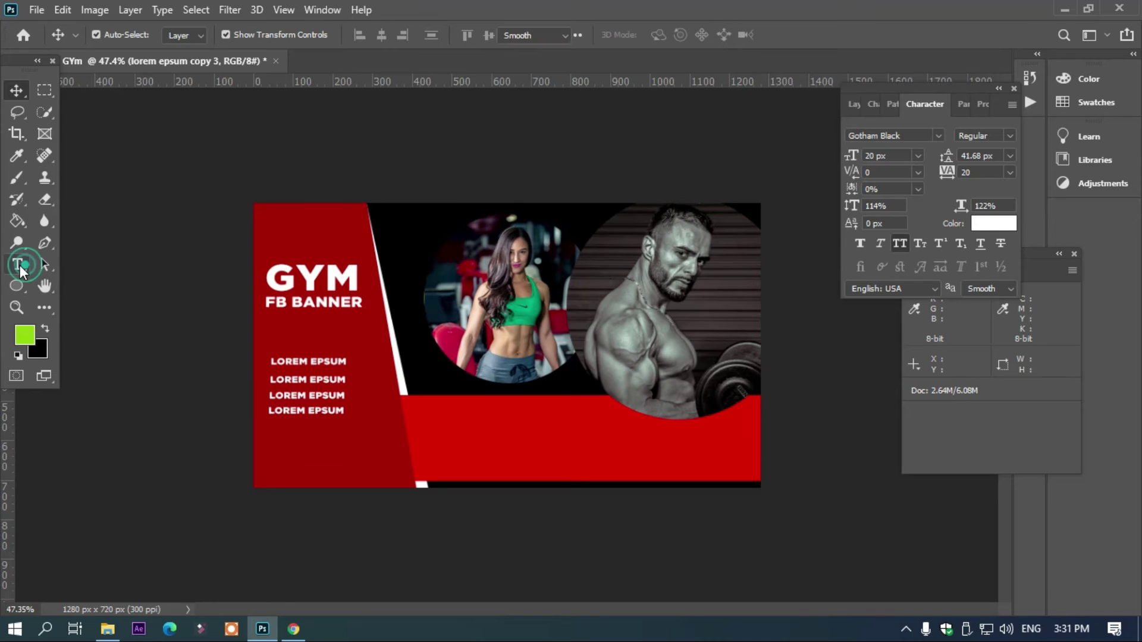
Step: Type YOUR CONTACT NUMBER over a phone number in the red band, center-aligned
click(436, 438)
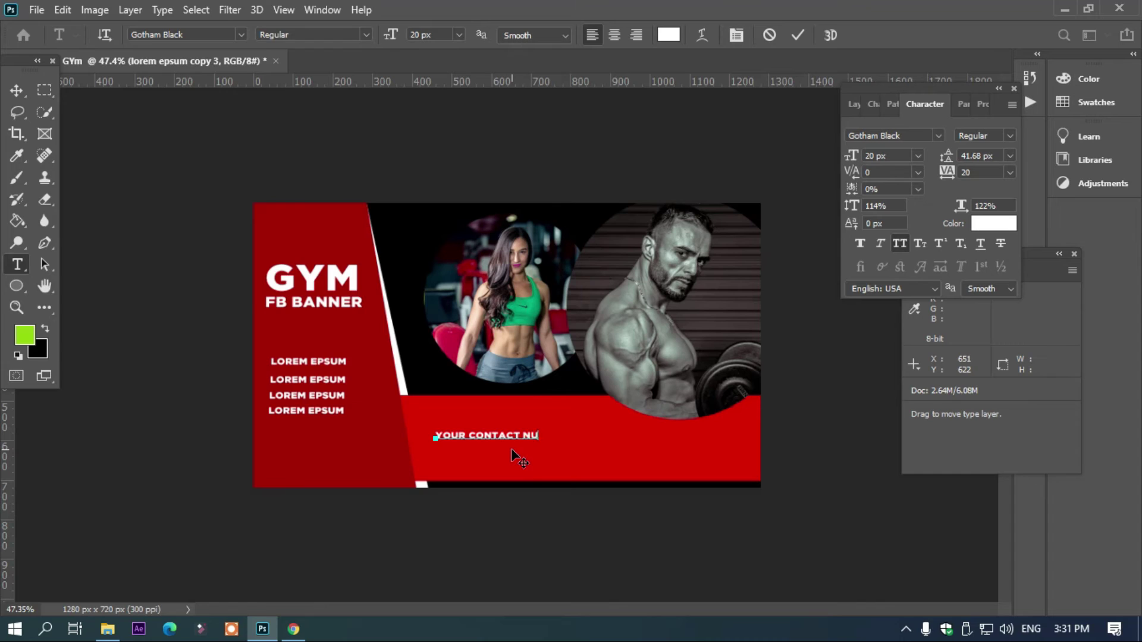
text(MBER)
drag(511, 453, 494, 457)
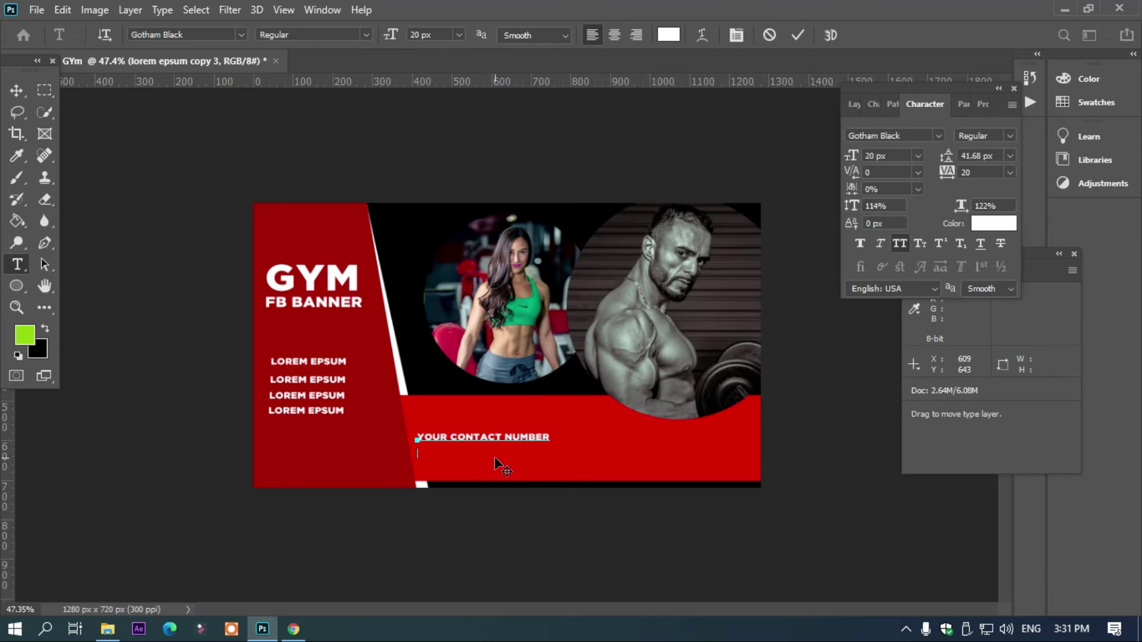
key(Return)
text(+3)
text(779842000)
key(ctrl+a)
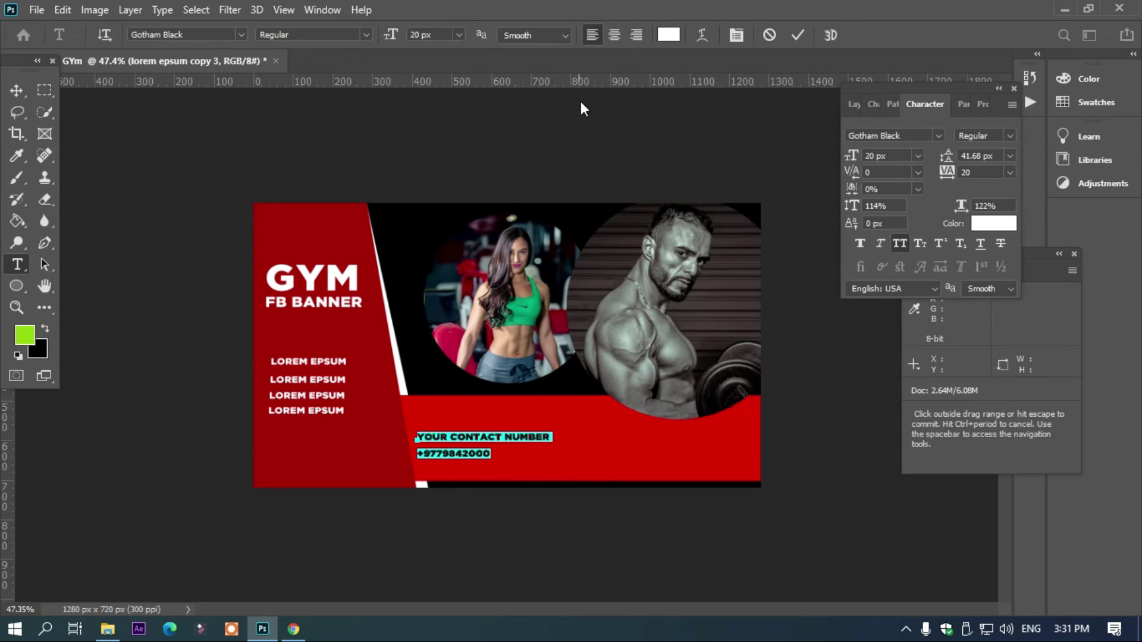
click(614, 36)
drag(453, 499, 505, 486)
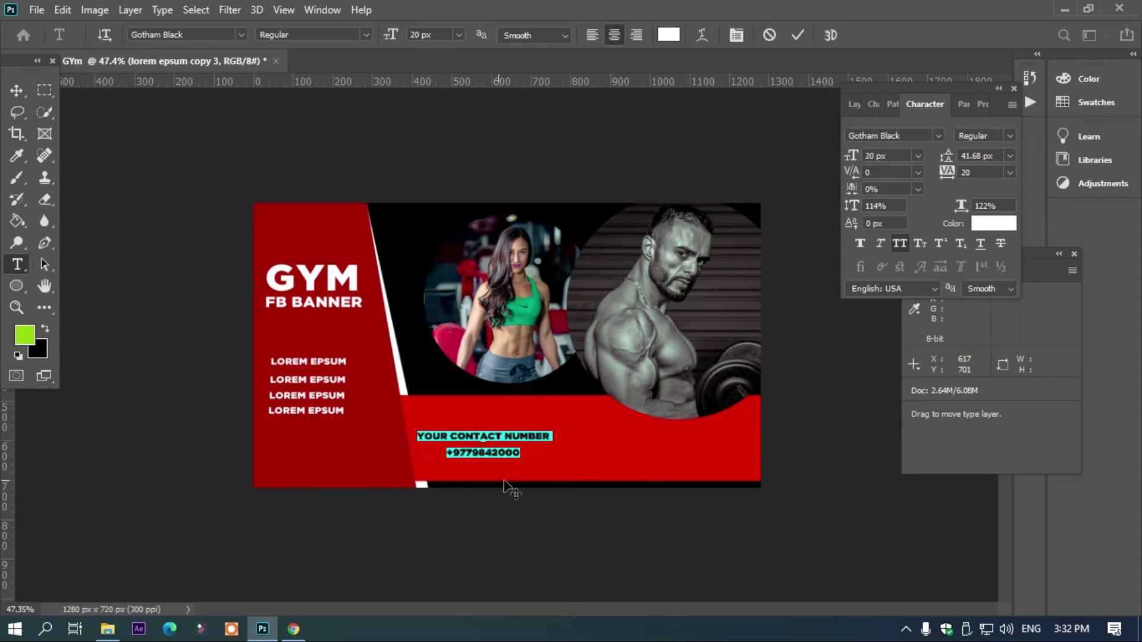
click(16, 89)
Step: Duplicate the contact block to the right and retype it as YOUR WEBSITE over YOUR GMAIL ADDRESS
drag(504, 441, 670, 443)
key(t)
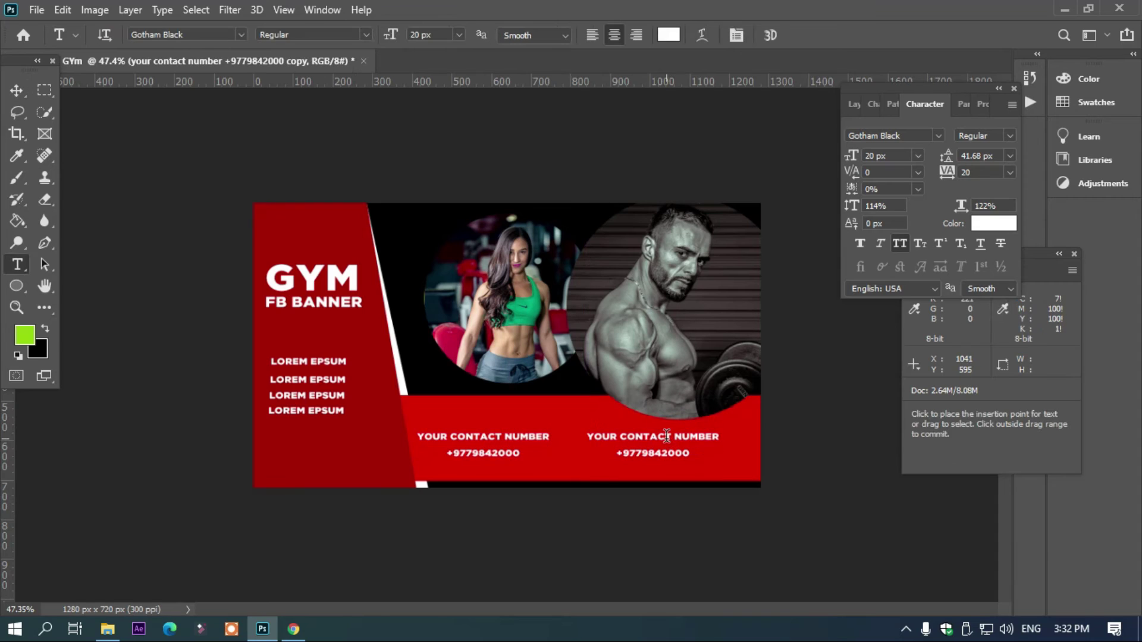
click(645, 435)
drag(623, 436, 736, 439)
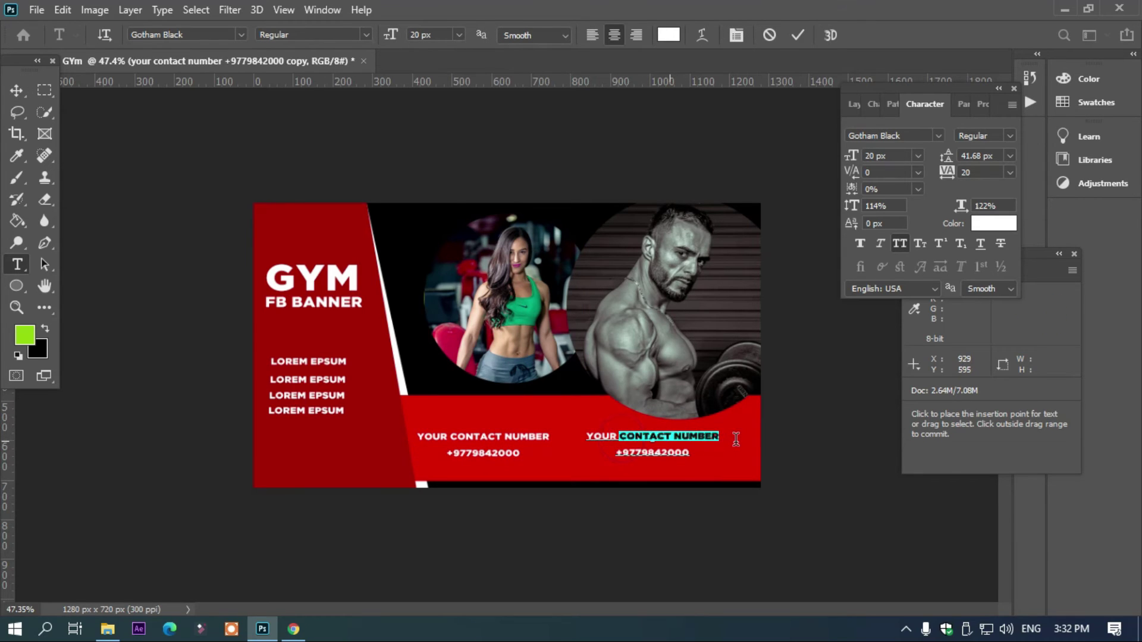
text(website)
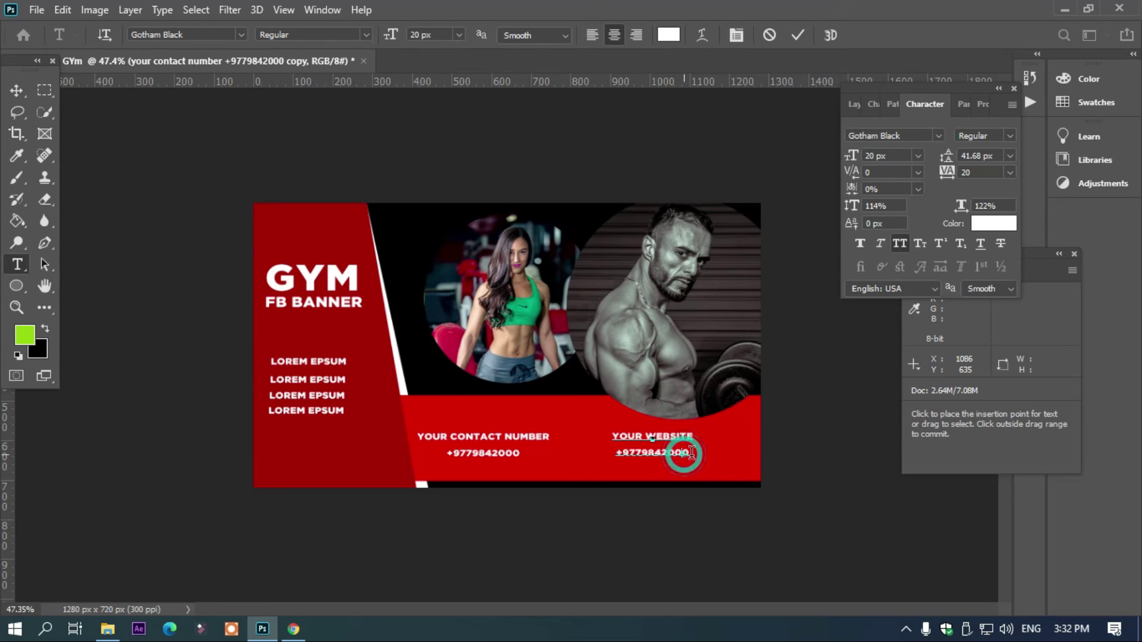
drag(690, 454, 595, 453)
text(your)
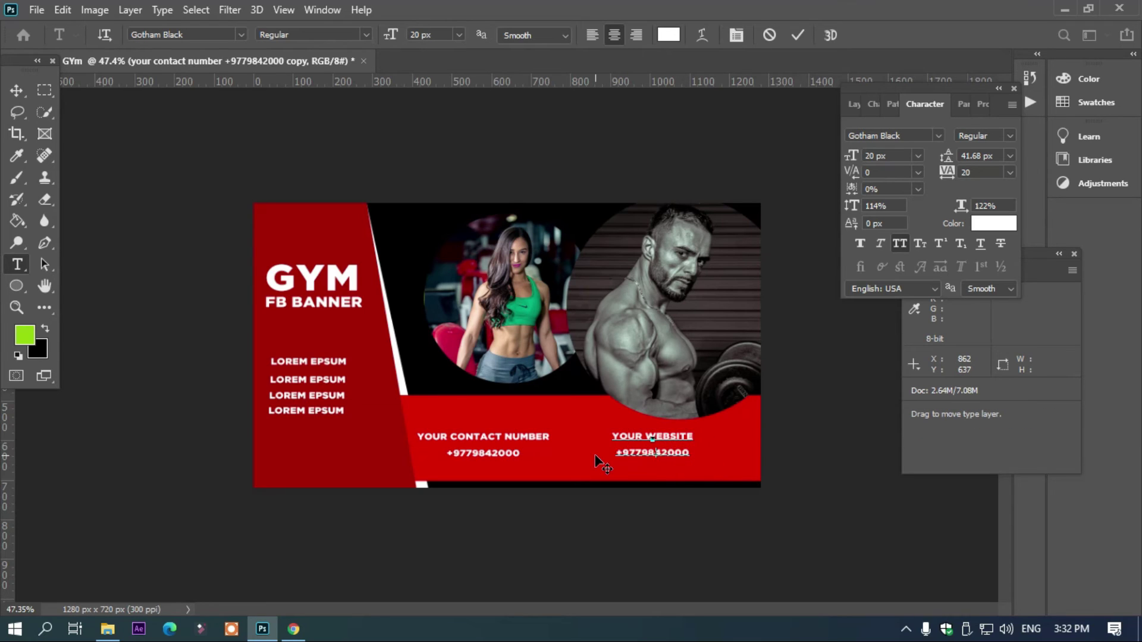
text( ga)
key(BackSpace)
text(mail address)
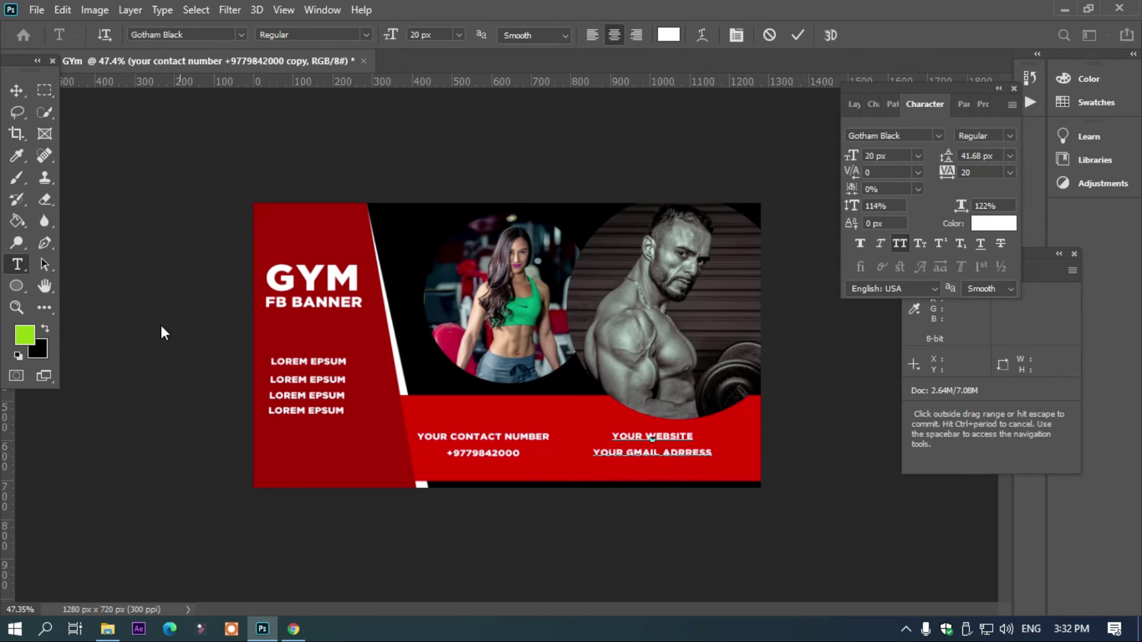
click(16, 90)
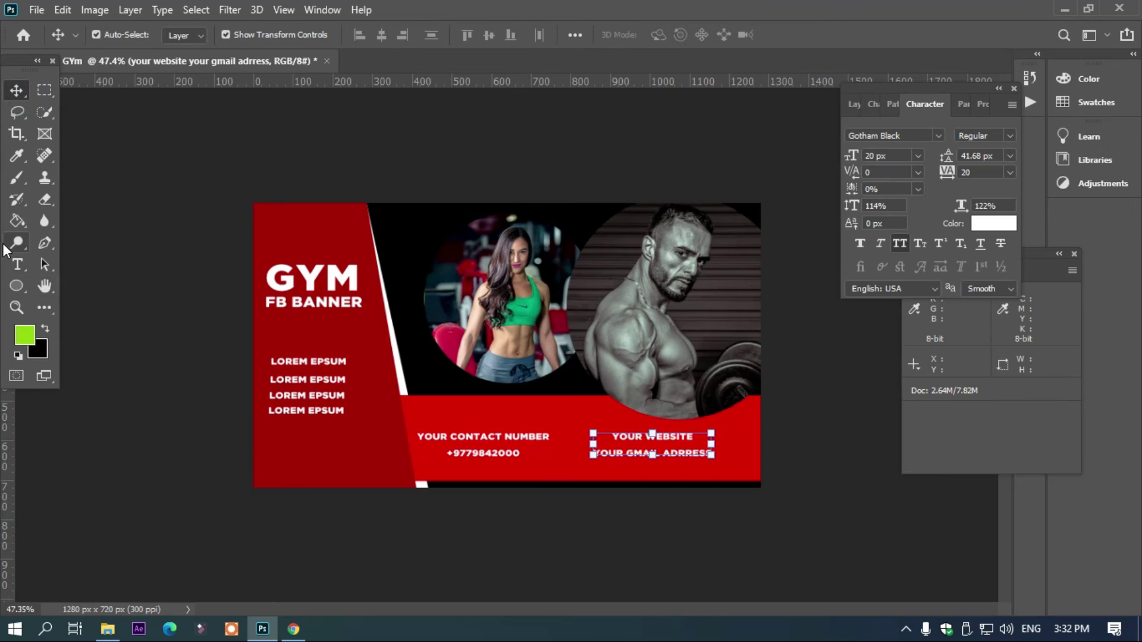
Step: Draw a small 17 px dot beneath the LOREM EPSUM lines and colour it white (ffffff)
right_click(15, 287)
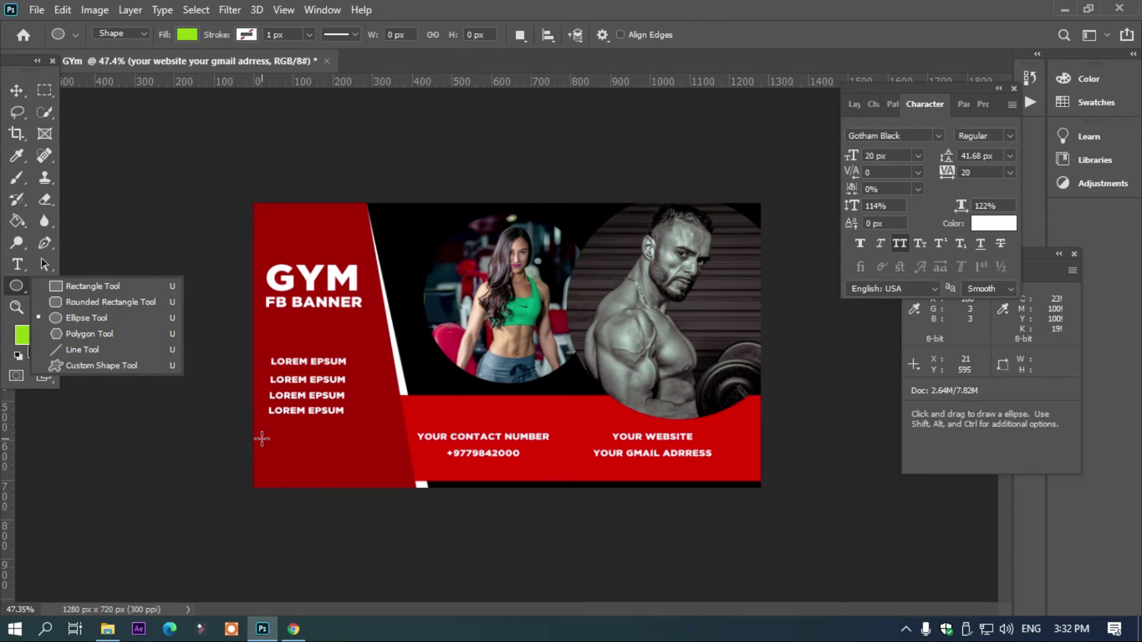
drag(262, 439, 267, 444)
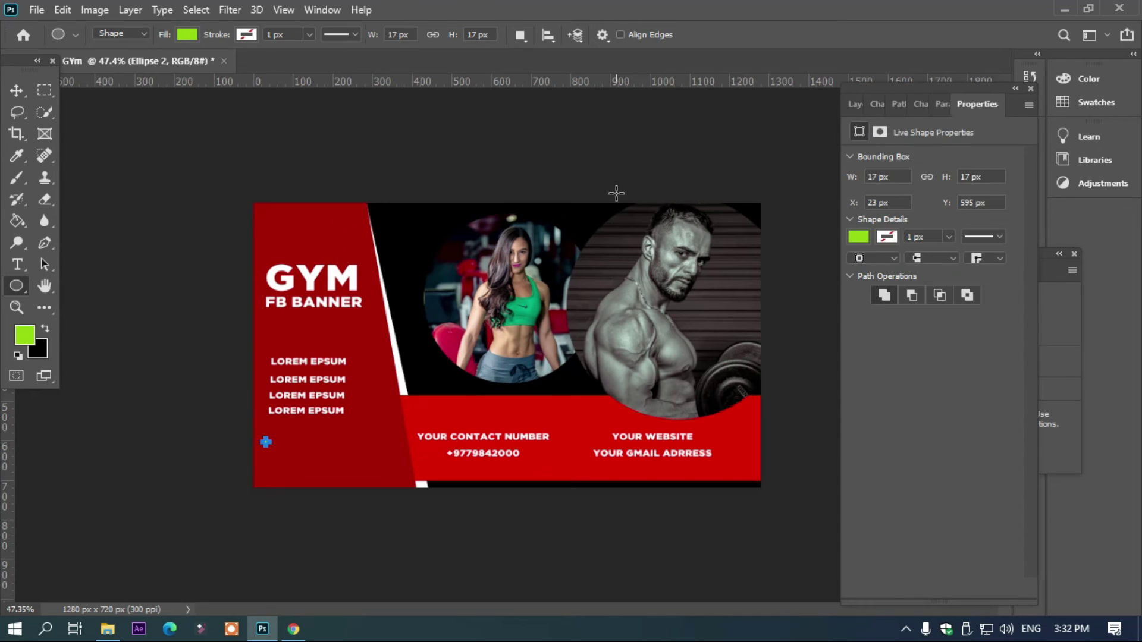
key(F7)
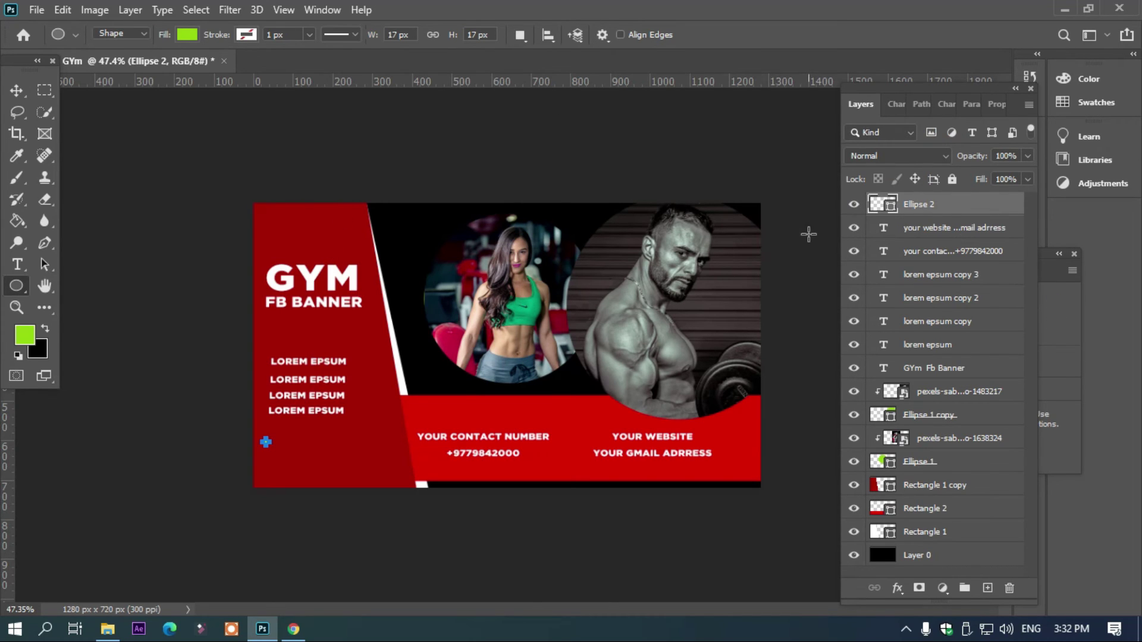
click(15, 91)
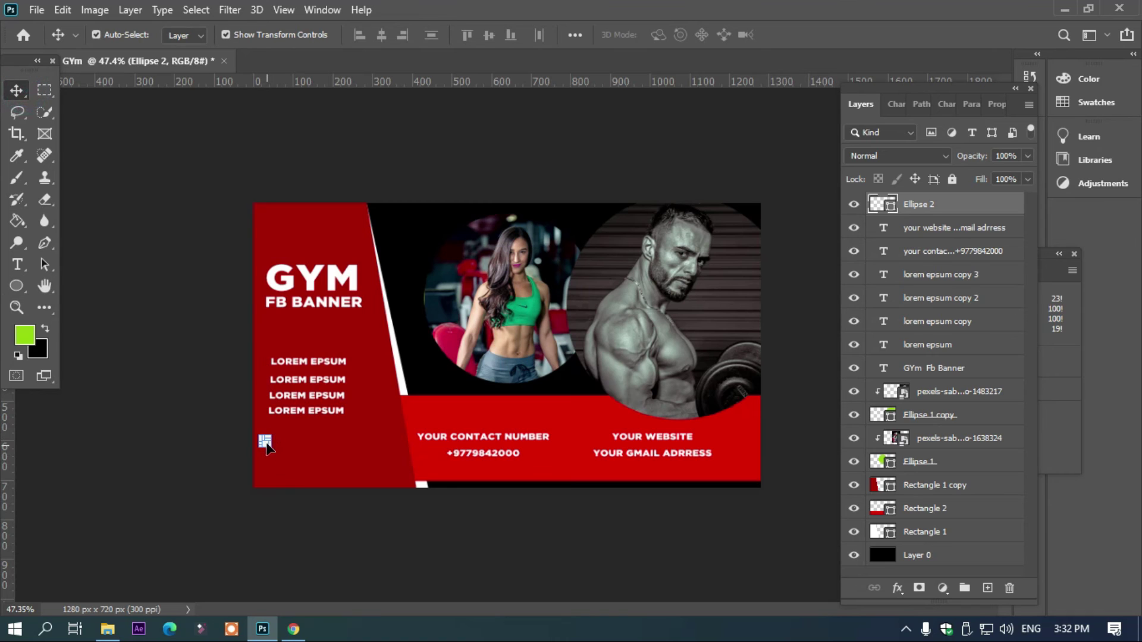
scroll(267, 446, up, 3)
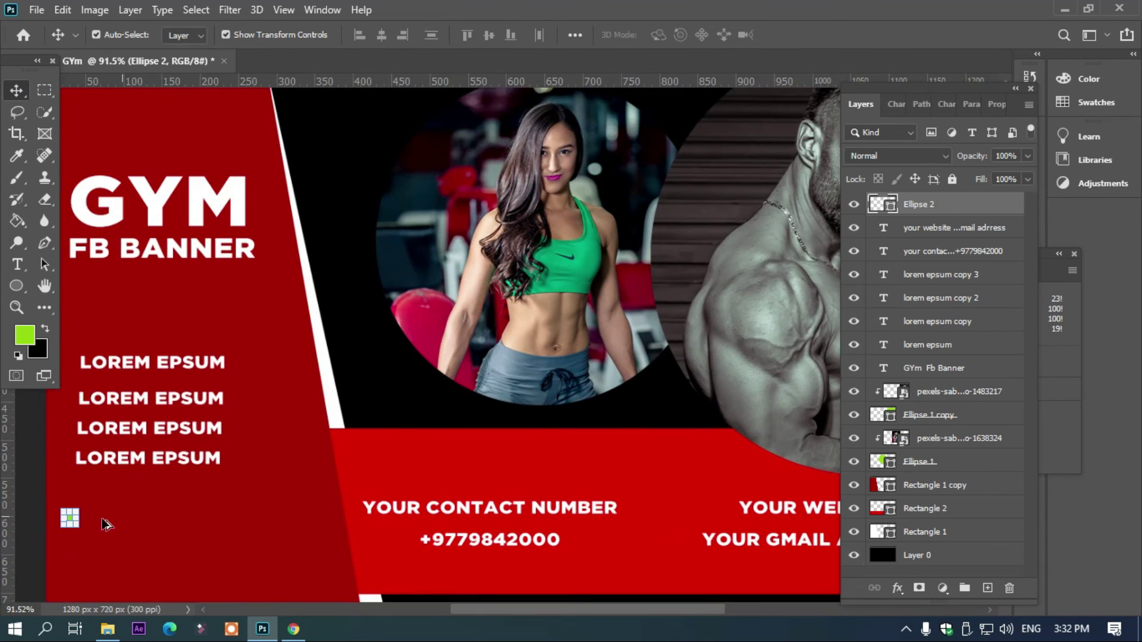
scroll(106, 524, up, 3)
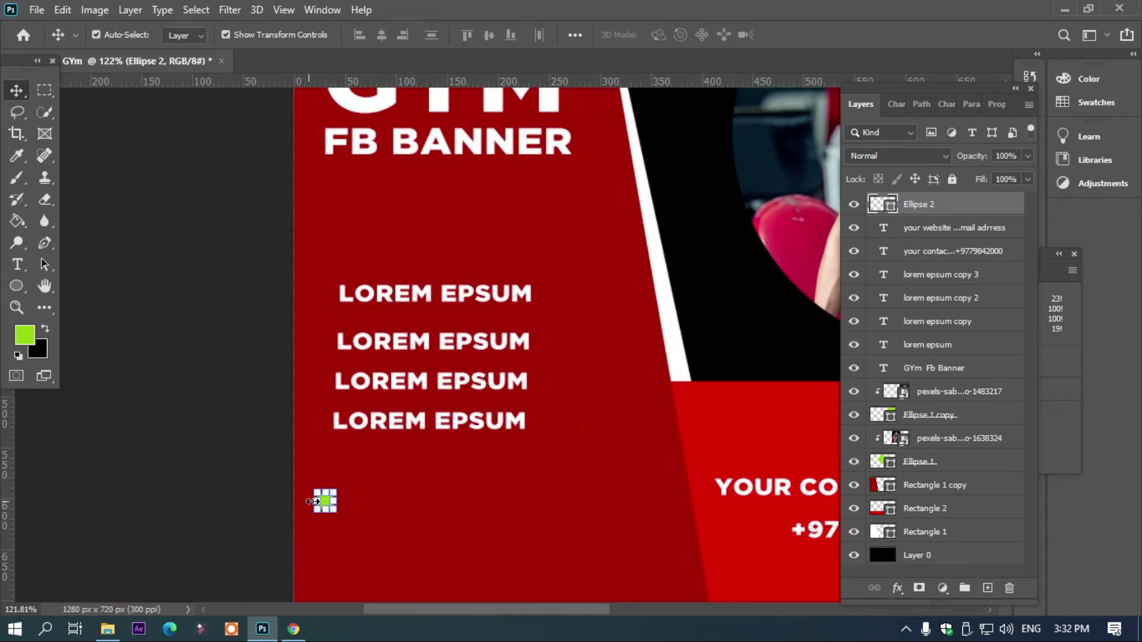
mouse_move(327, 508)
mouse_down()
mouse_move(360, 519)
mouse_move(345, 520)
mouse_up()
double_click(876, 206)
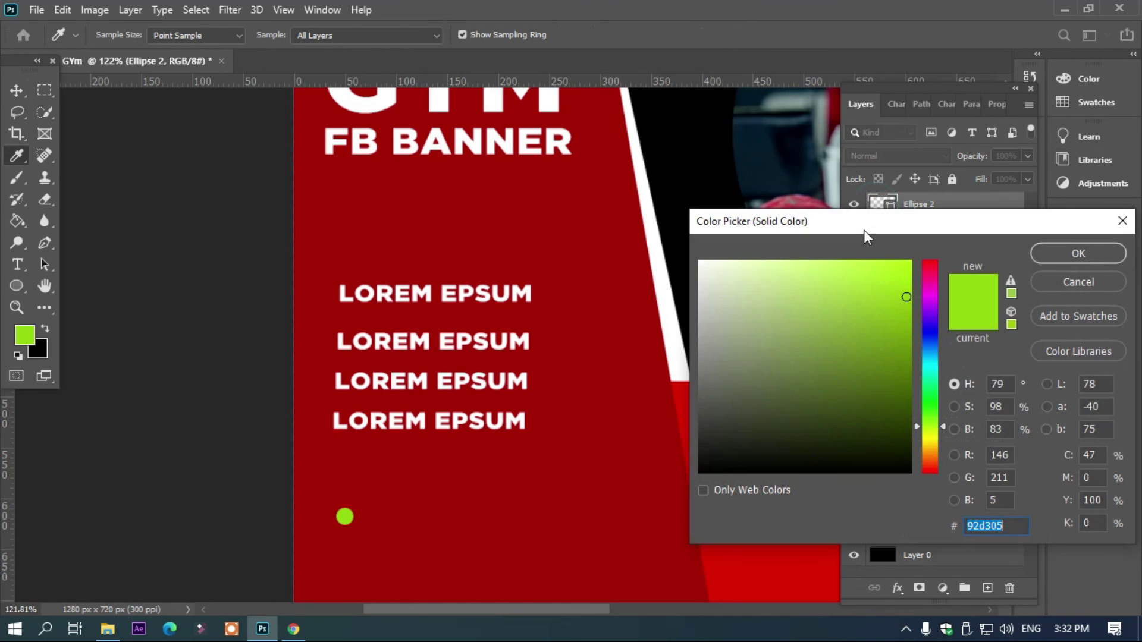
text(ffffff)
click(1048, 257)
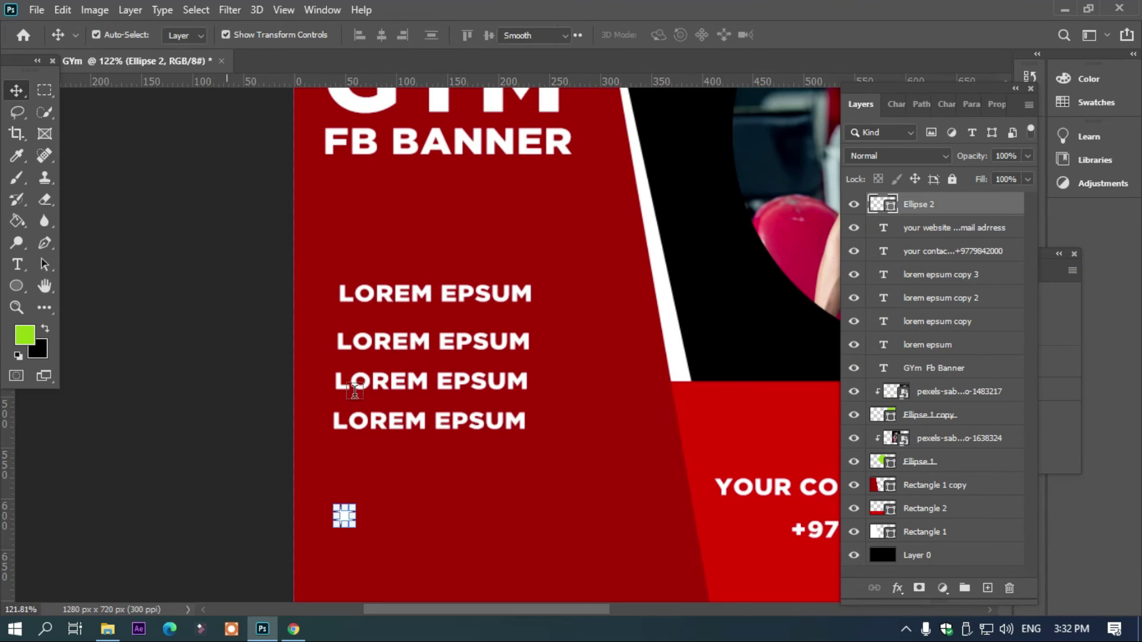
Step: Type YOUR LOCATION and place it right beside the white dot
key(t)
click(366, 518)
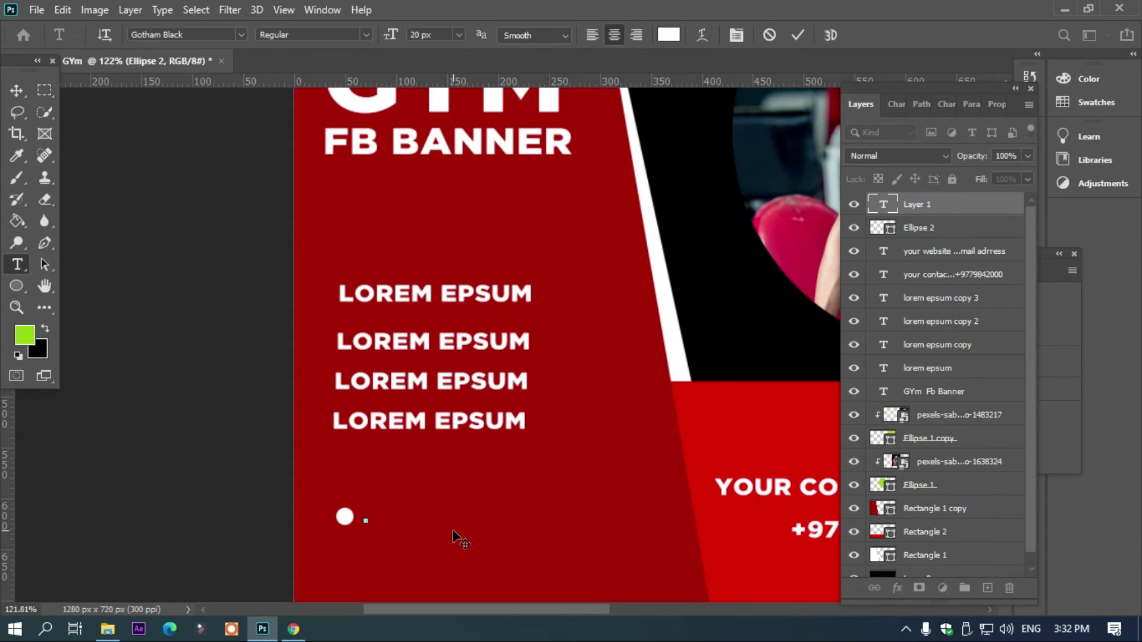
text(yout )
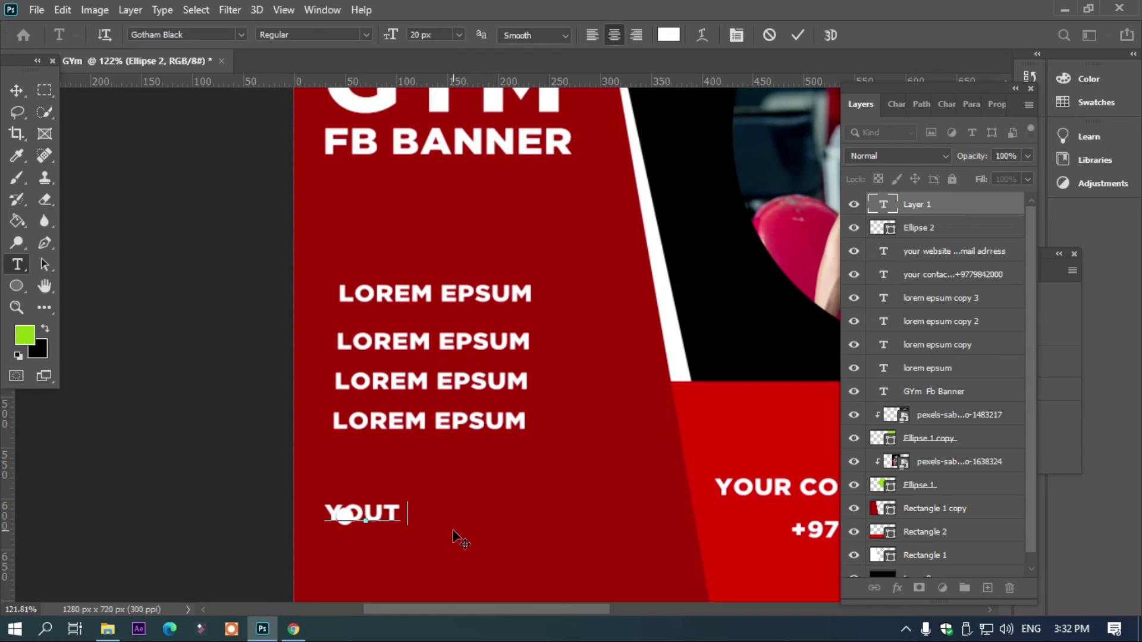
text(r)
key(BackSpace)
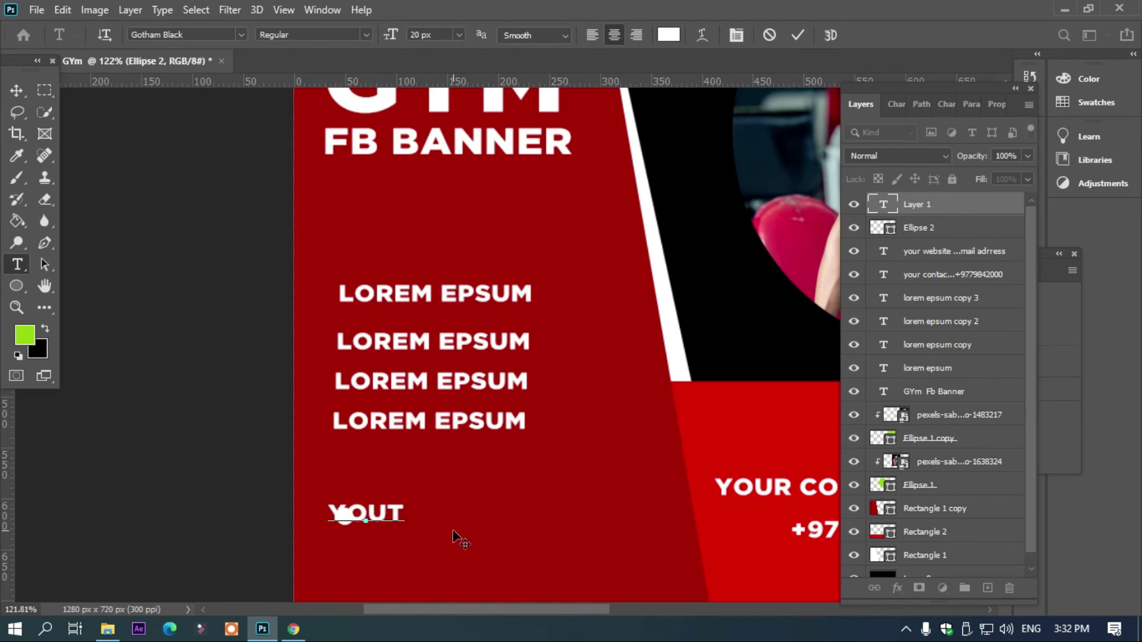
key(BackSpace)
text(r l)
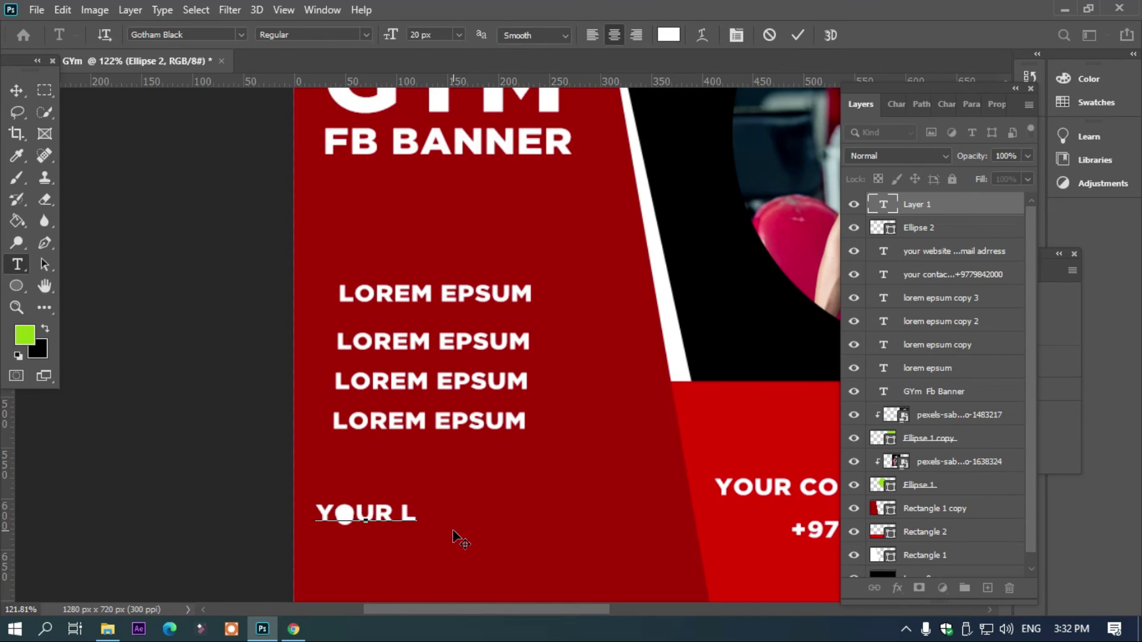
text(ocation)
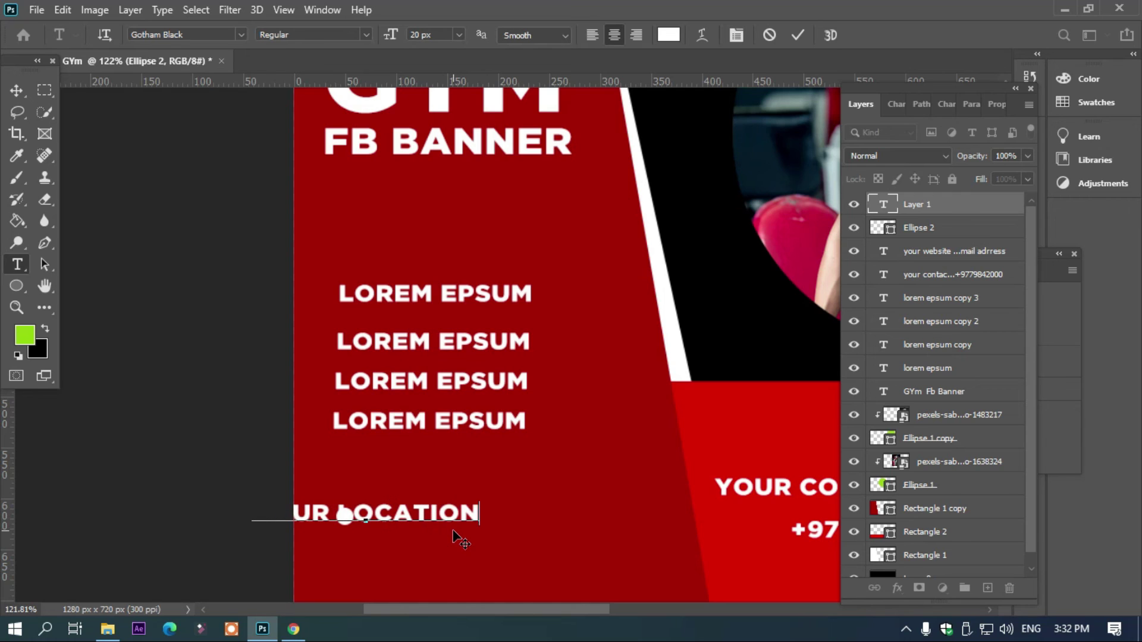
drag(455, 542, 568, 550)
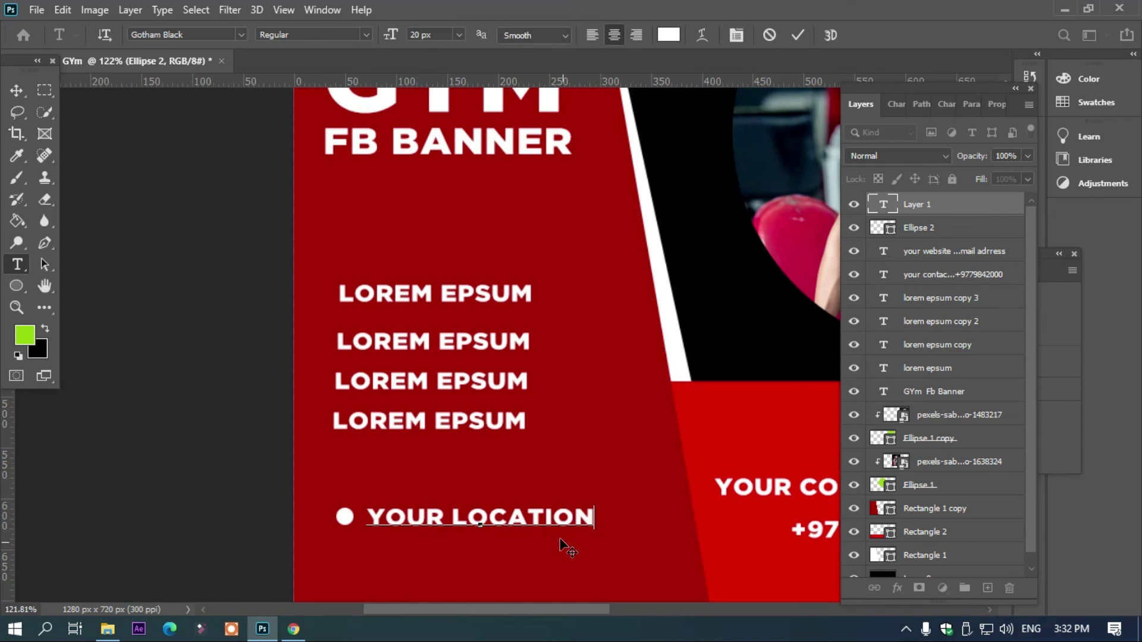
click(17, 90)
scroll(447, 306, down, 3)
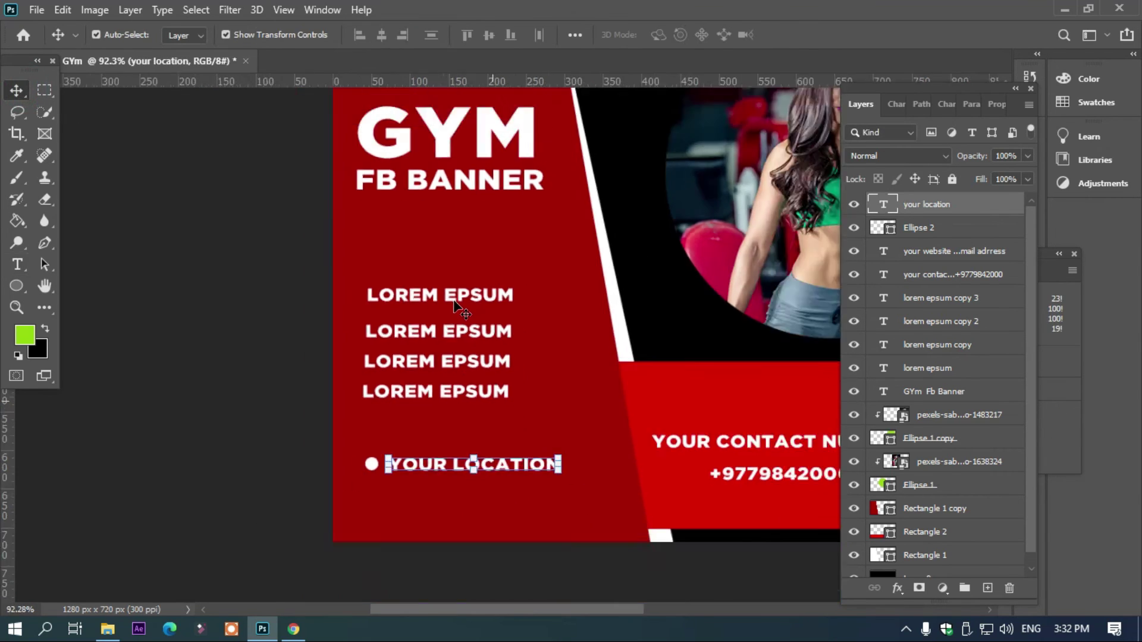
scroll(454, 299, down, 2)
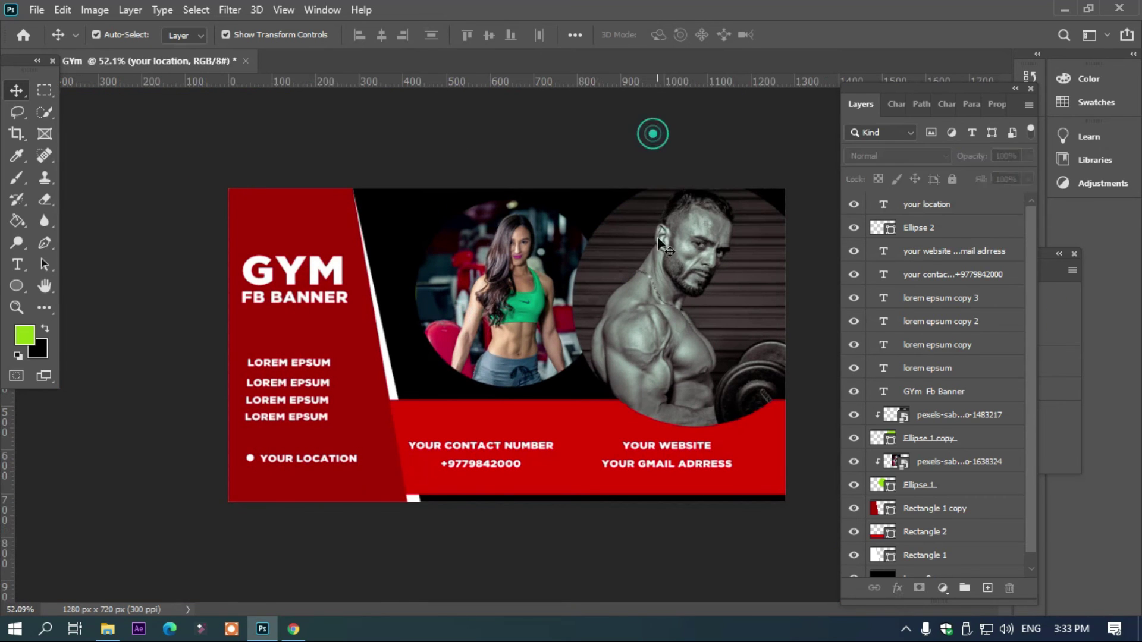
Step: Give the man's circle layer Ellipse 1 copy a white Stroke effect
click(656, 239)
click(941, 450)
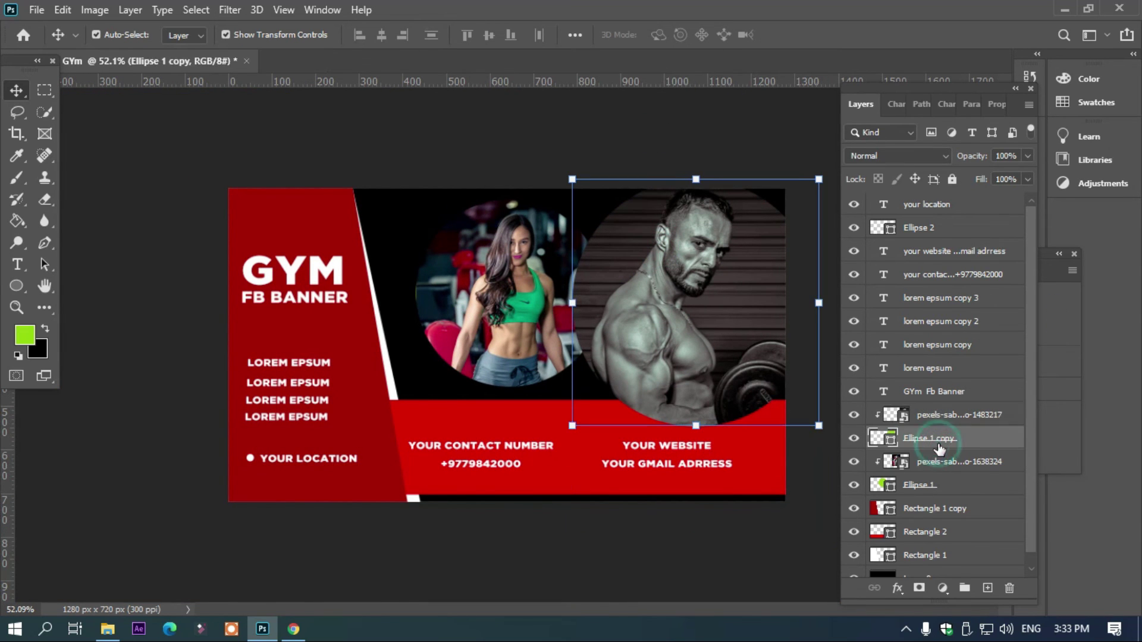
click(896, 594)
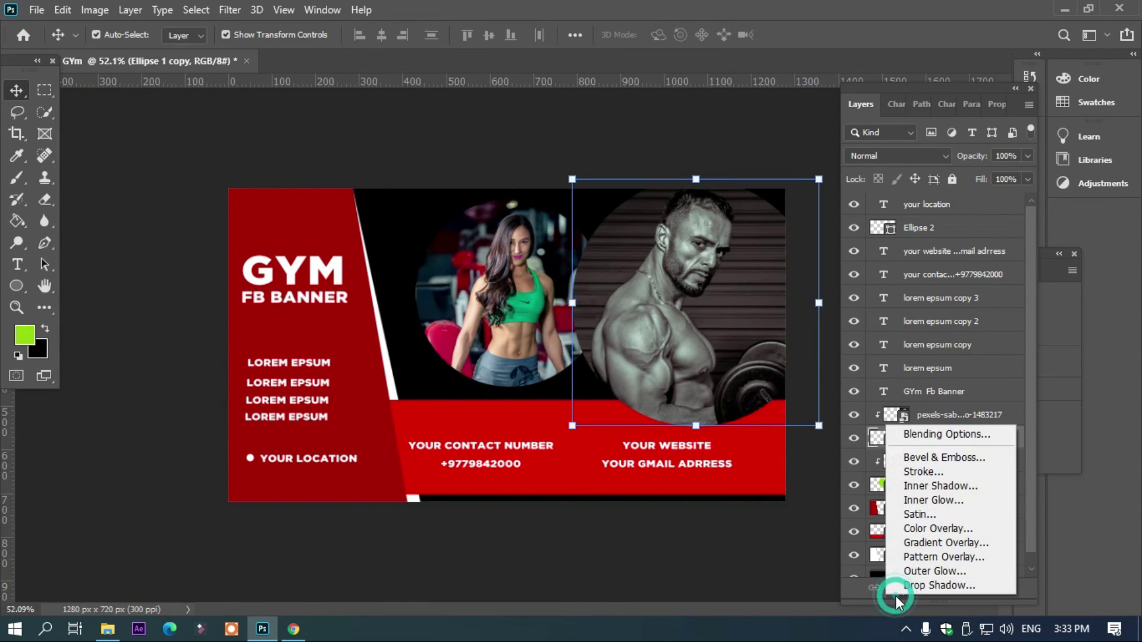
click(941, 471)
drag(655, 121, 968, 105)
click(1038, 291)
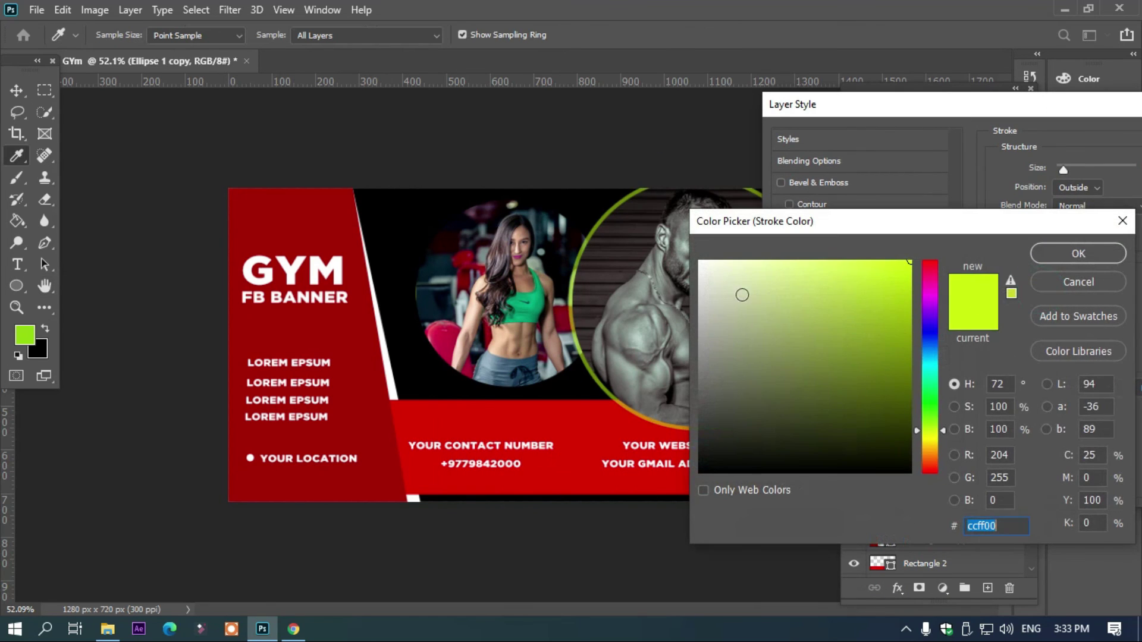
drag(732, 293, 697, 259)
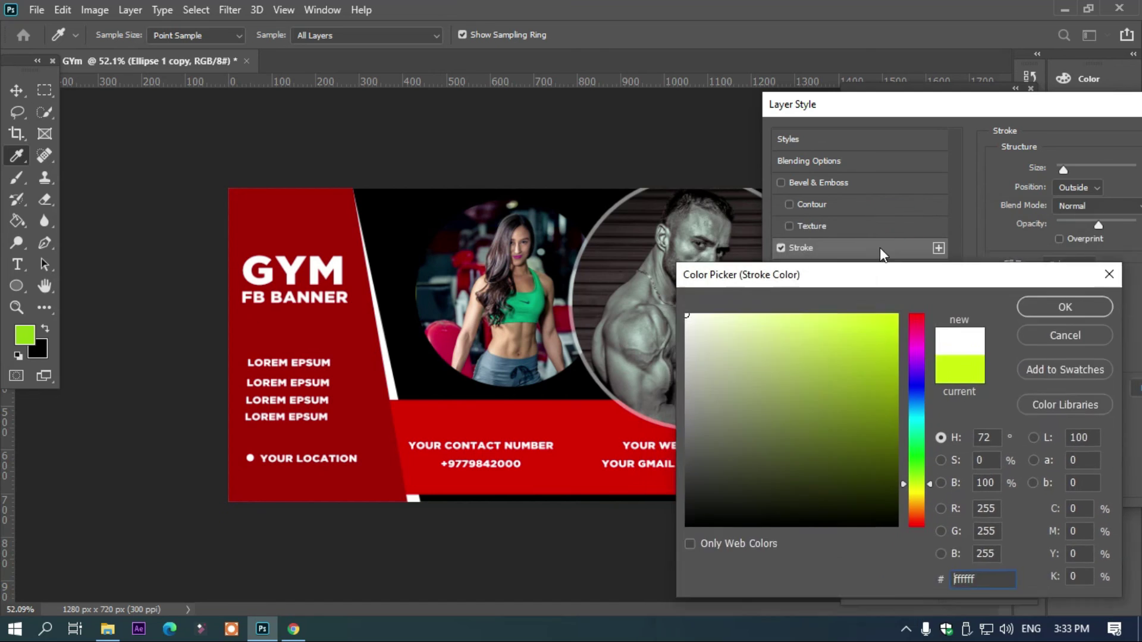
click(1018, 241)
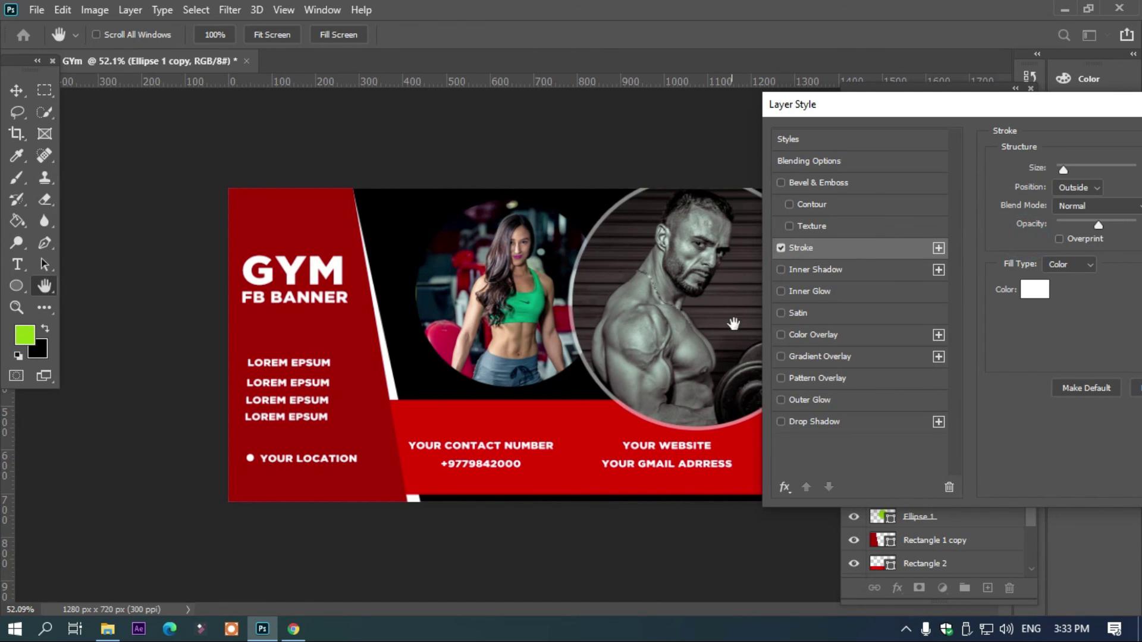
drag(1047, 104, 643, 117)
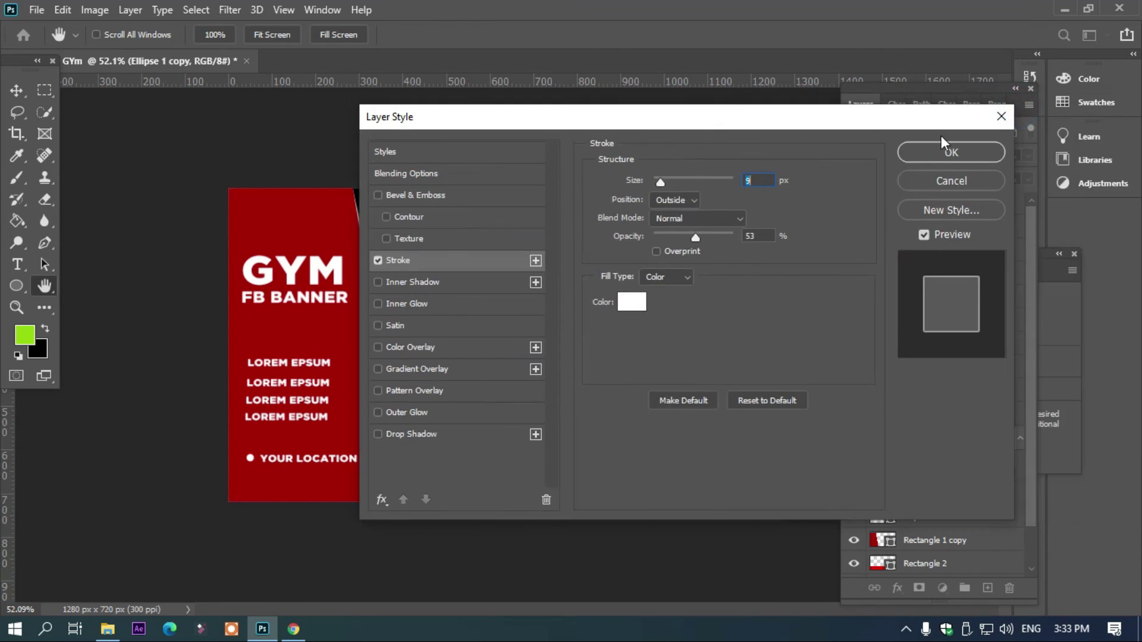
click(946, 152)
Step: Copy the stroke layer style from Ellipse 1 copy and paste it onto Ellipse 1
right_click(929, 441)
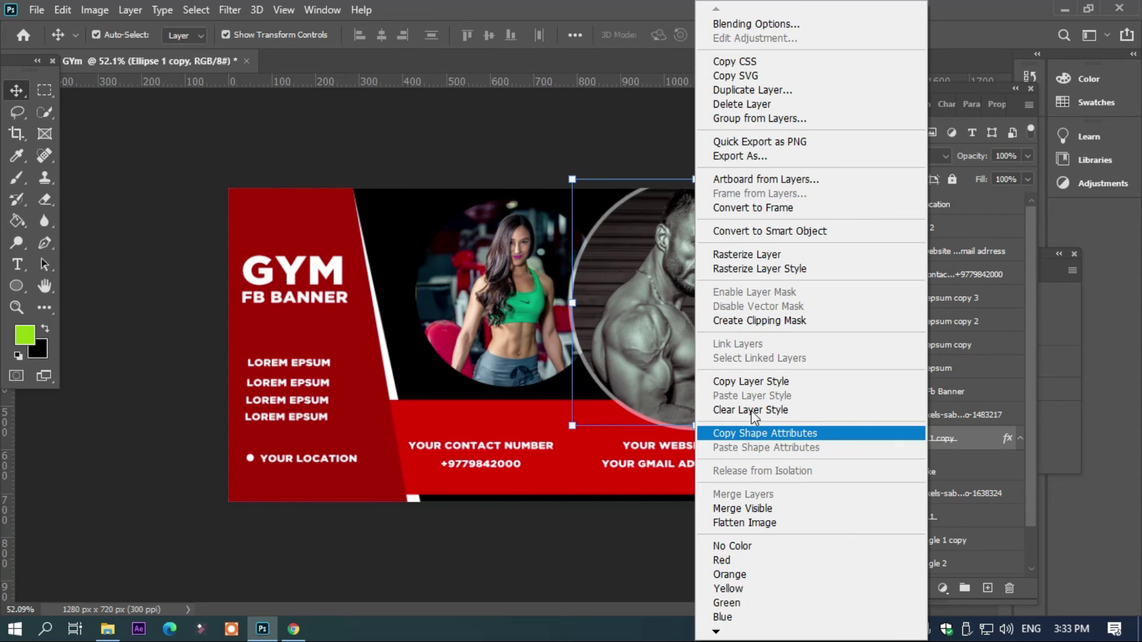
click(754, 381)
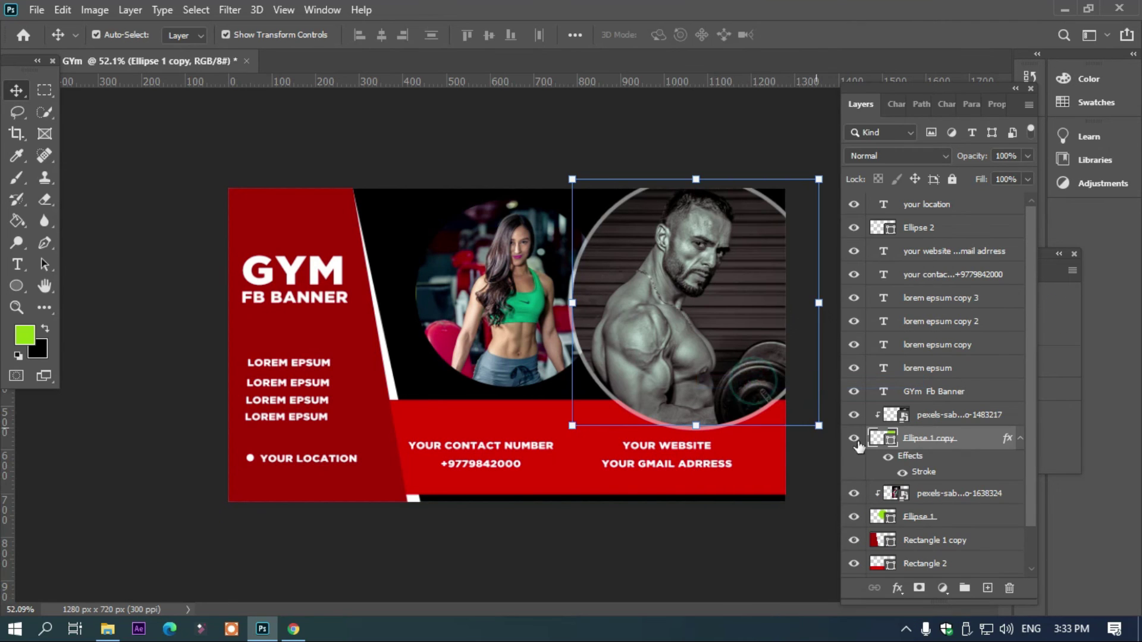
click(908, 519)
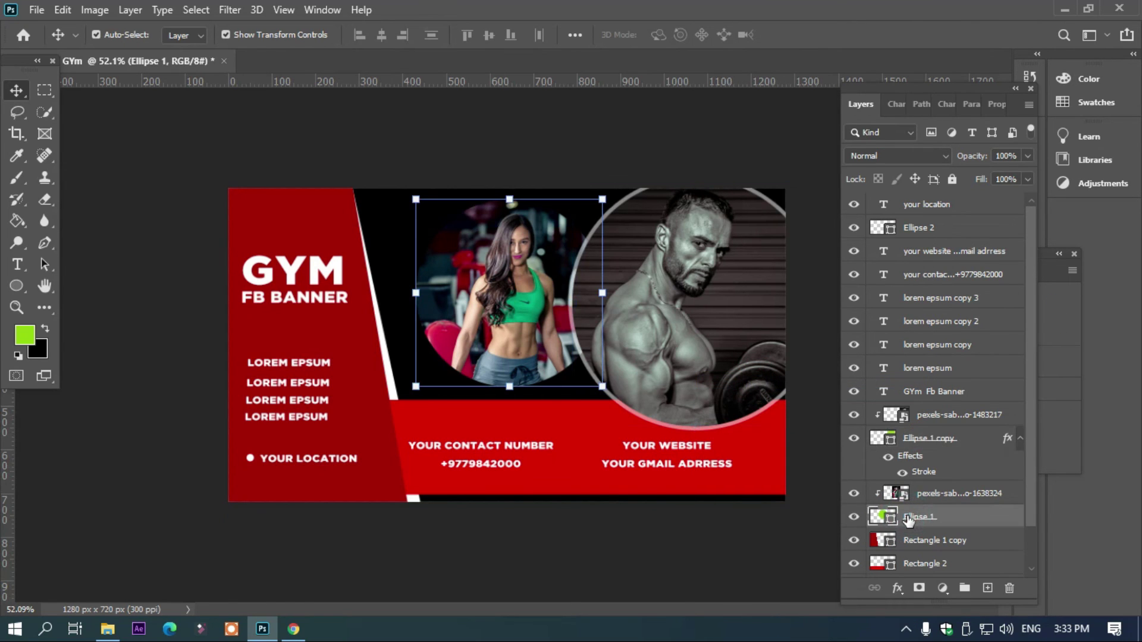
right_click(909, 519)
click(975, 397)
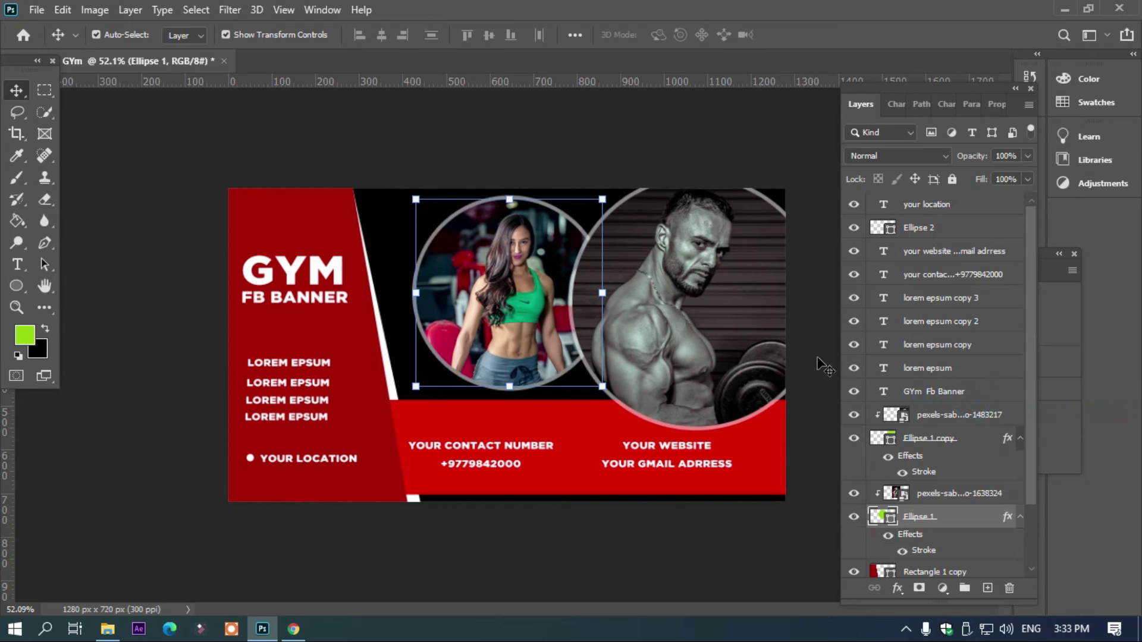
drag(415, 292, 416, 292)
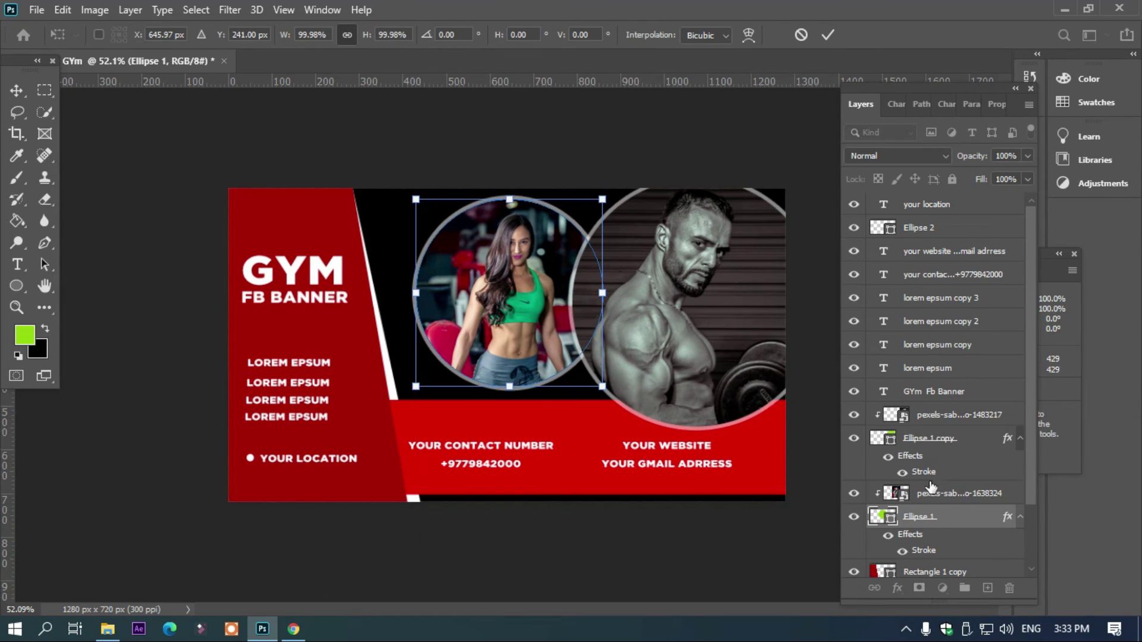
Step: Enlarge the woman's circle to about 114% and shift it down and left
click(931, 488)
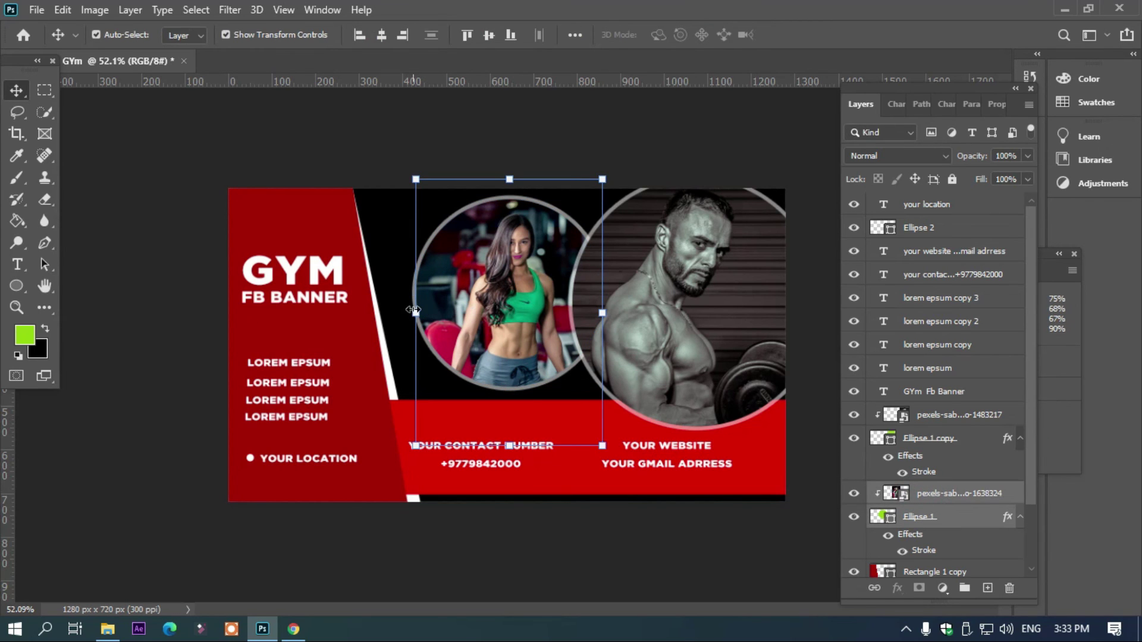
drag(414, 310, 388, 310)
mouse_move(503, 247)
mouse_down()
mouse_move(487, 266)
mouse_move(496, 261)
mouse_up()
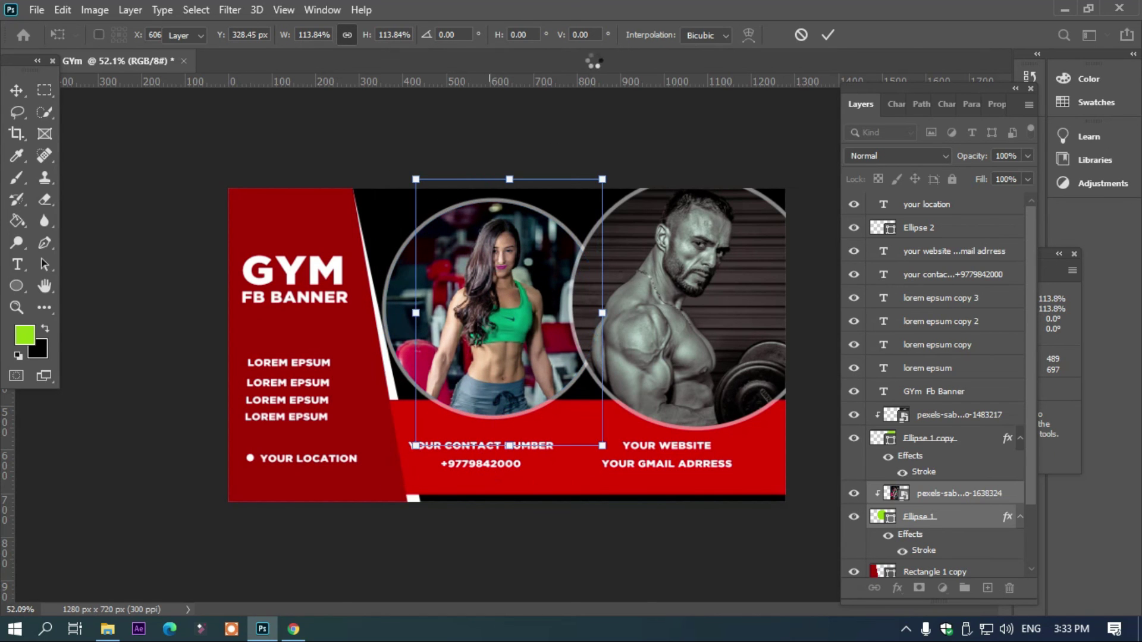
key(Return)
Step: Add a Black & White adjustment layer to make the banner grayscale
scroll(510, 282, down, 1)
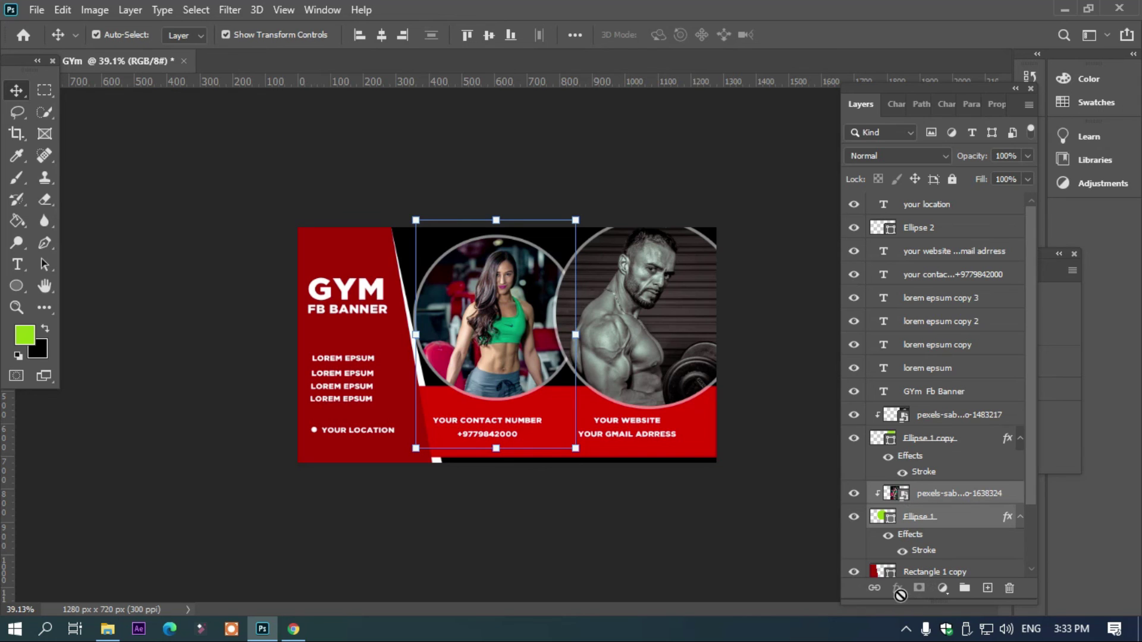
click(943, 589)
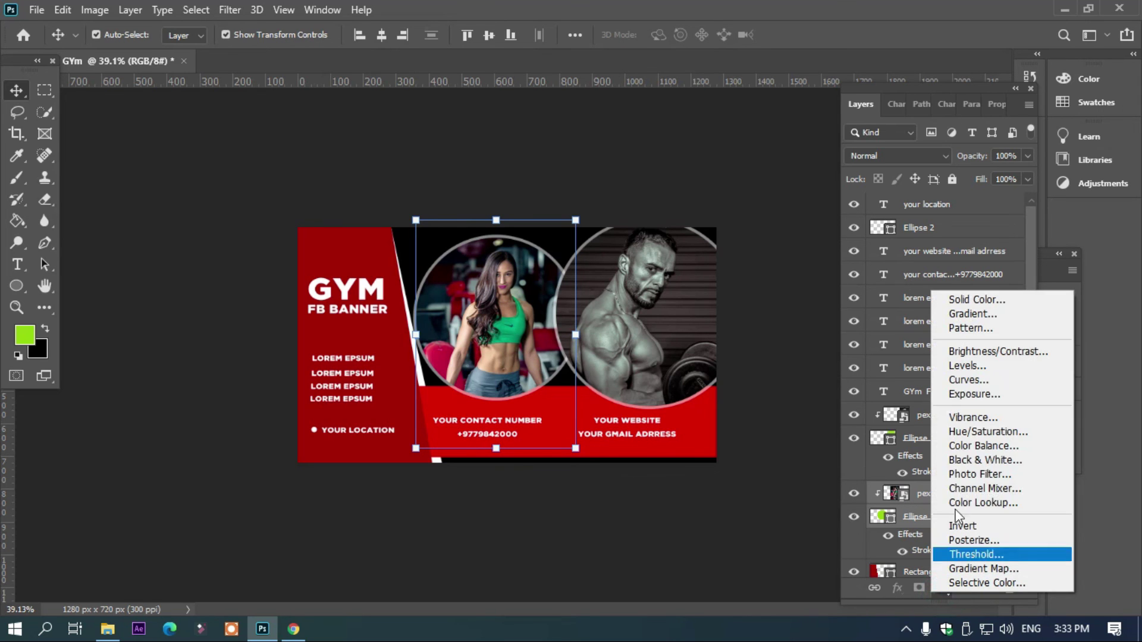
click(966, 464)
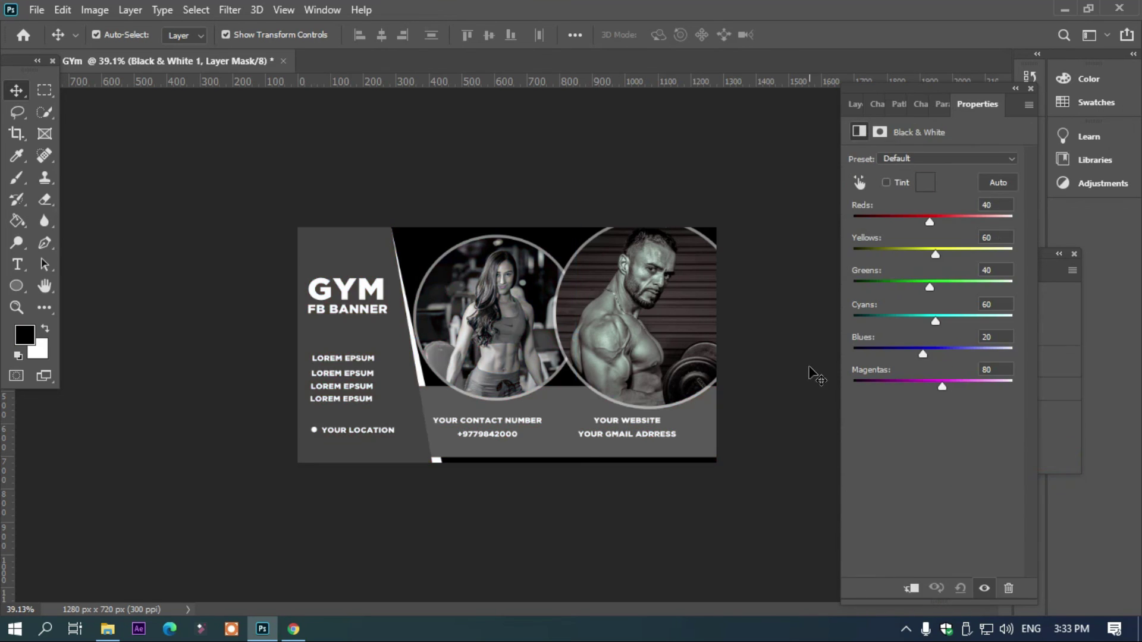